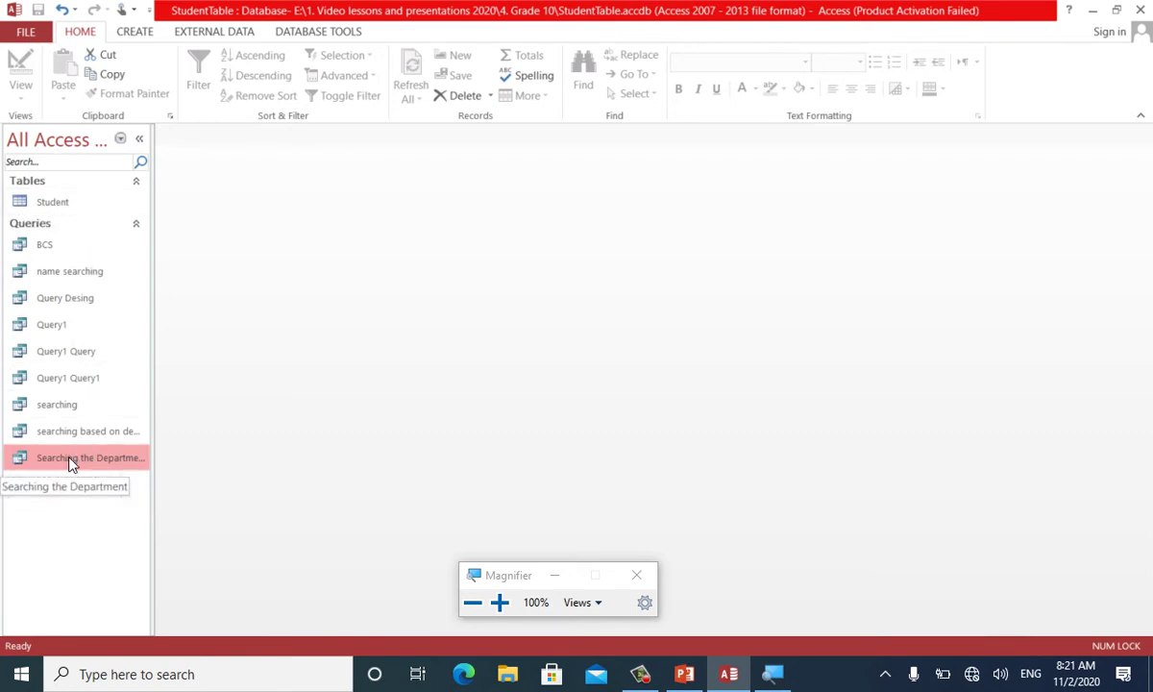
{"action": "double_click", "coordinate": [69, 459]}
{"action": "type", "text": "BBA"}
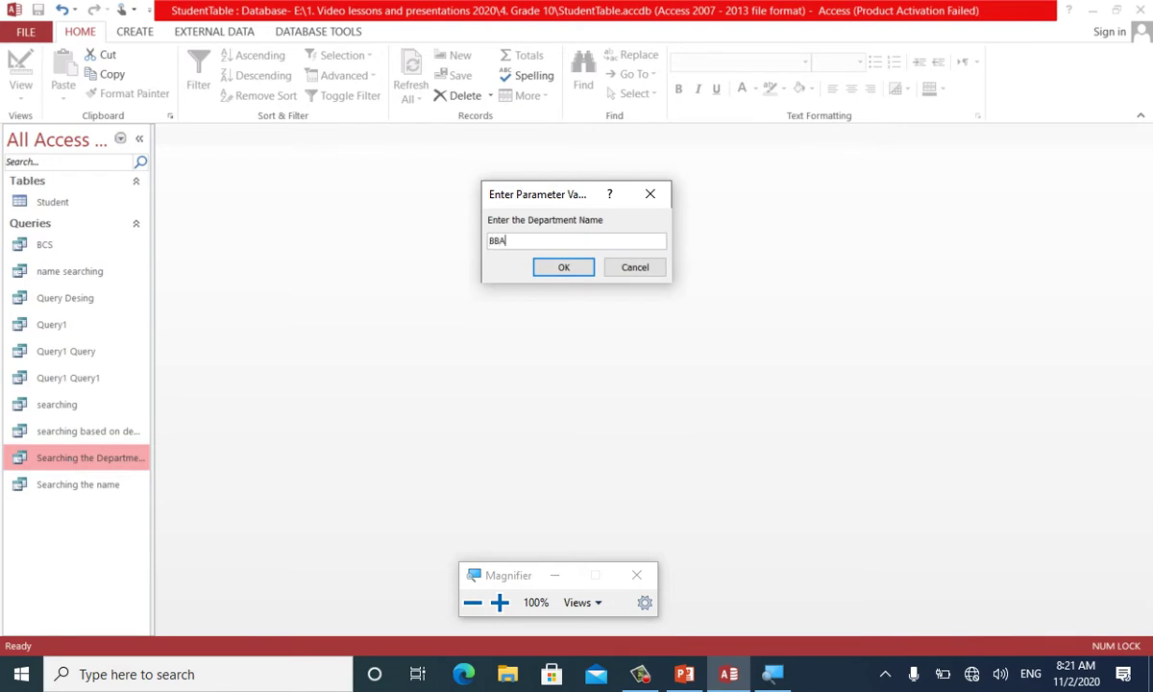
{"action": "key", "text": "Return"}
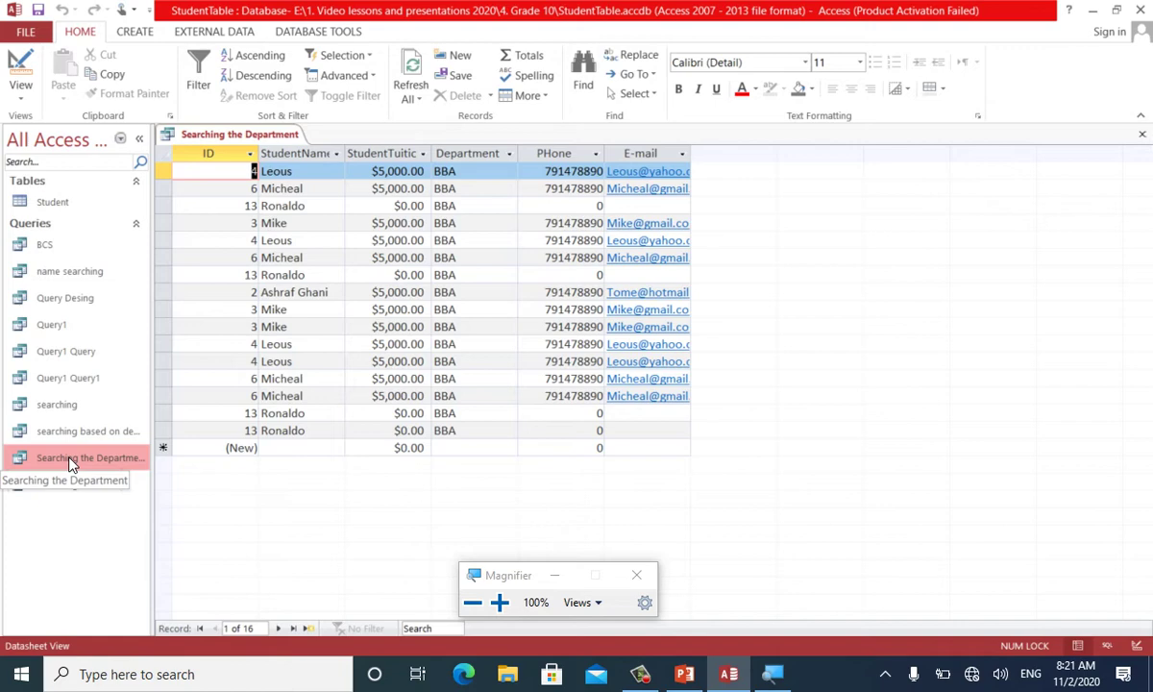
{"action": "key", "text": "ctrl+w"}
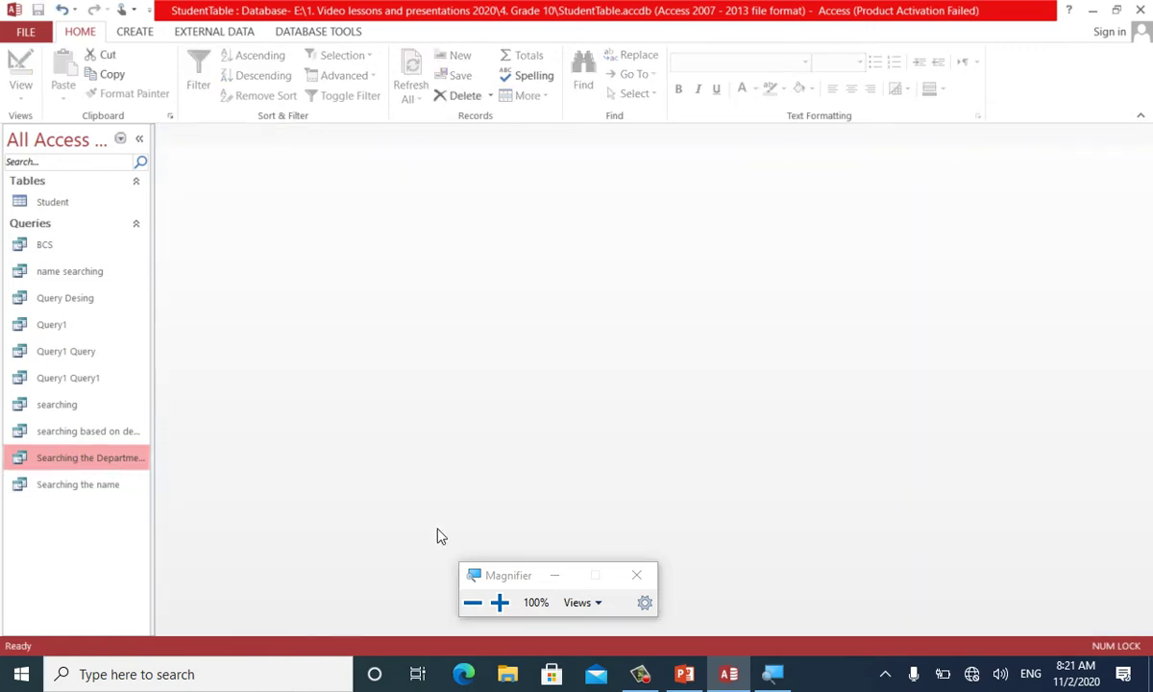
Check the Grade 10 outline on slide 3 of the PowerPoint deck, then return to Access
{"action": "left_click", "coordinate": [684, 670]}
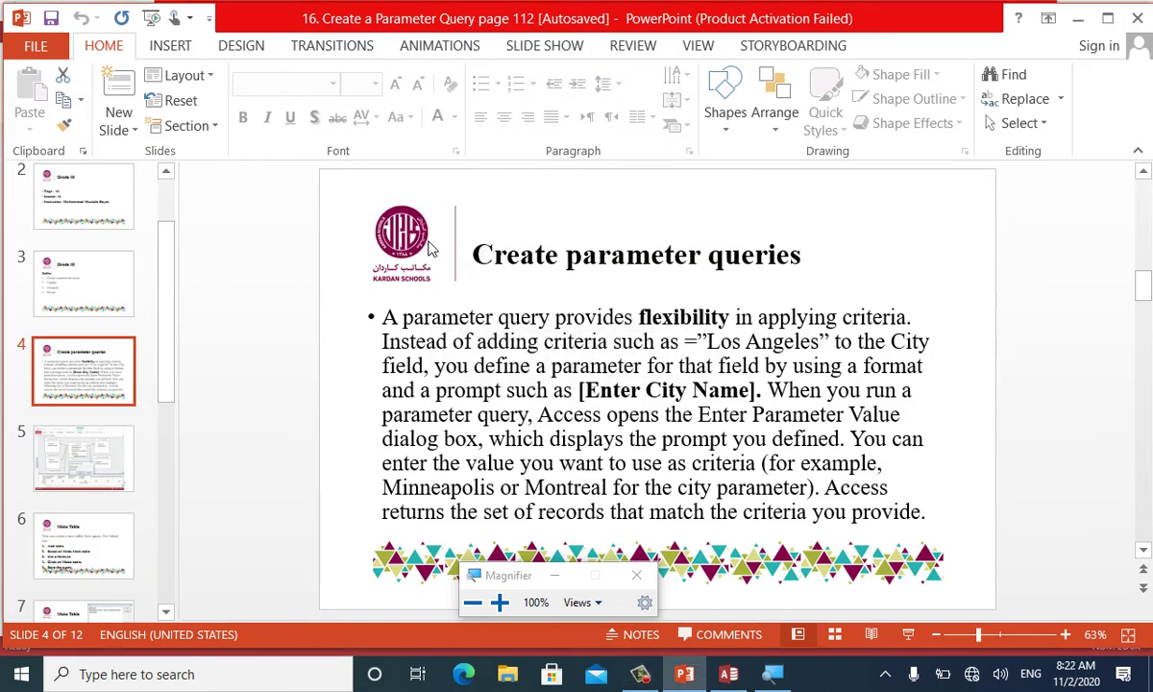
{"action": "left_click", "coordinate": [48, 279]}
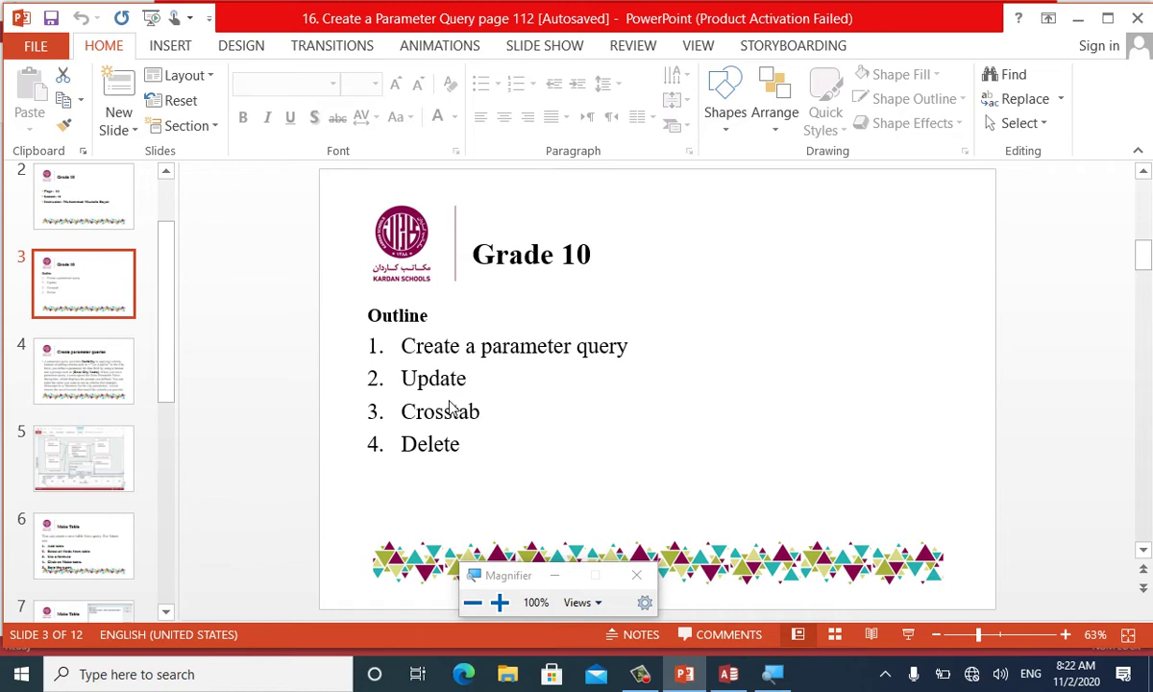
{"action": "left_click", "coordinate": [728, 674]}
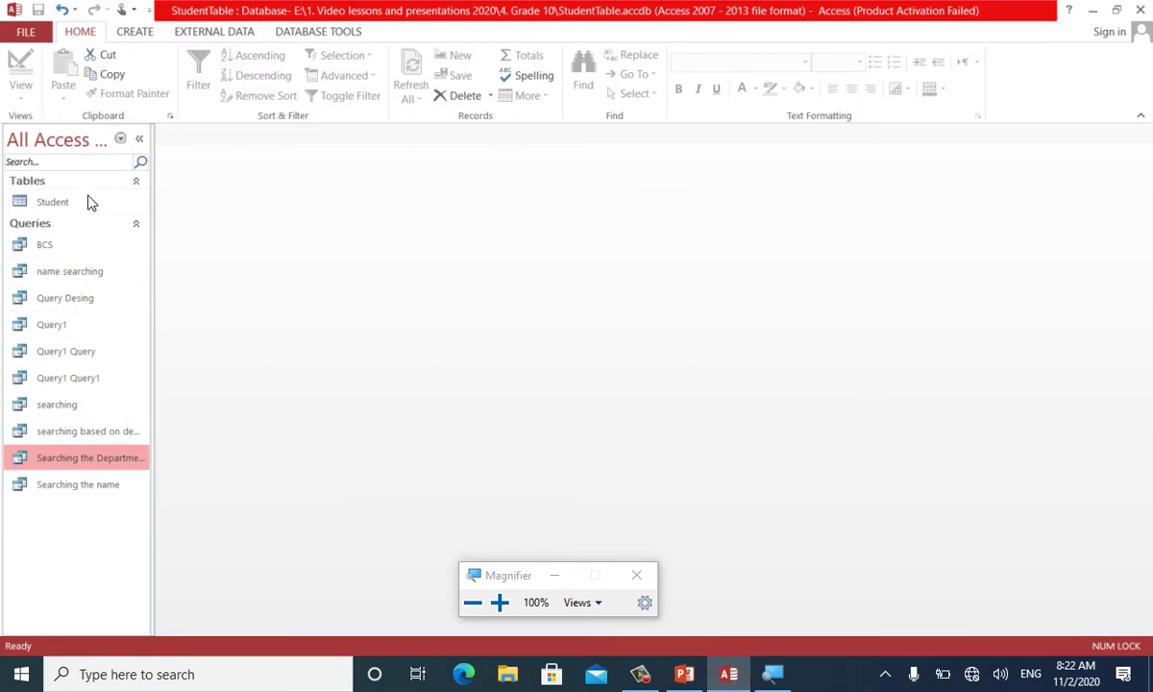
Create a design-view query from the Student table with all six fields, ID through E-mail, in the grid
{"action": "left_click", "coordinate": [131, 36]}
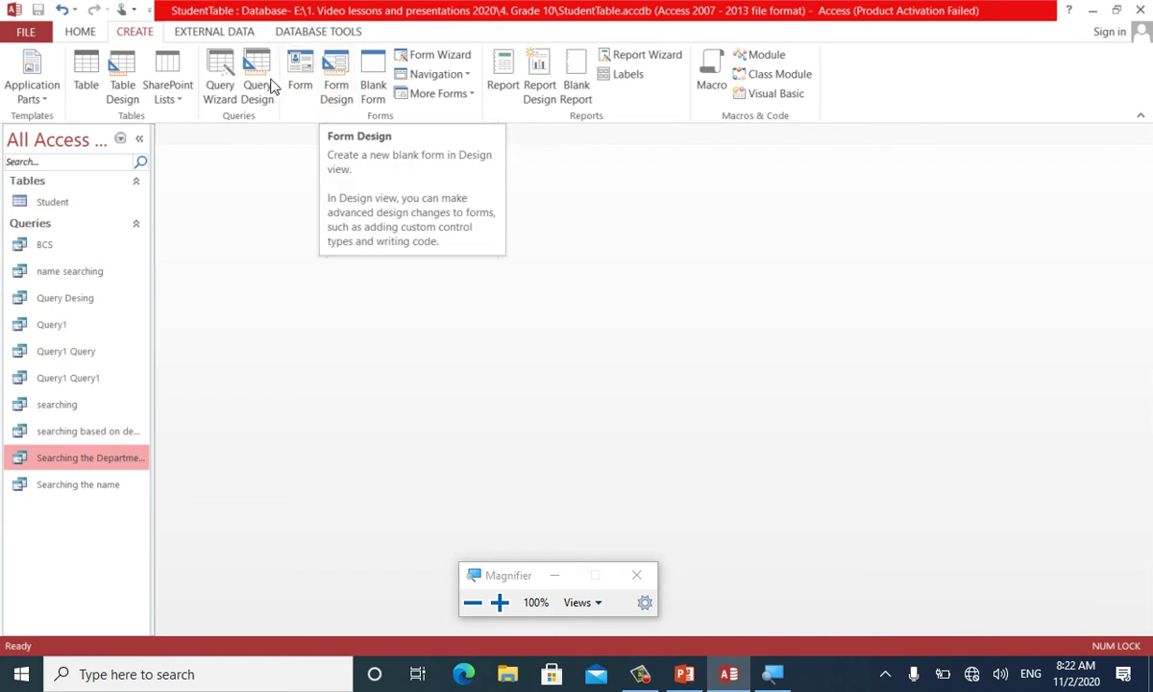
{"action": "left_click", "coordinate": [260, 82]}
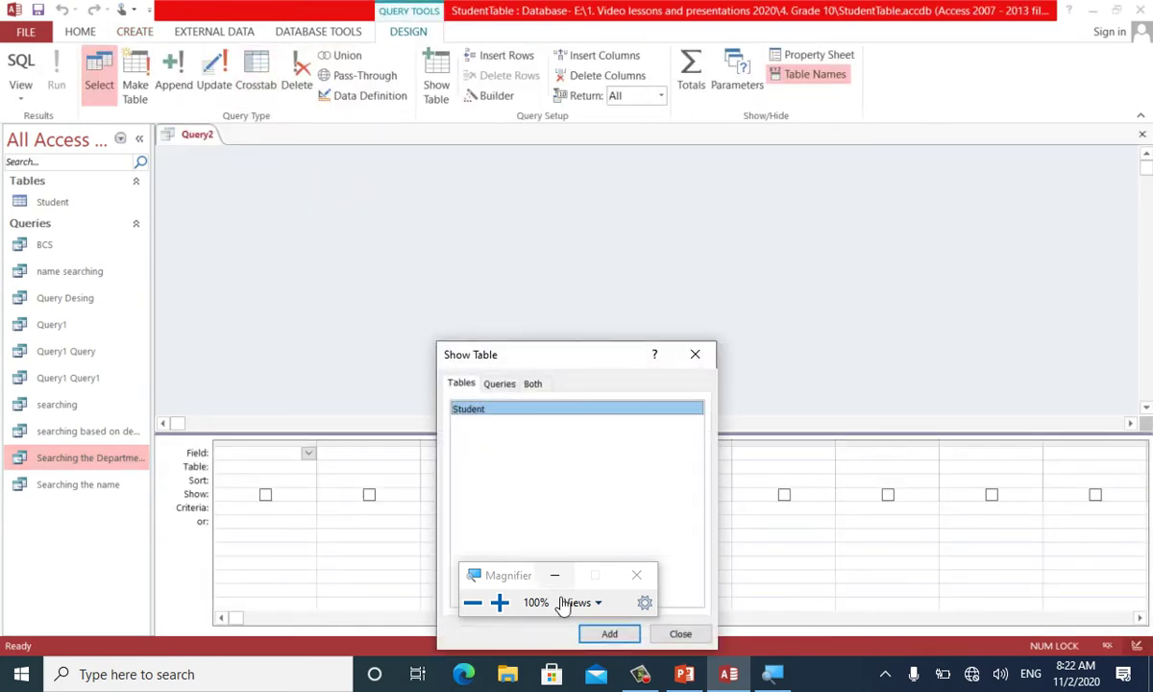
{"action": "key", "text": "super+minus"}
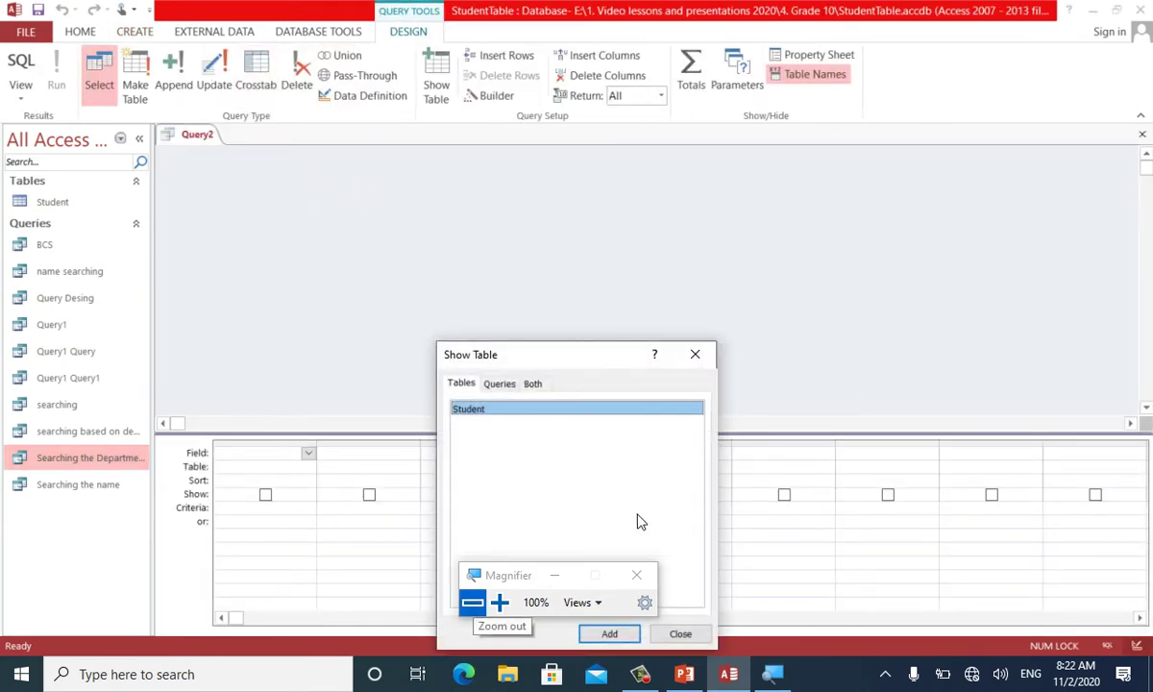
{"action": "left_click_drag", "start_coordinate": [520, 574], "coordinate": [890, 275]}
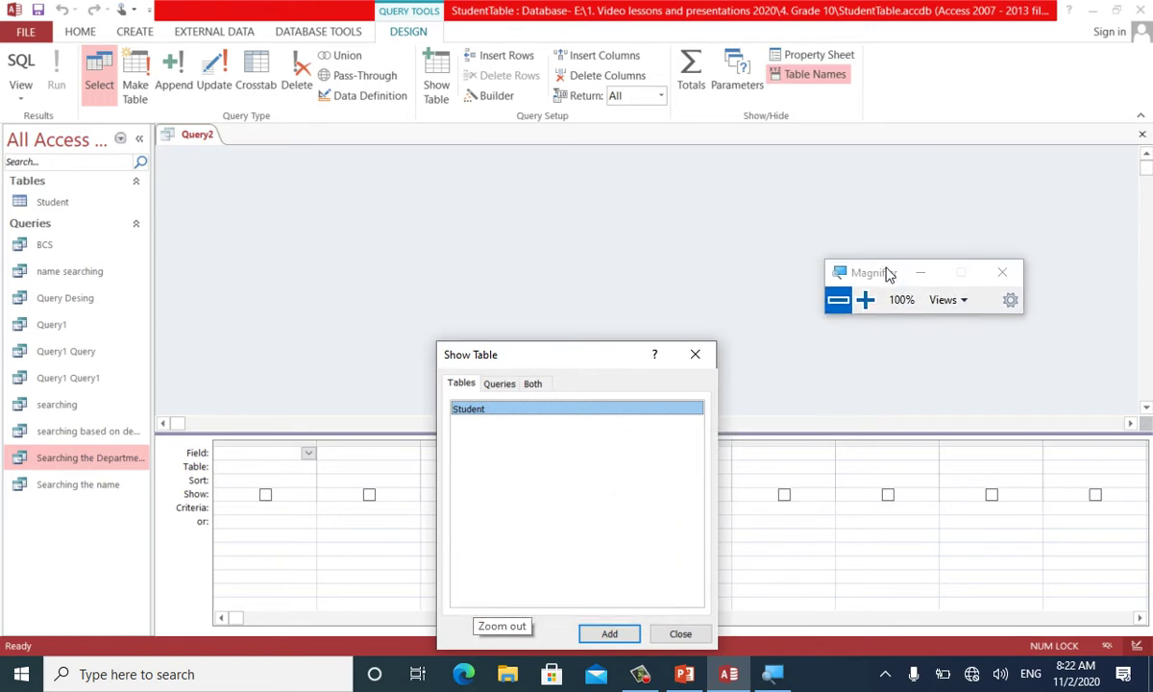
{"action": "left_click_drag", "start_coordinate": [581, 363], "coordinate": [523, 234]}
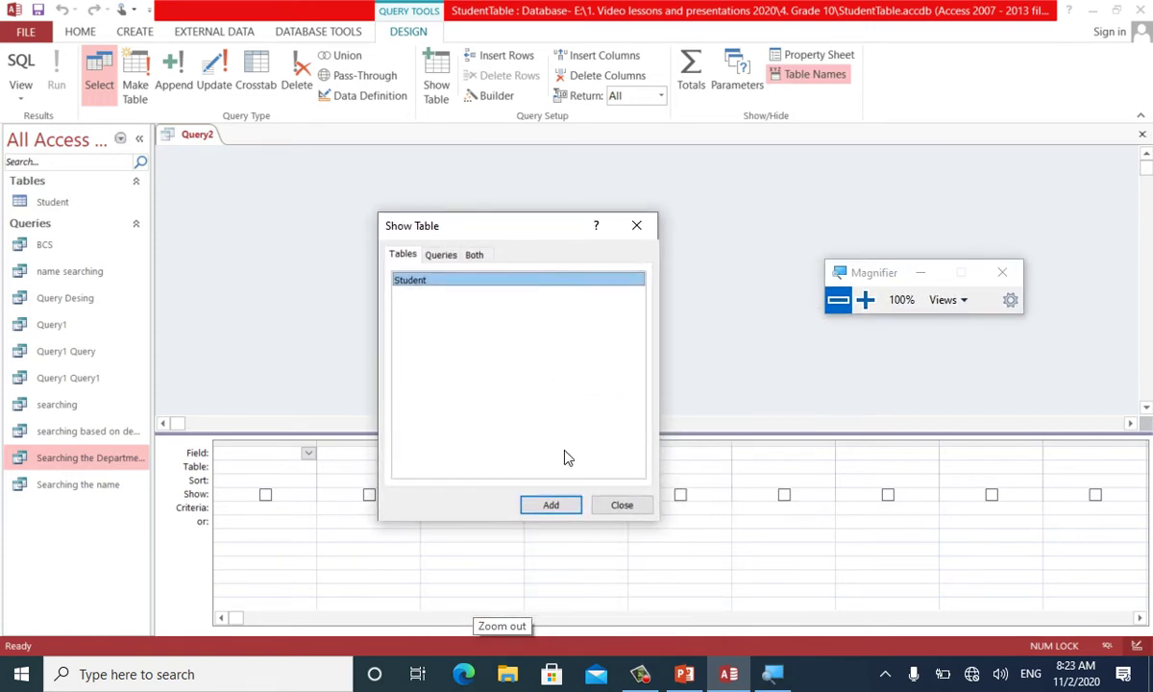
{"action": "left_click", "coordinate": [549, 504]}
{"action": "left_click", "coordinate": [612, 506]}
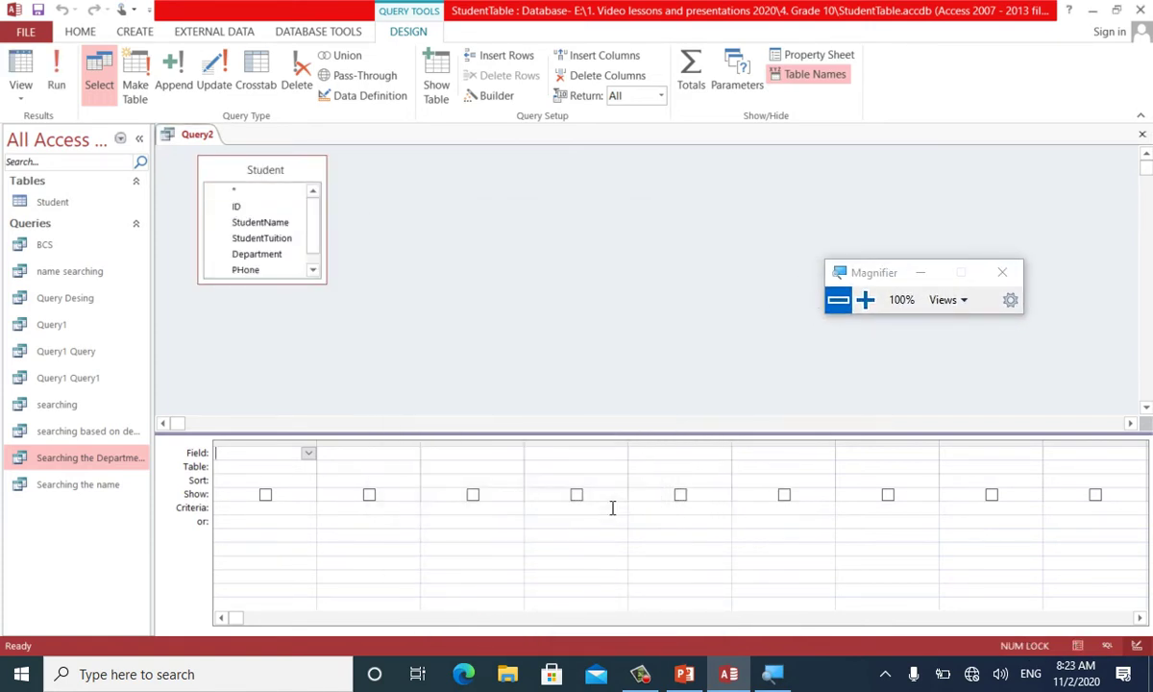
{"action": "double_click", "coordinate": [256, 183]}
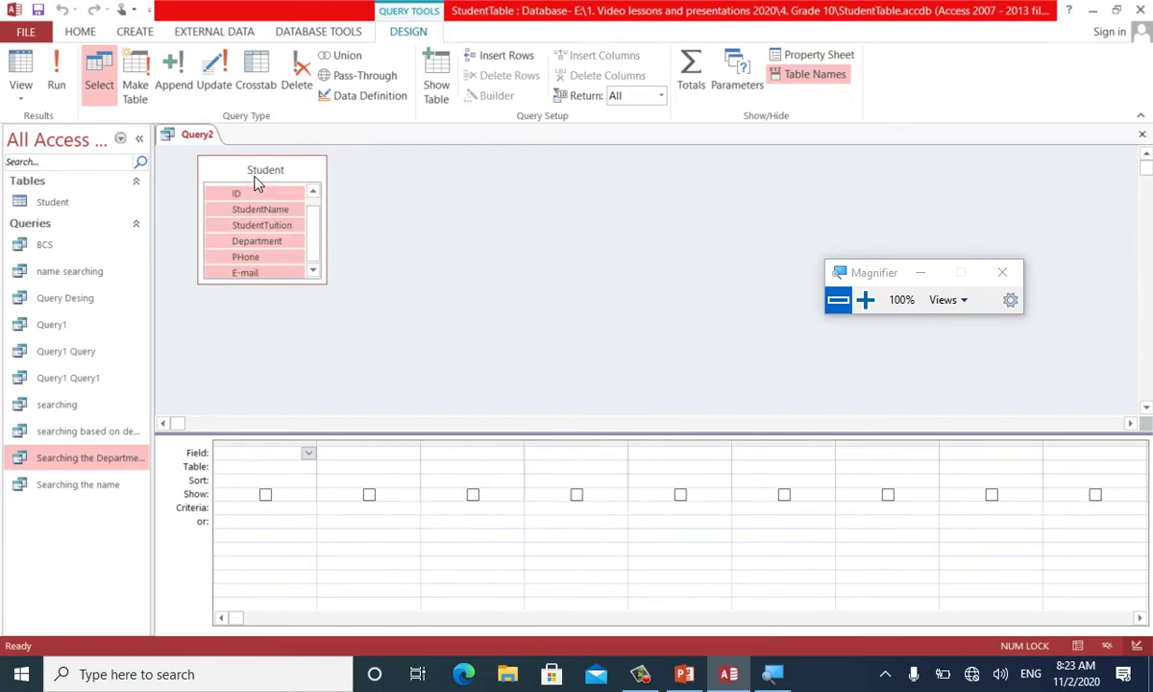
{"action": "left_click_drag", "start_coordinate": [237, 193], "coordinate": [257, 462]}
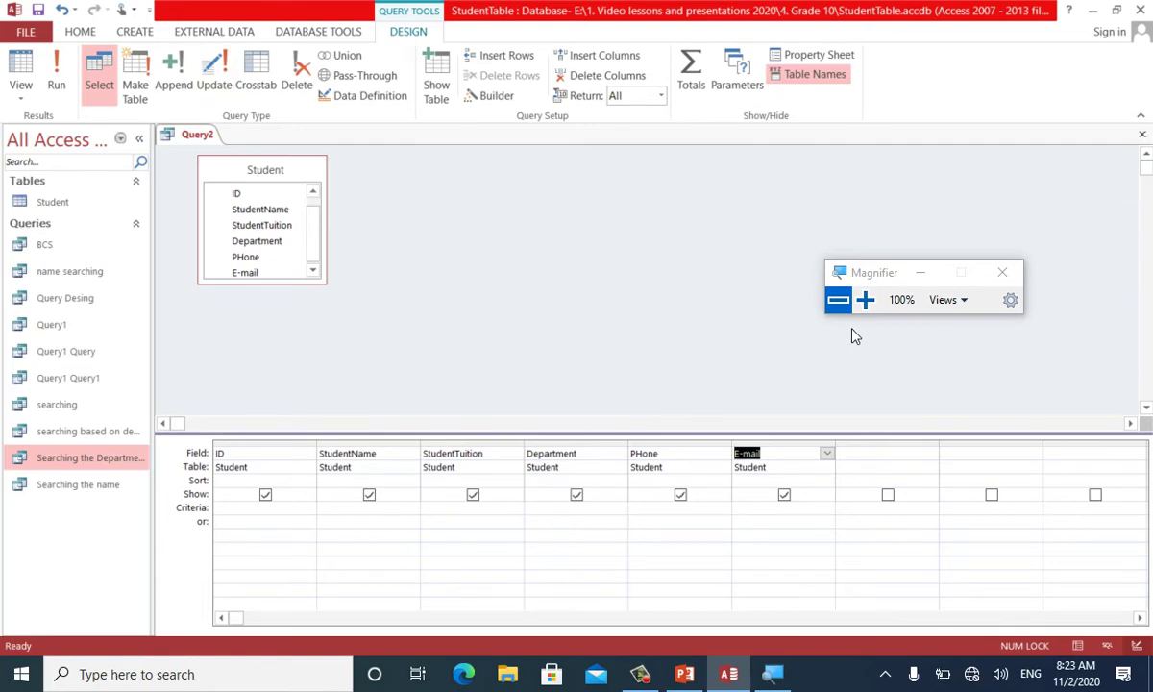
Convert Query2 into an update query
{"action": "left_click", "coordinate": [865, 300]}
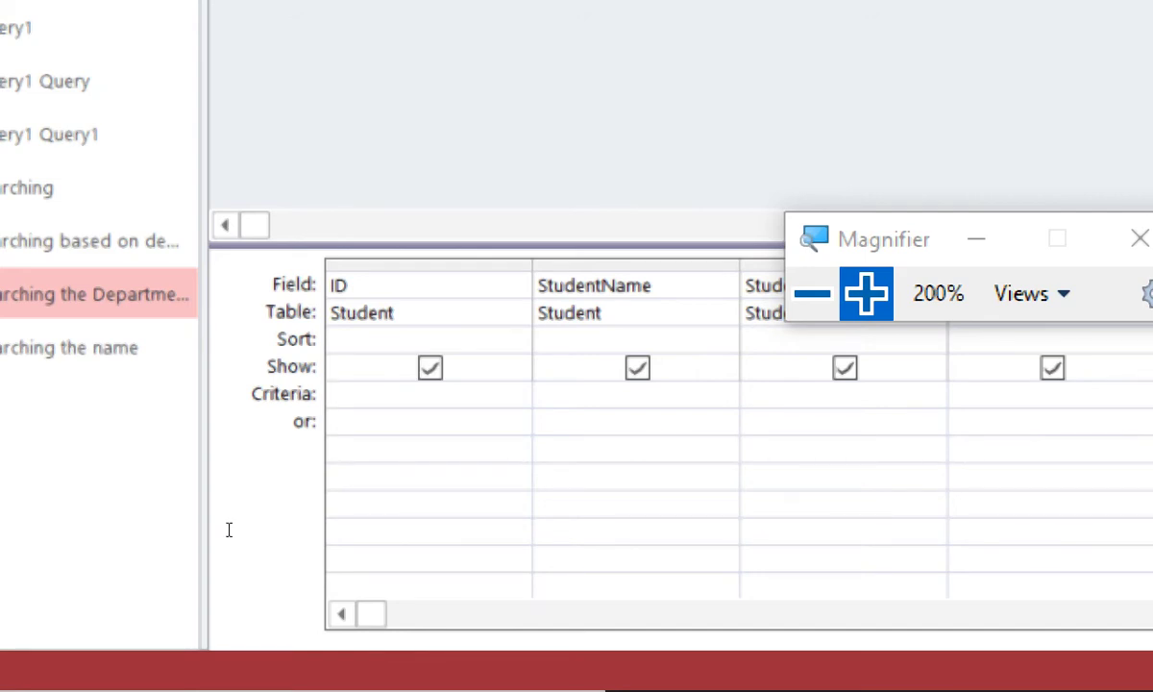
{"action": "key", "text": "Down"}
{"action": "key", "text": "Down"}
{"action": "key", "text": "Down"}
{"action": "key", "text": "Down"}
{"action": "key", "text": "Down"}
{"action": "key", "text": "Up"}
{"action": "key", "text": "Up"}
{"action": "key", "text": "Up"}
{"action": "key", "text": "Up"}
{"action": "key", "text": "Up"}
{"action": "key", "text": "Down"}
{"action": "key", "text": "Down"}
{"action": "key", "text": "Down"}
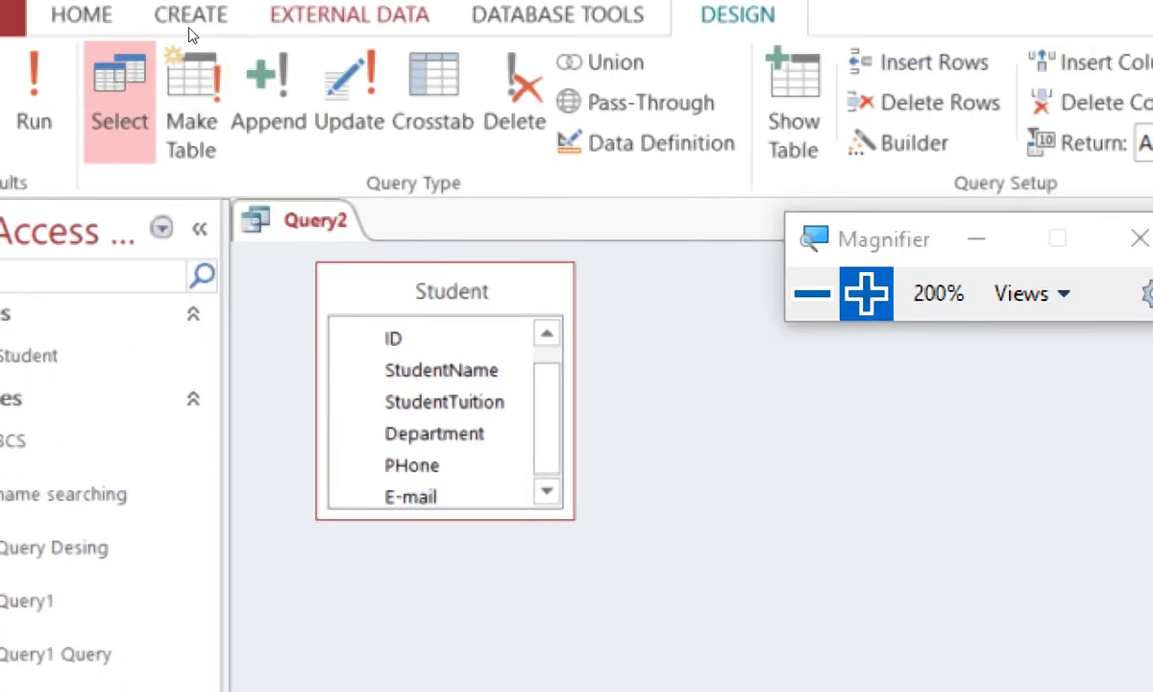
{"action": "left_click", "coordinate": [206, 54]}
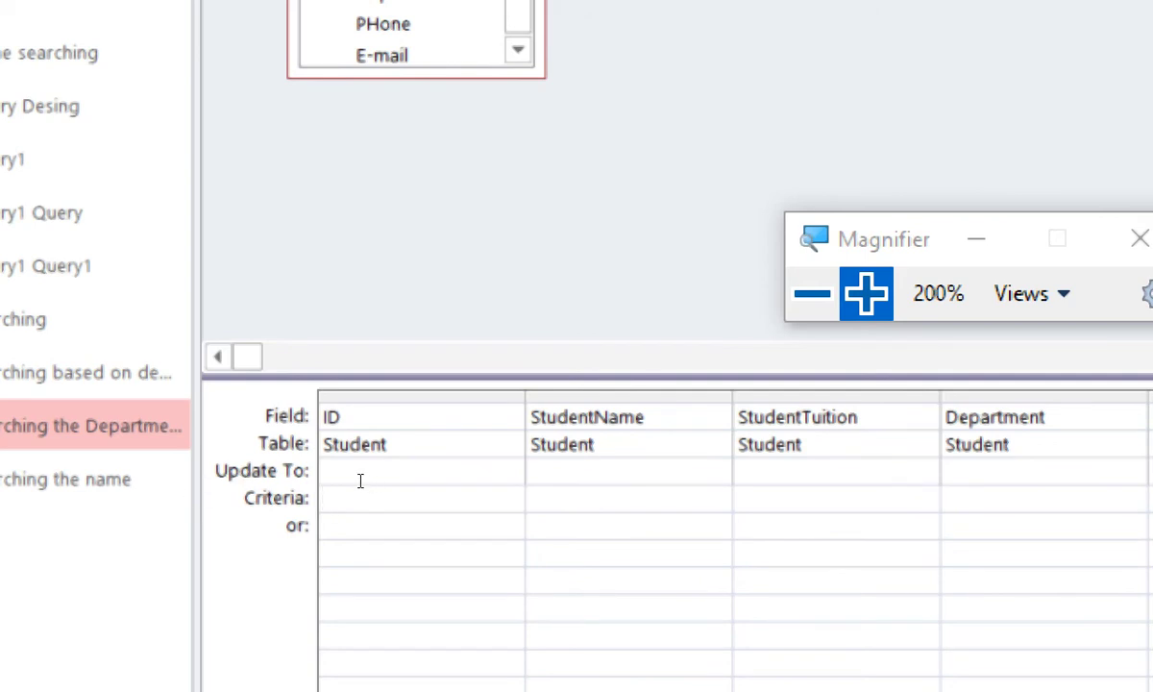
Set StudentName's Update To to a new student name, with the old name as criteria
{"action": "key", "text": "Up"}
{"action": "key", "text": "Right"}
{"action": "type", "text": "Waris"}
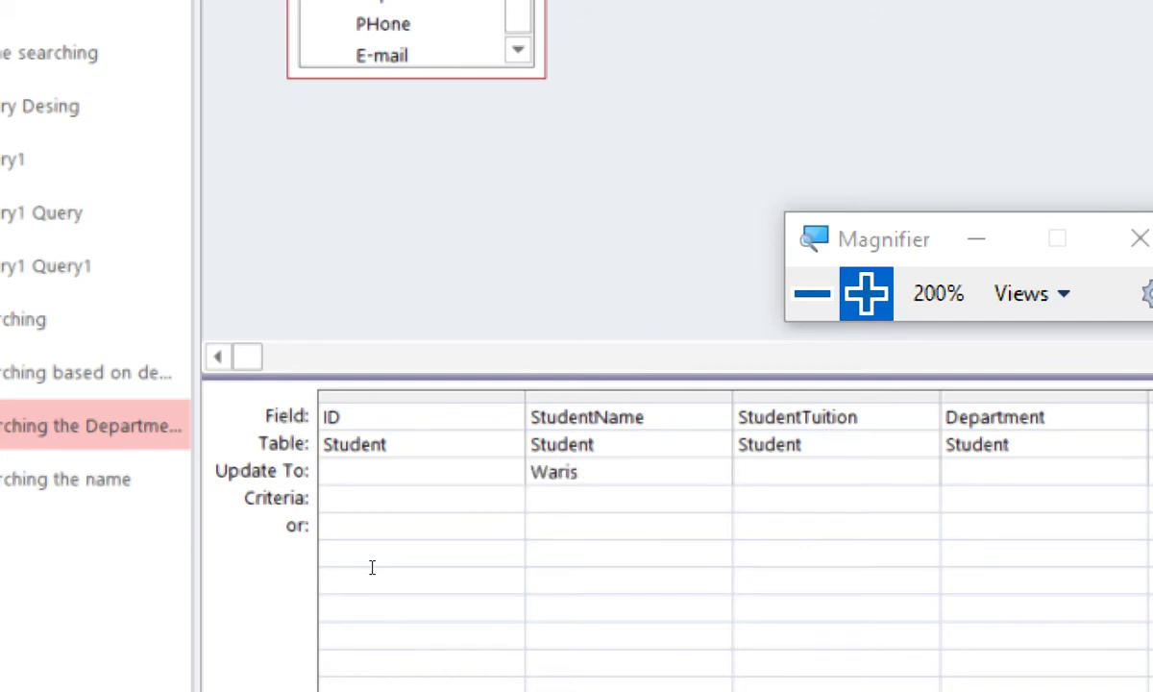
{"action": "key", "text": "Down"}
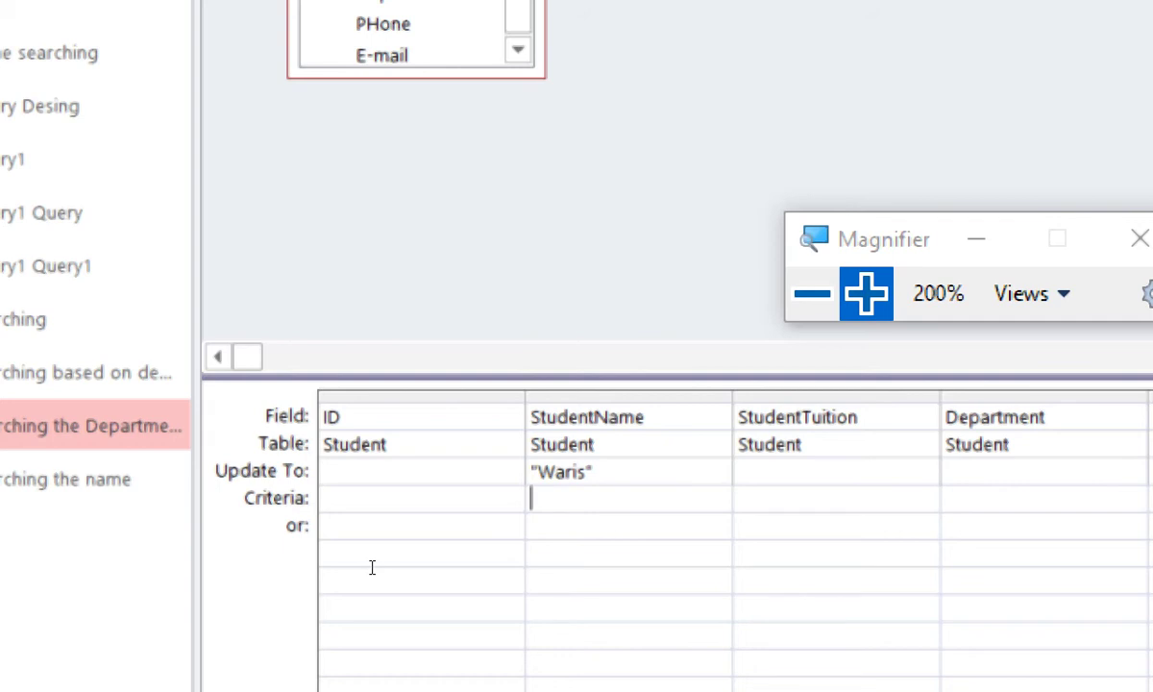
{"action": "type", "text": "mike"}
{"action": "key", "text": "Tab"}
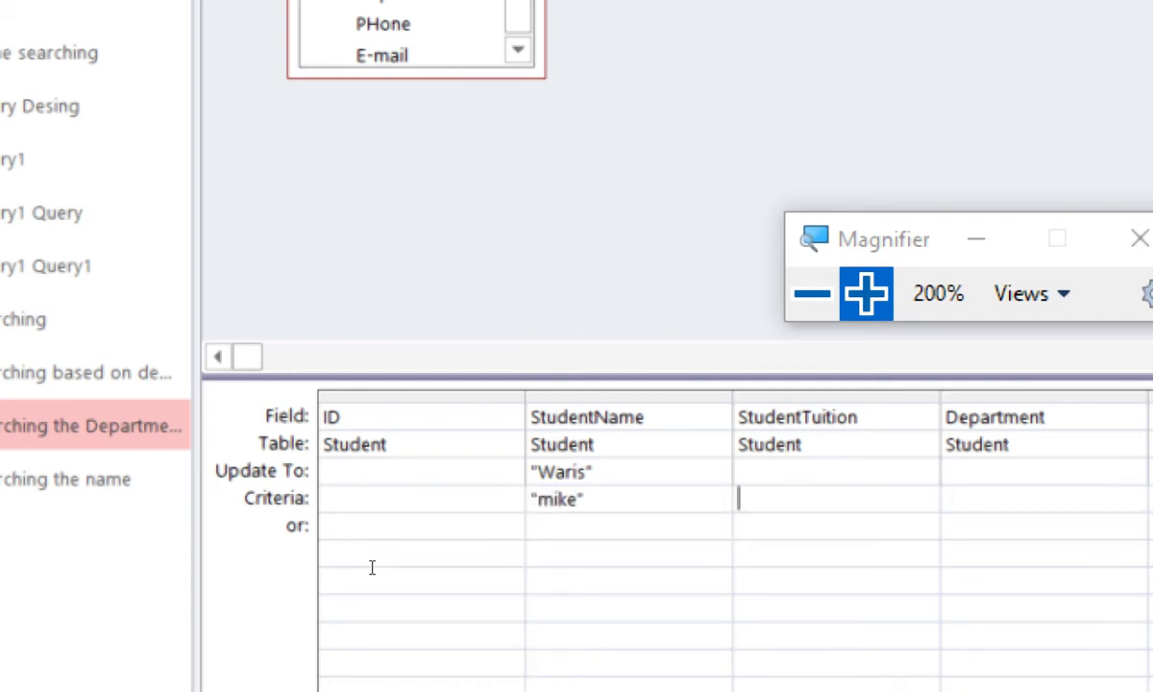
Save the query as 'update mike'
{"action": "key", "text": "ctrl+s"}
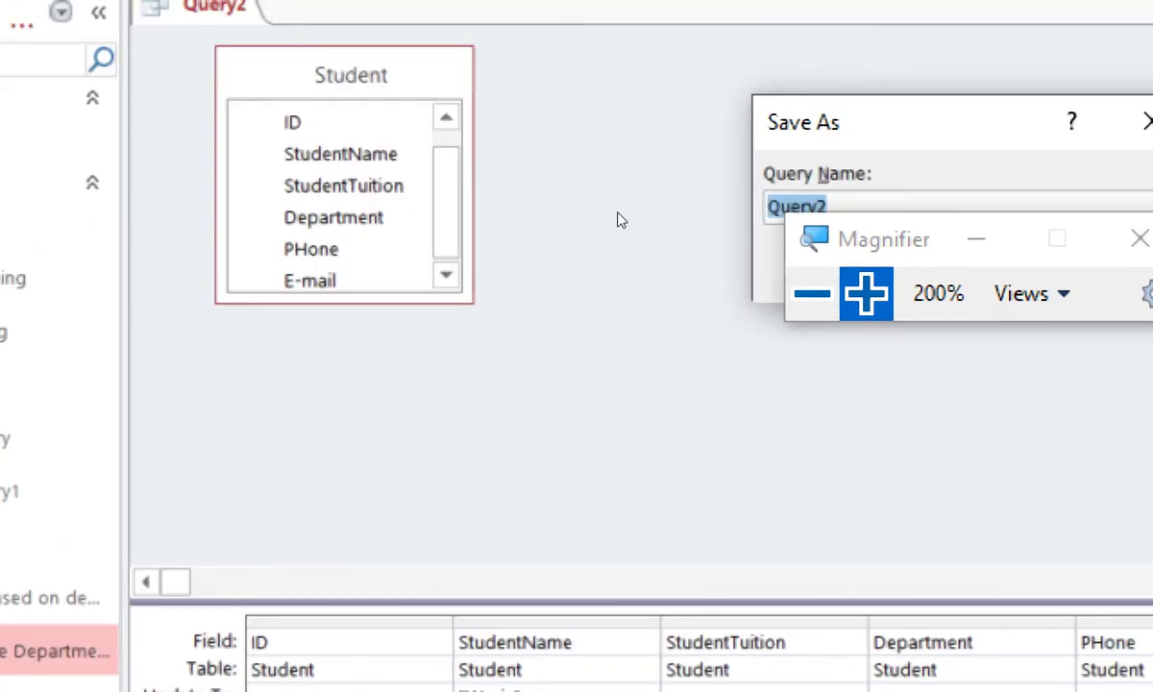
{"action": "type", "text": "update mike"}
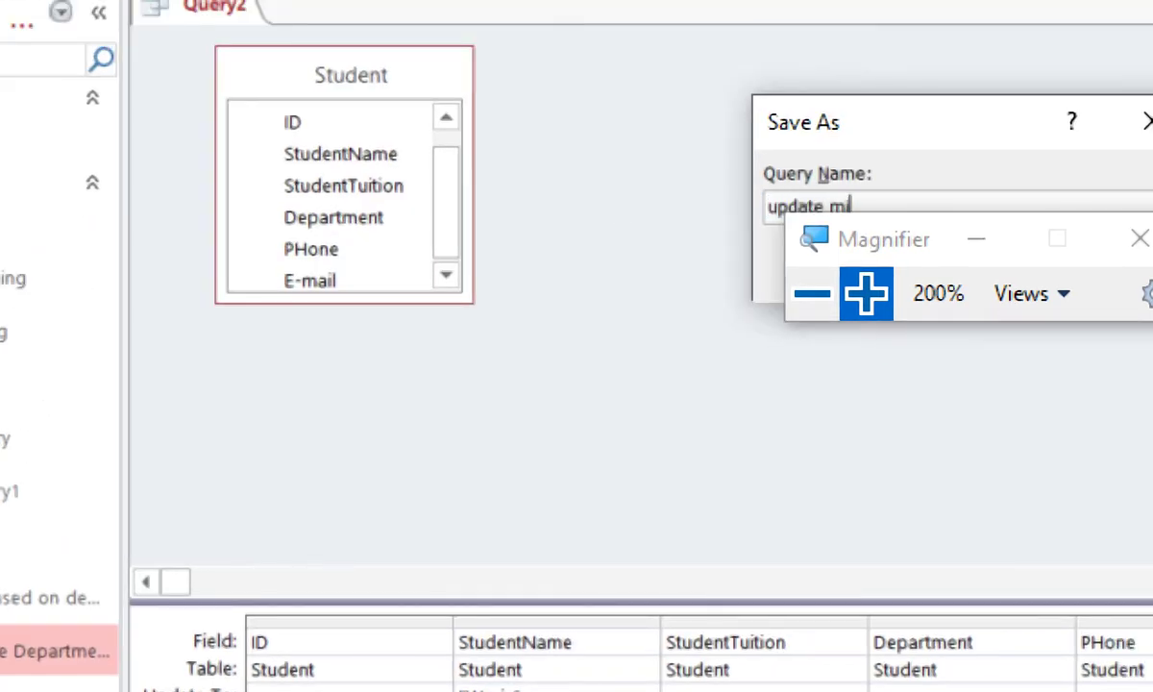
{"action": "key", "text": "Return"}
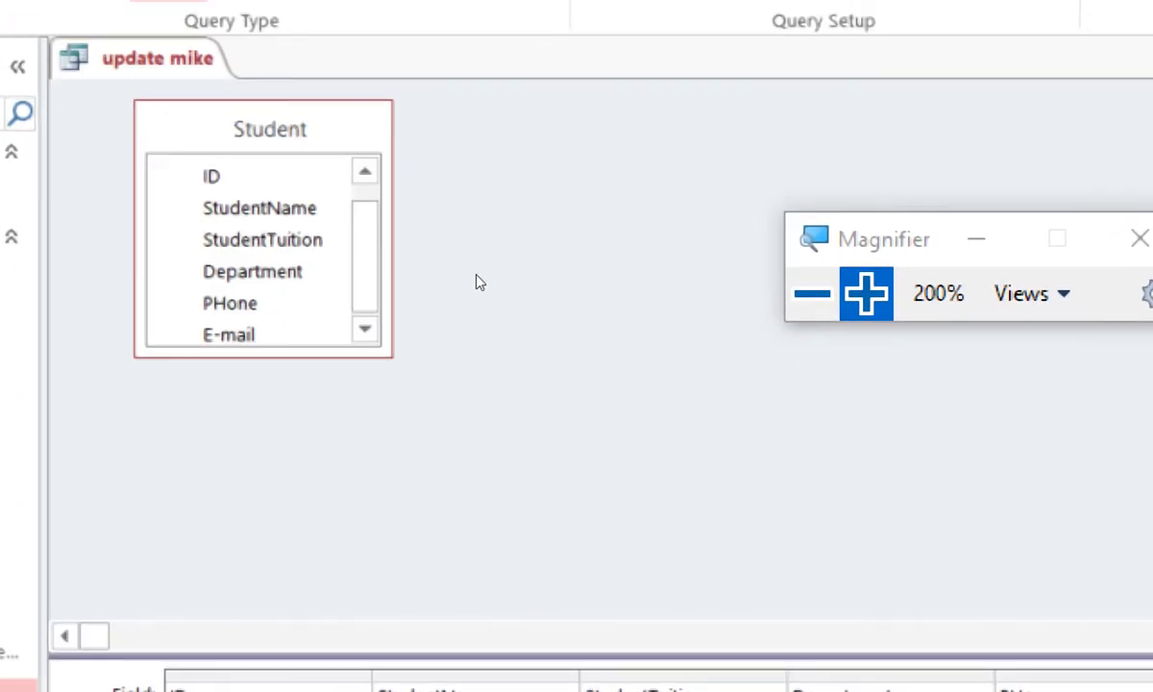
{"action": "key", "text": "super+minus"}
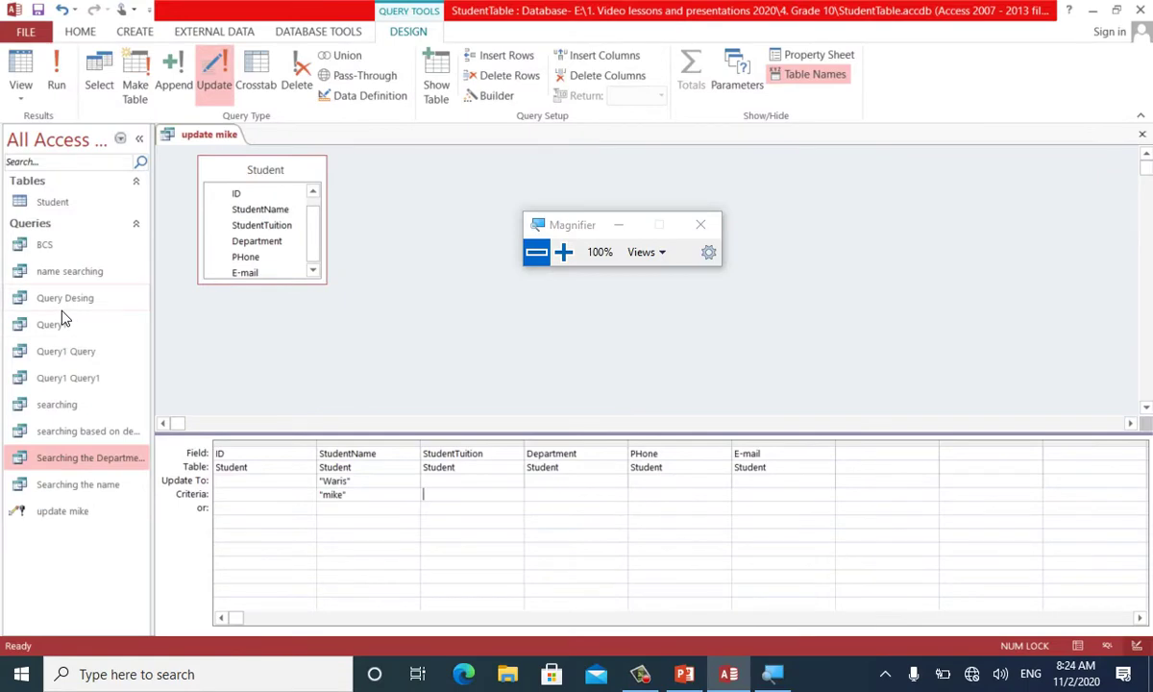
Close the design and open the Student table, then run 'update mike' and confirm updating 3 rows
{"action": "key", "text": "ctrl+w"}
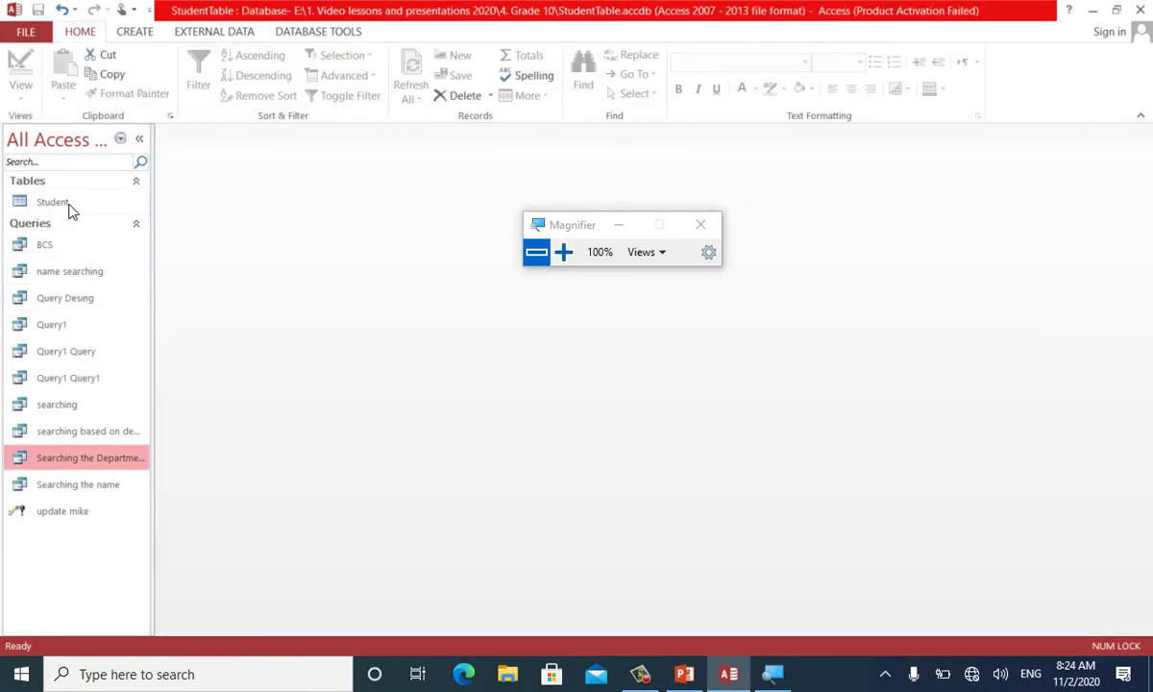
{"action": "double_click", "coordinate": [57, 203]}
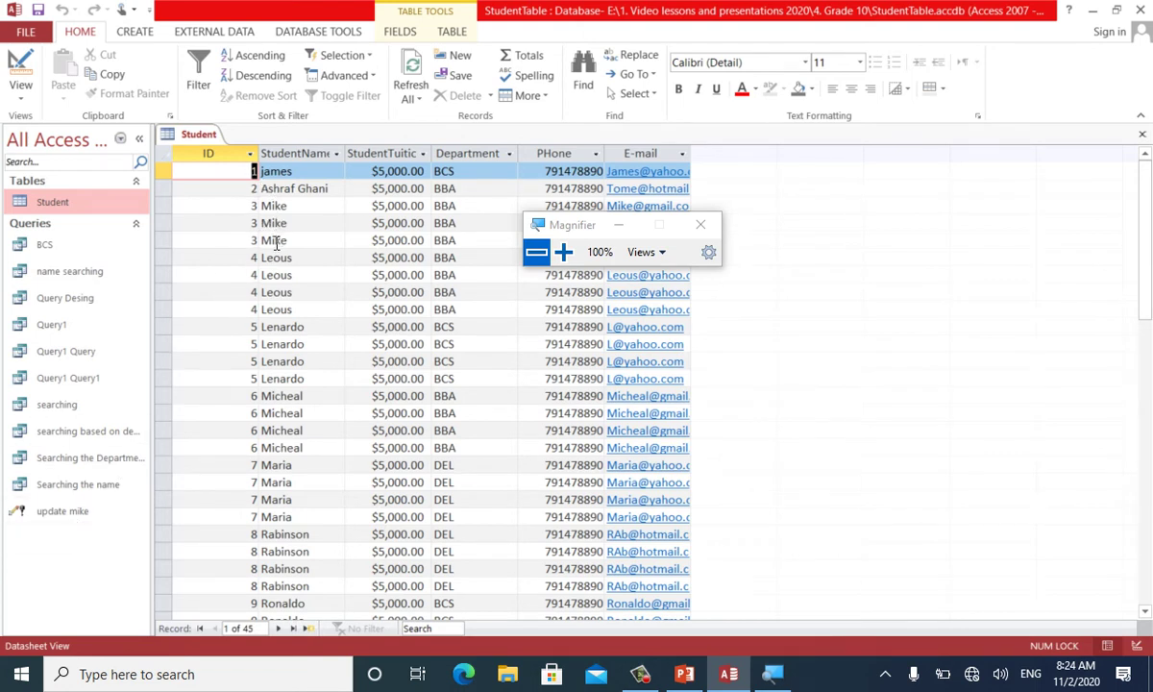
{"action": "double_click", "coordinate": [96, 511]}
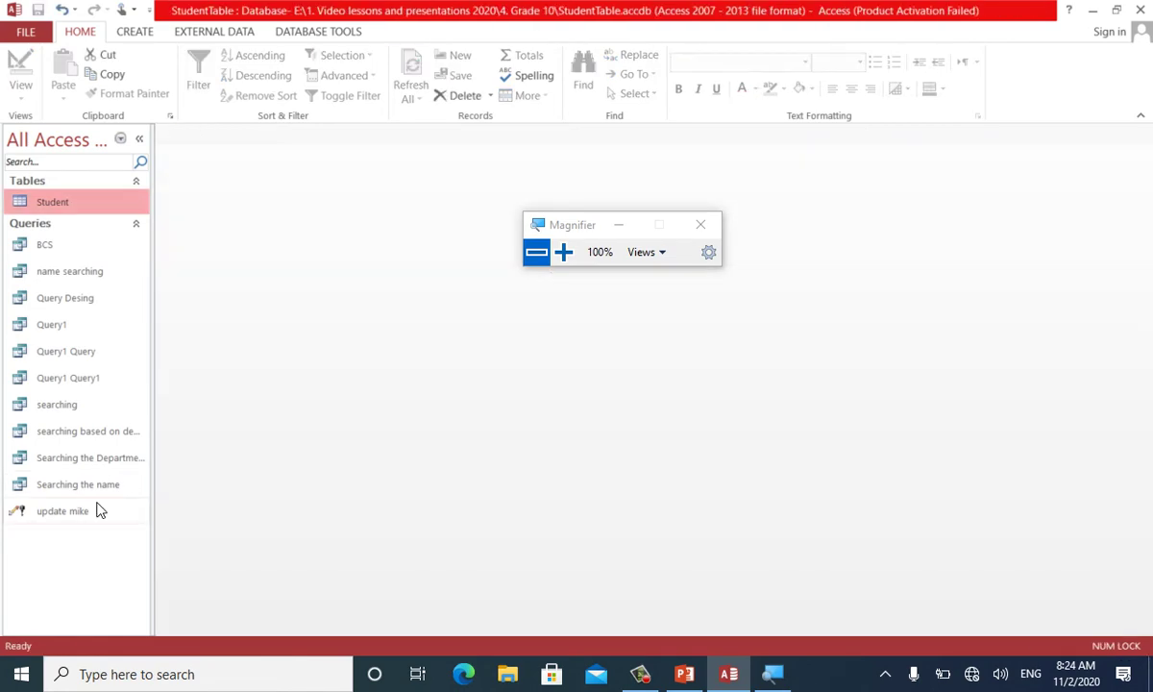
{"action": "double_click", "coordinate": [73, 515]}
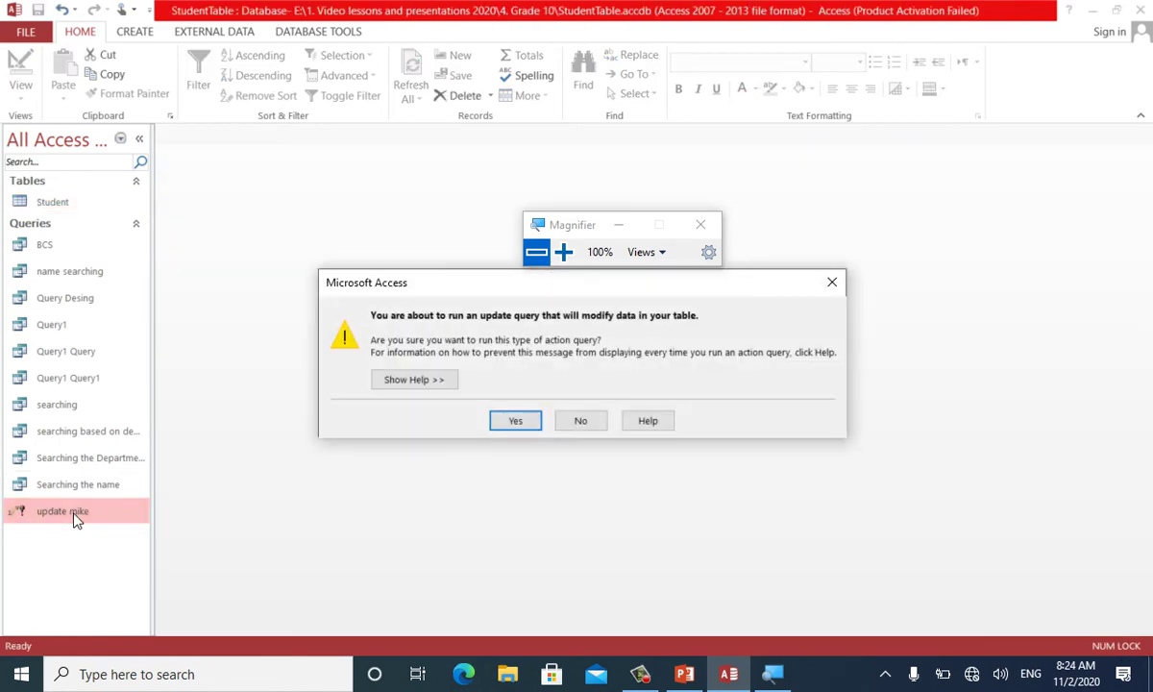
{"action": "left_click", "coordinate": [514, 424]}
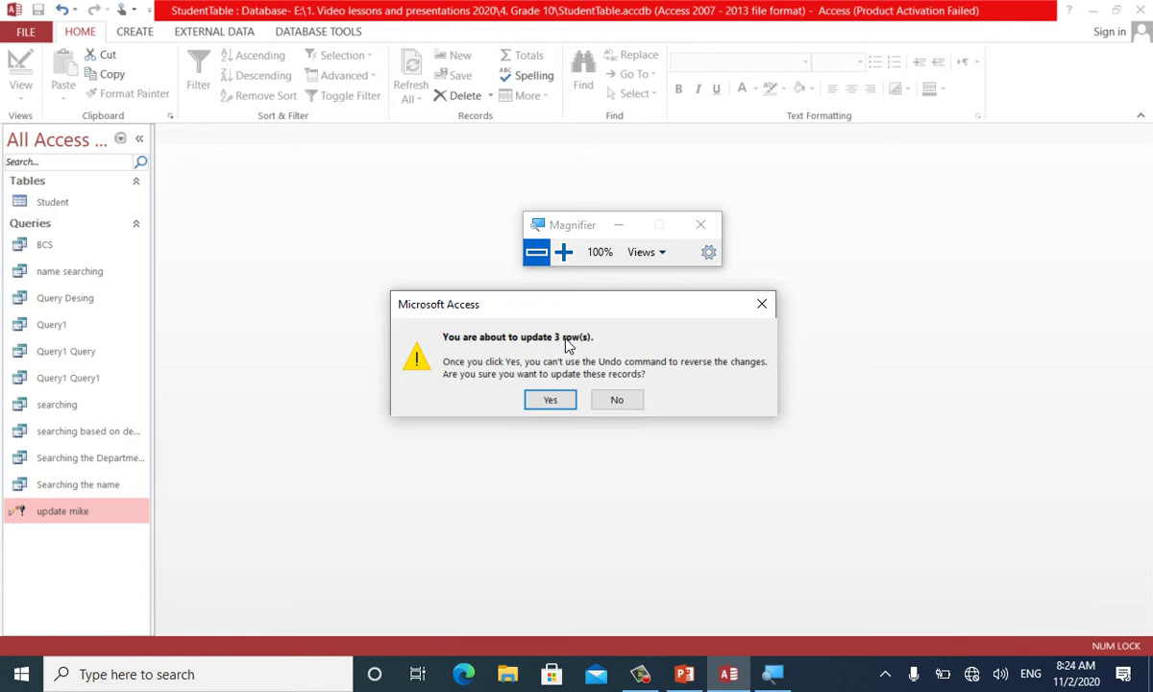
{"action": "left_click", "coordinate": [548, 399]}
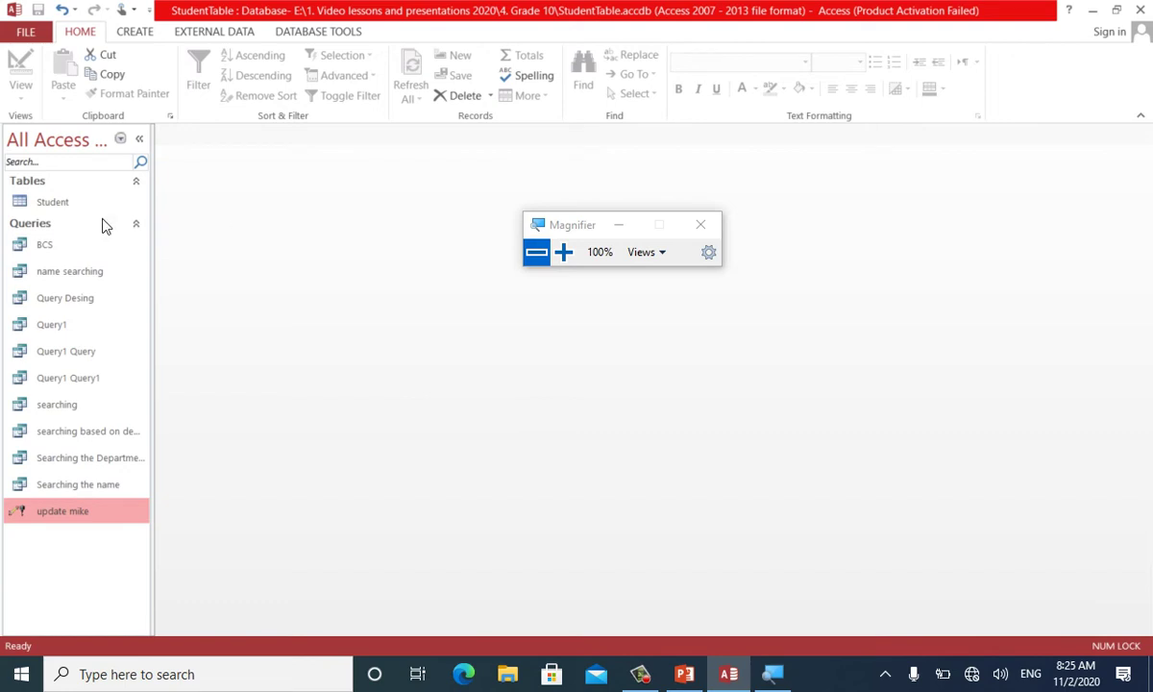
In the Student table, change row 3's Department to BCS and row 5's to DEL, then close it
{"action": "double_click", "coordinate": [79, 200]}
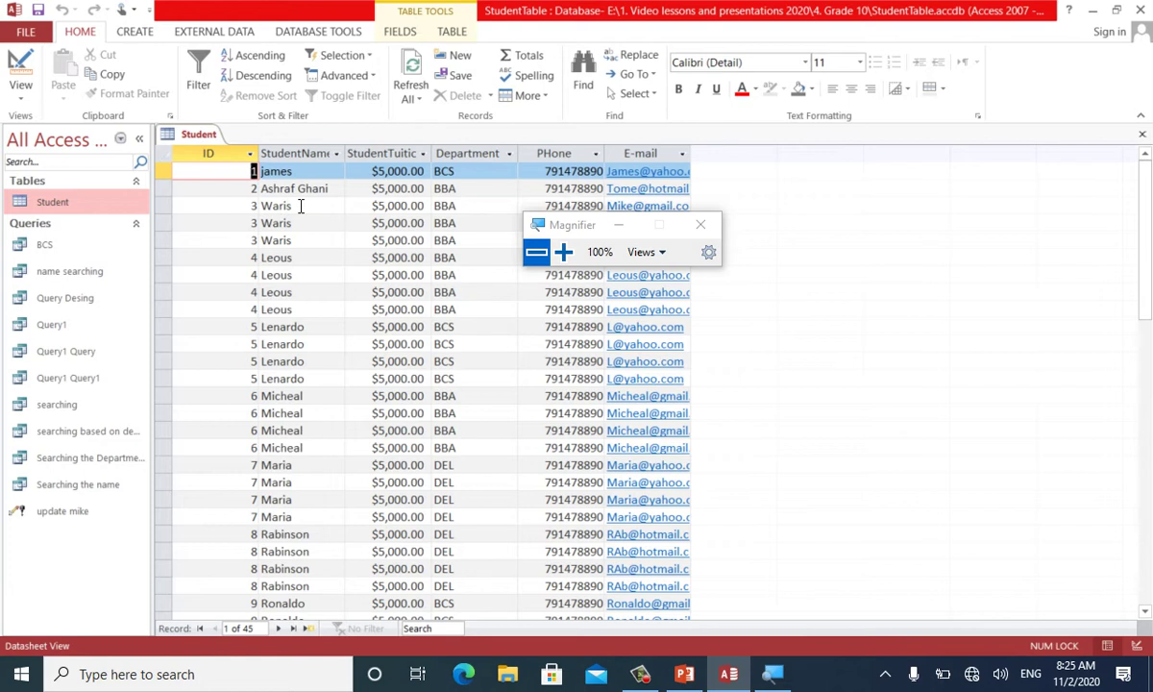
{"action": "double_click", "coordinate": [458, 205]}
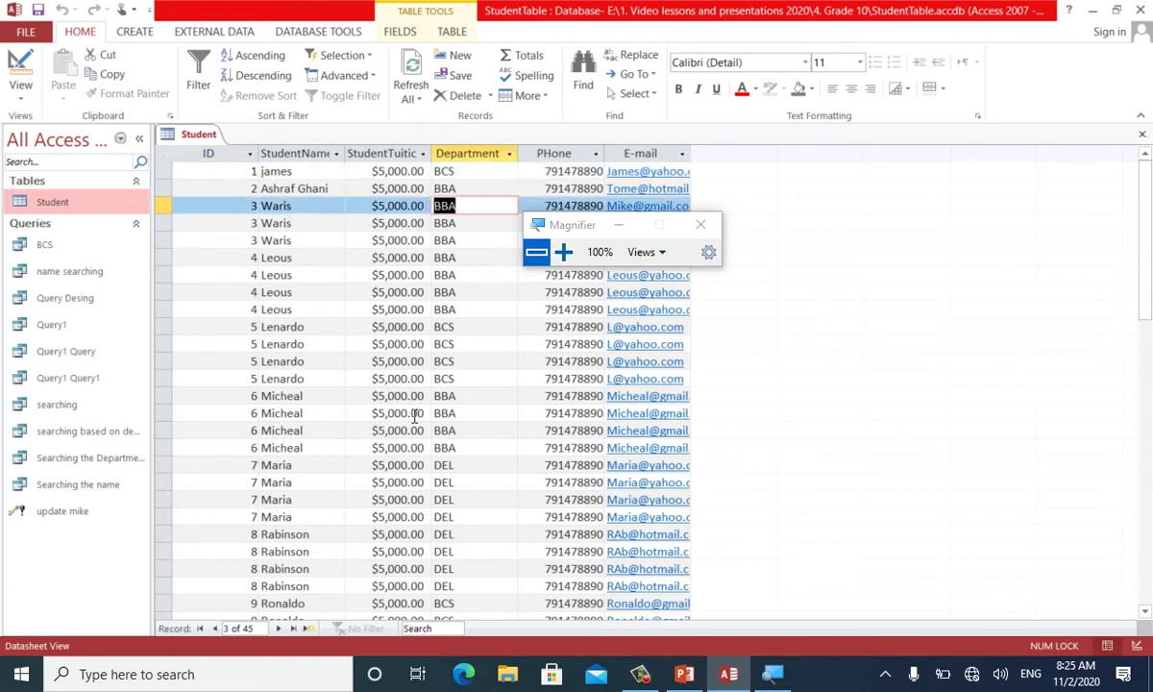
{"action": "type", "text": "BCS"}
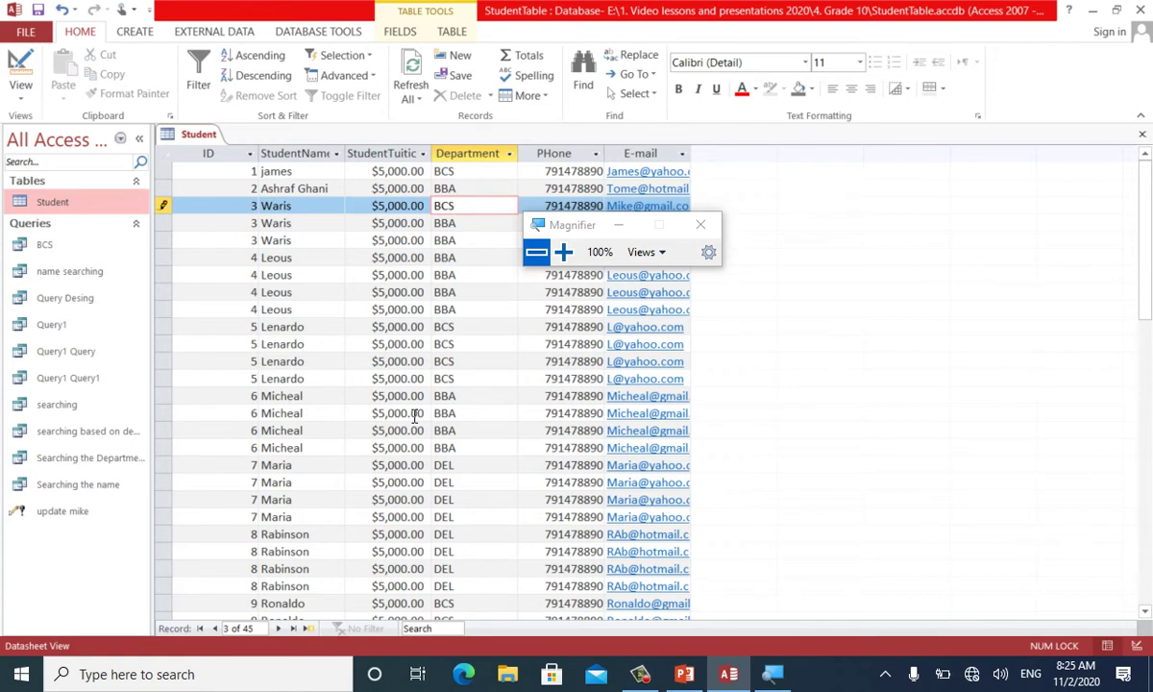
{"action": "key", "text": "Down"}
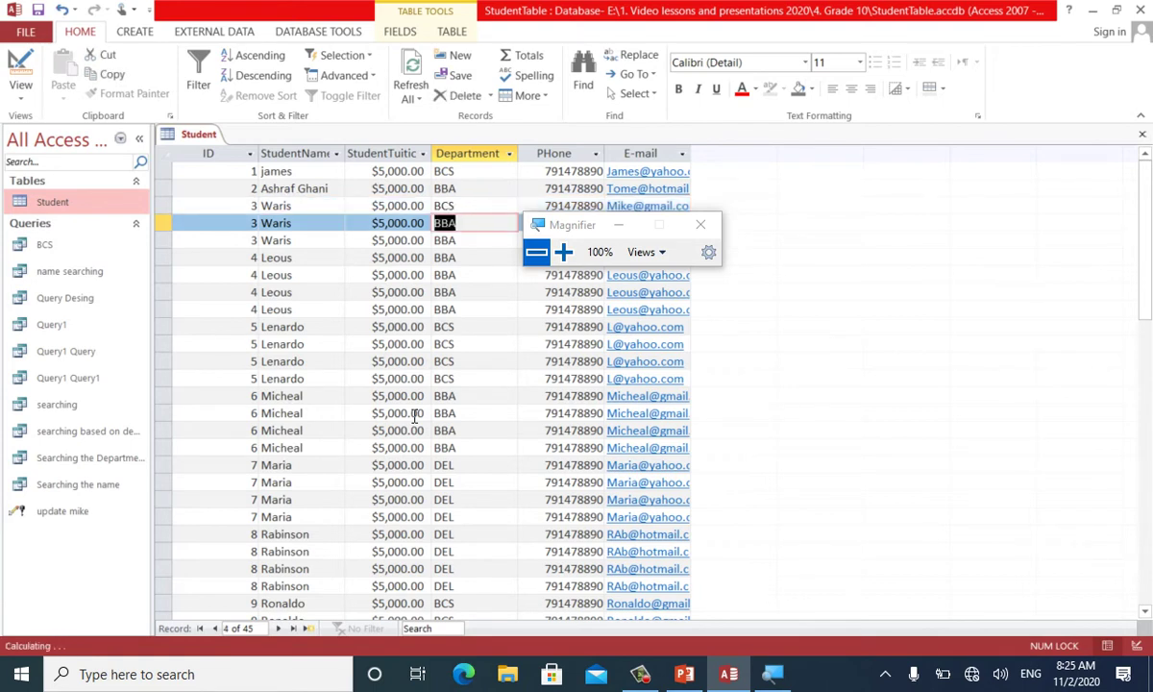
{"action": "key", "text": "Down"}
{"action": "type", "text": "DEL"}
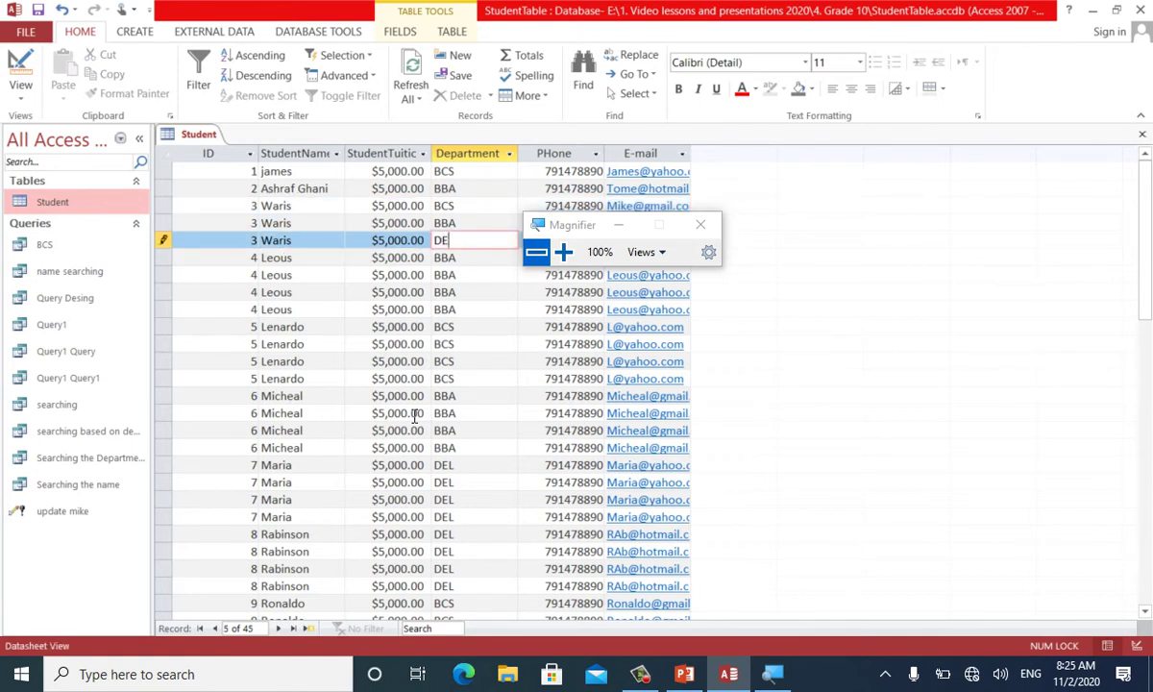
{"action": "key", "text": "Tab"}
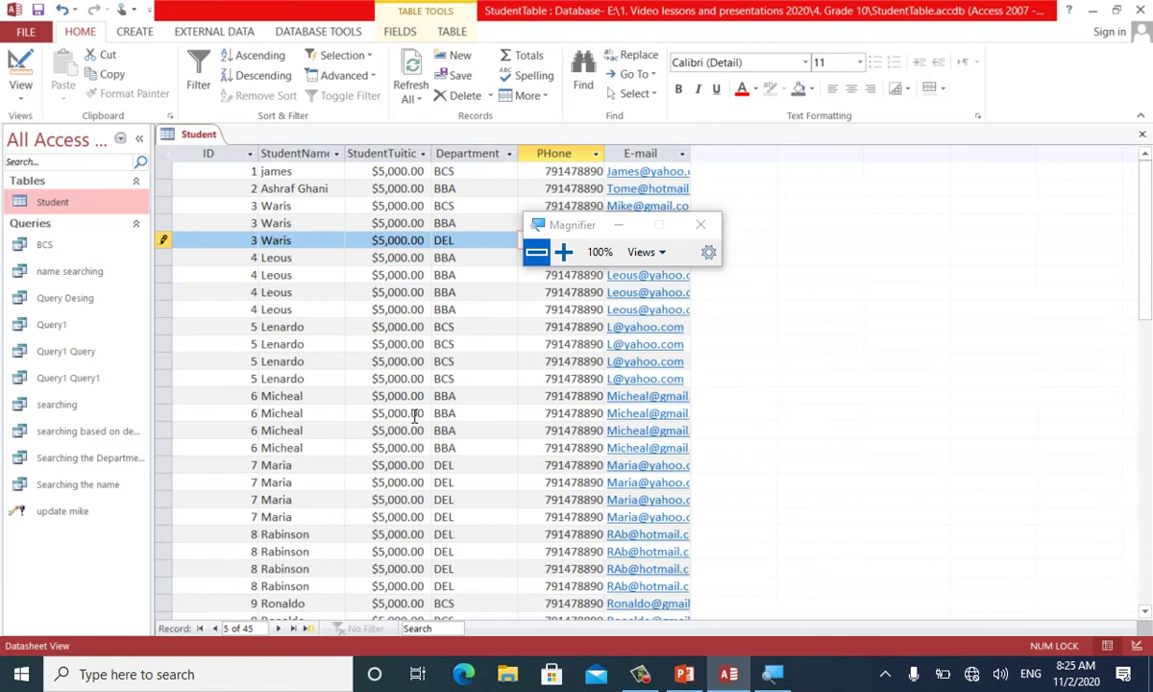
{"action": "key", "text": "ctrl+w"}
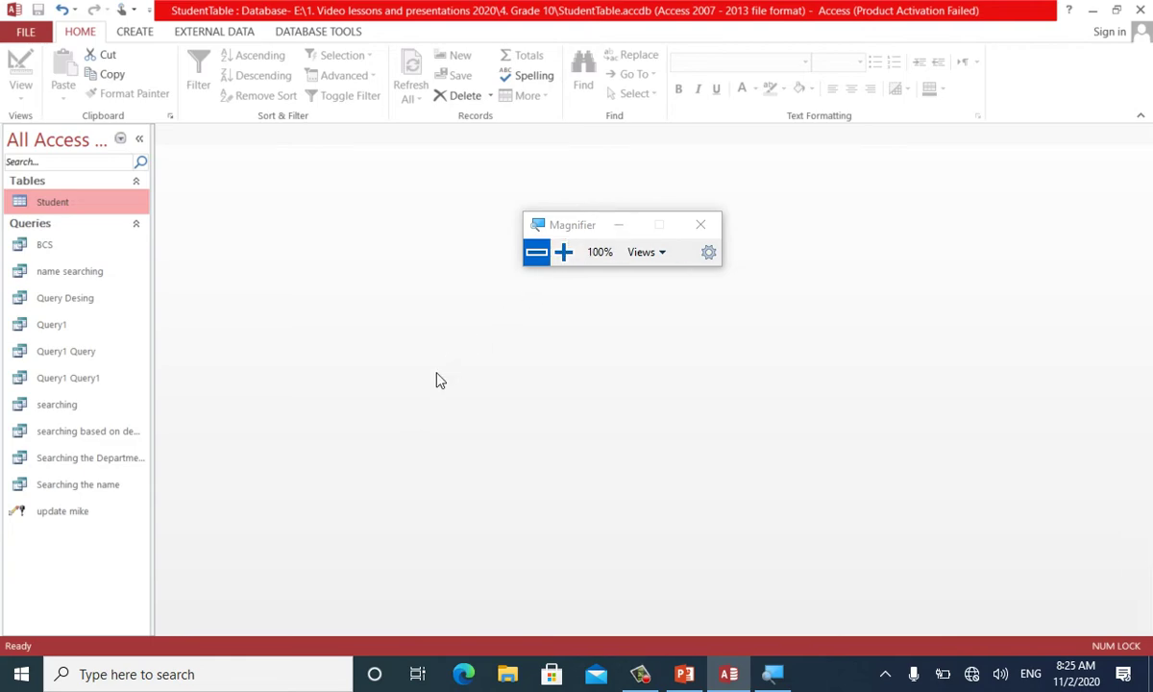
Glance at the PowerPoint outline, return to Access, and show the Create ribbon options
{"action": "left_click", "coordinate": [729, 674]}
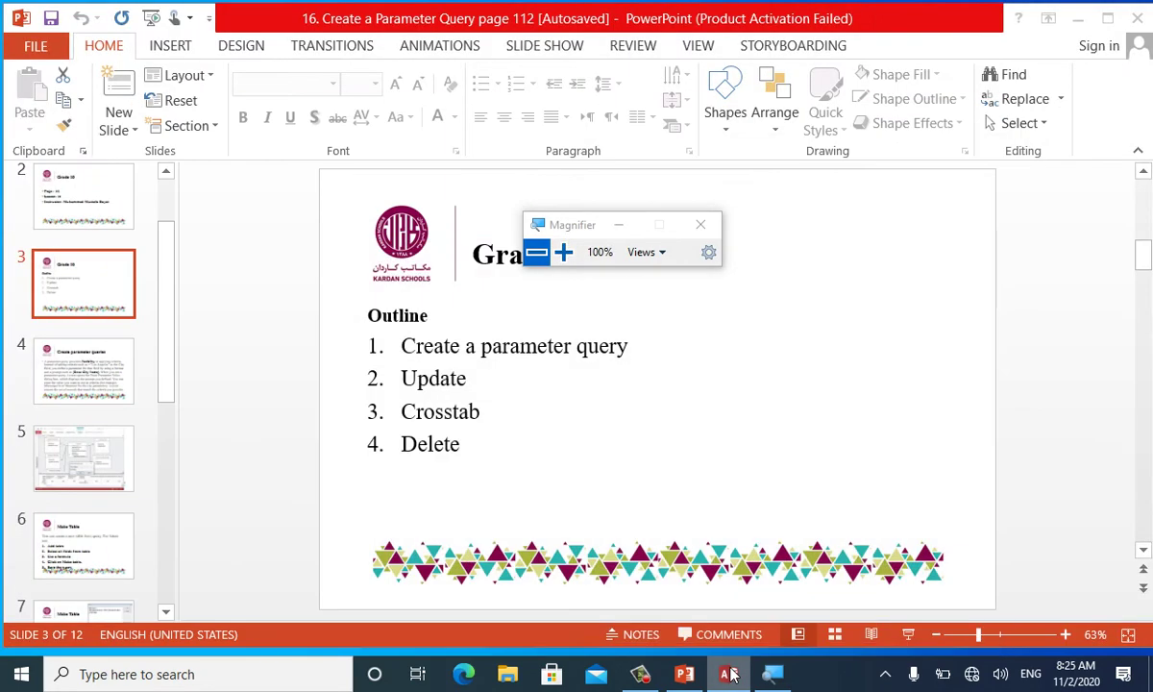
{"action": "left_click", "coordinate": [729, 674]}
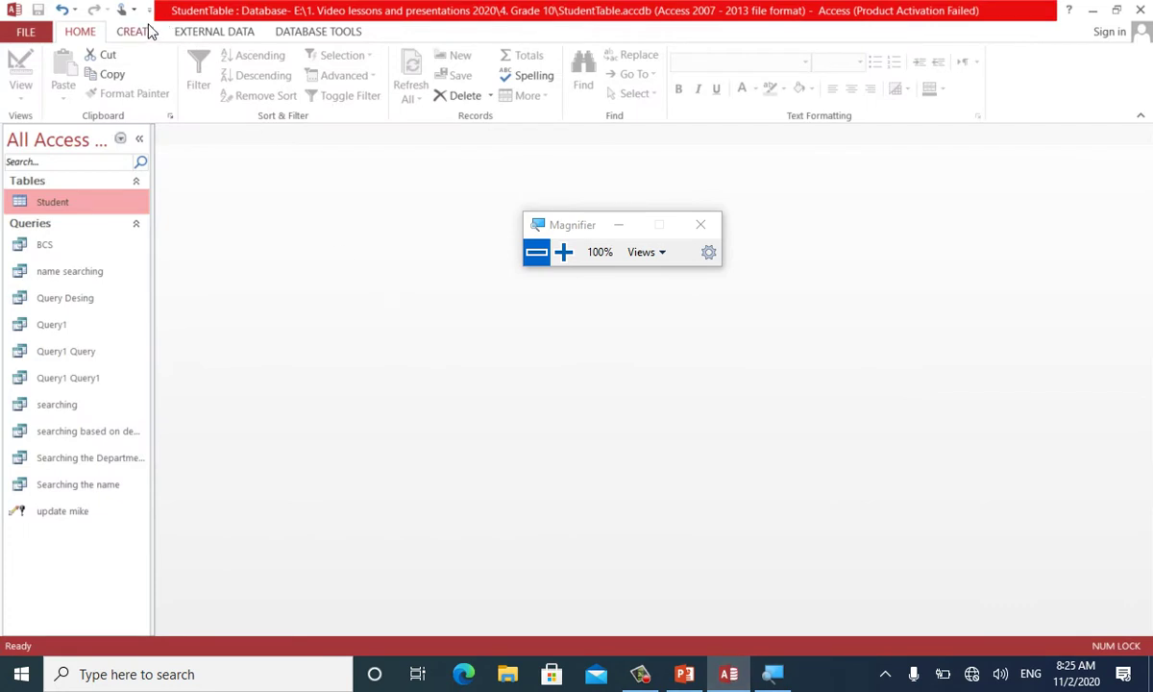
{"action": "left_click", "coordinate": [136, 29]}
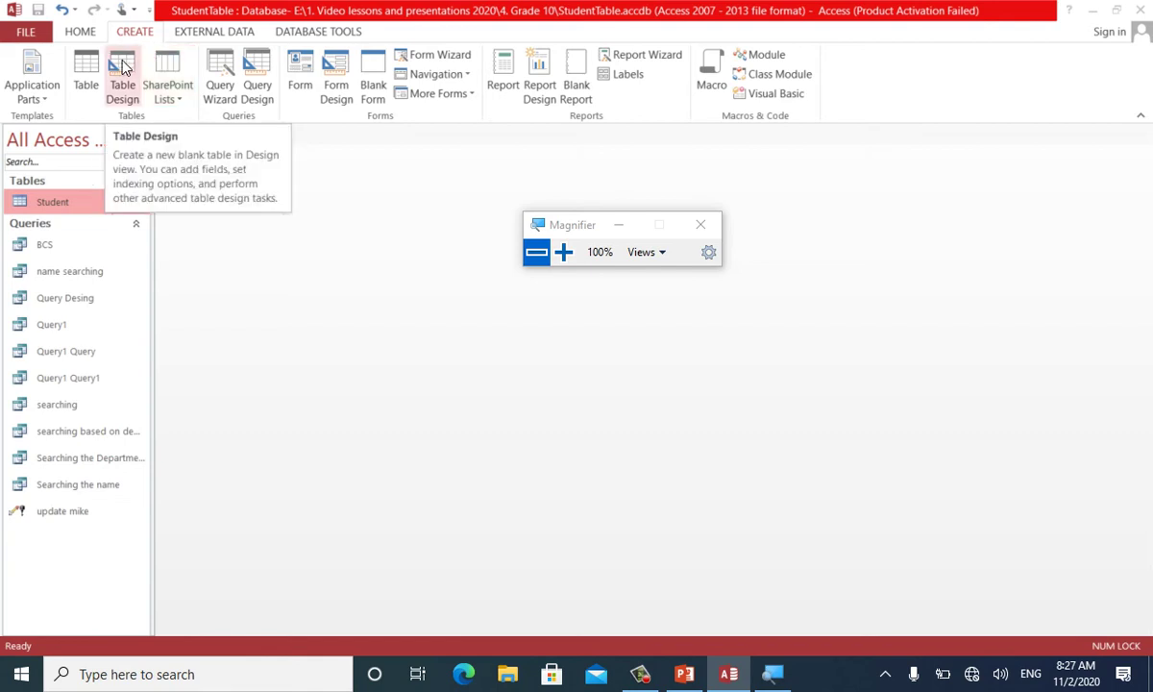
Start a new design-view query on the Student table with all its fields in the grid
{"action": "left_click", "coordinate": [258, 59]}
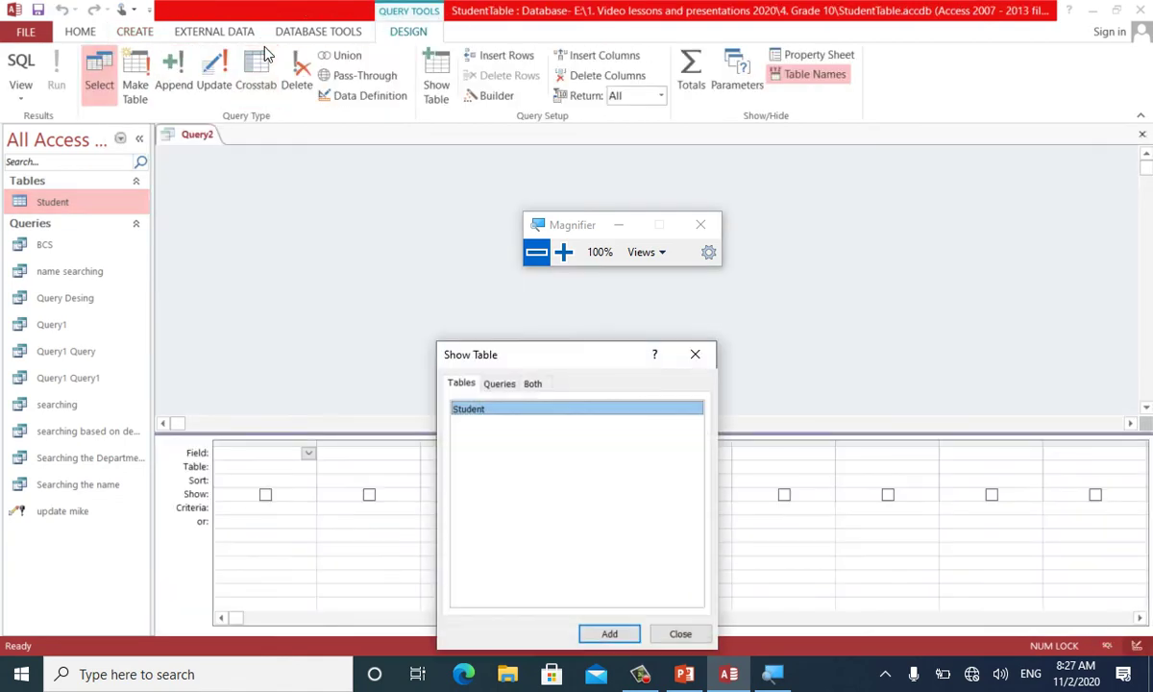
{"action": "left_click", "coordinate": [590, 633]}
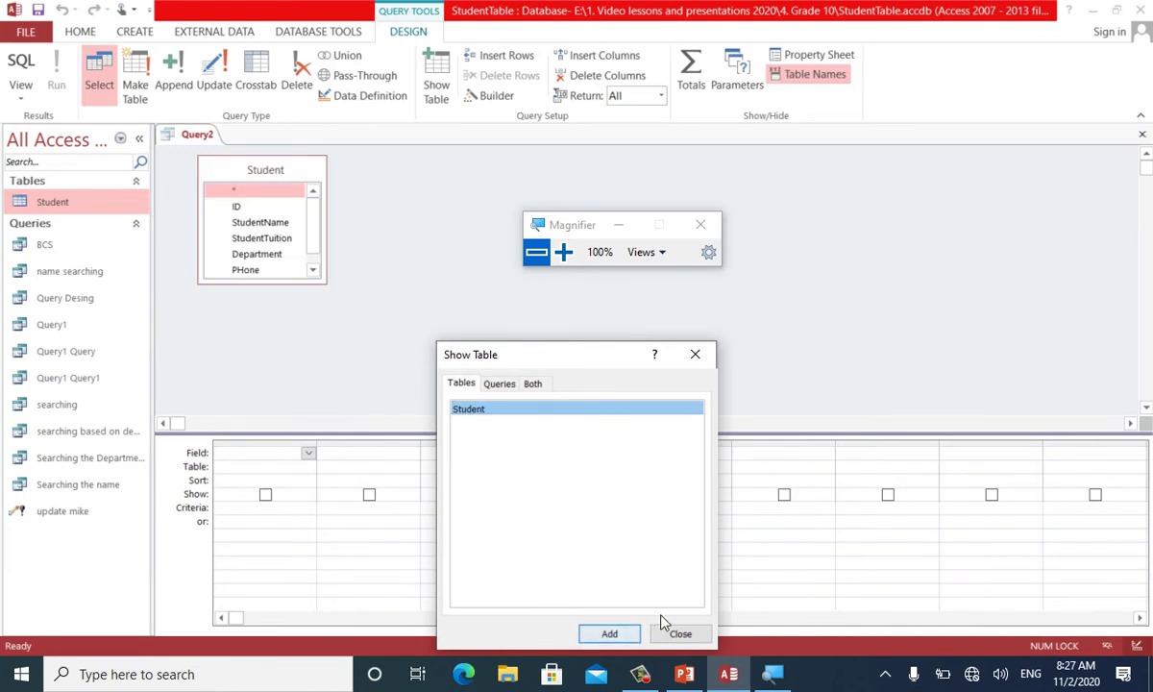
{"action": "left_click", "coordinate": [676, 633]}
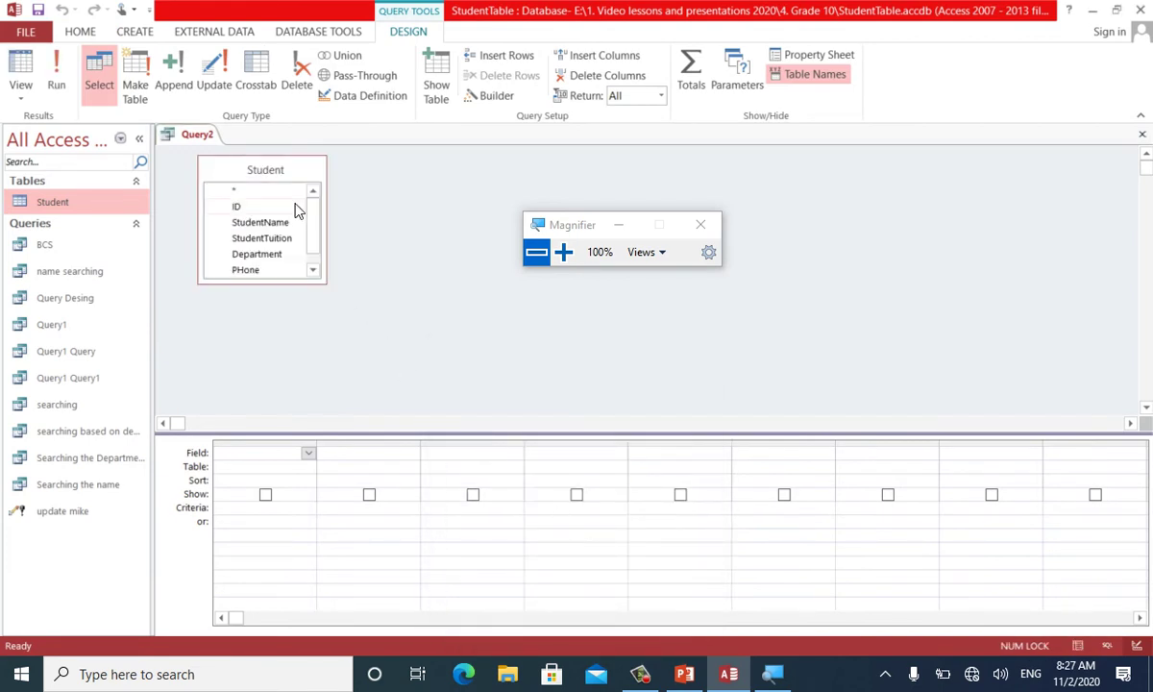
{"action": "double_click", "coordinate": [253, 163]}
{"action": "left_click_drag", "start_coordinate": [242, 190], "coordinate": [265, 457]}
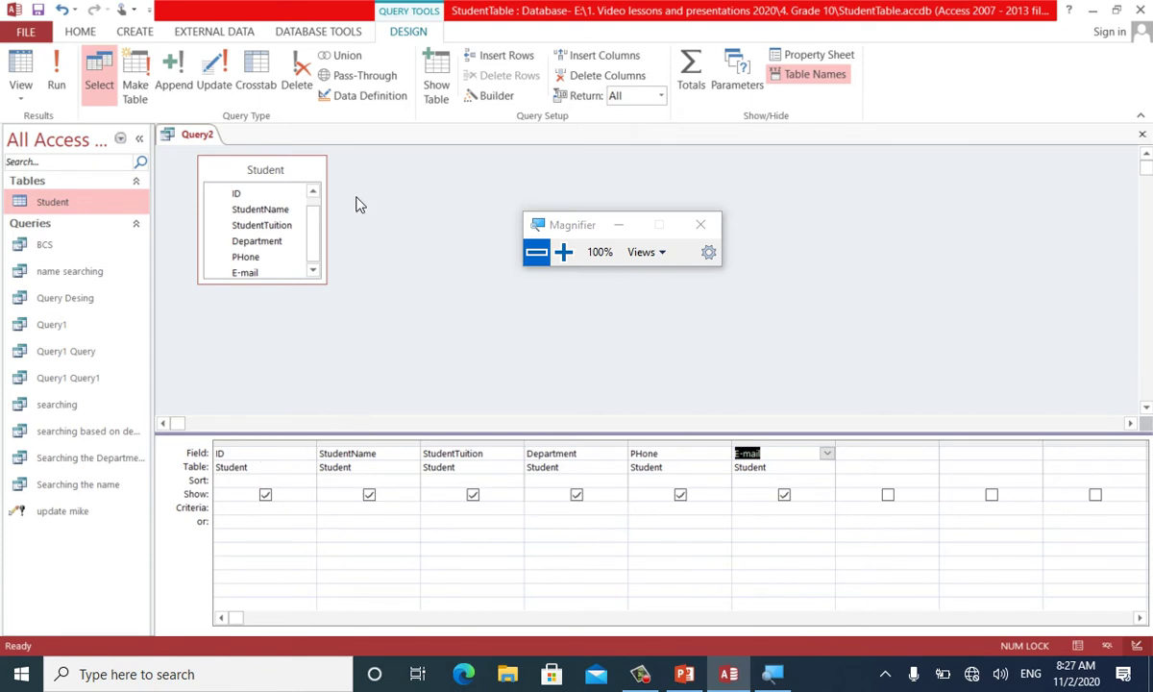
Make it an update query with StudentName updating to the prompt [Enter New Student Name]
{"action": "left_click", "coordinate": [216, 77]}
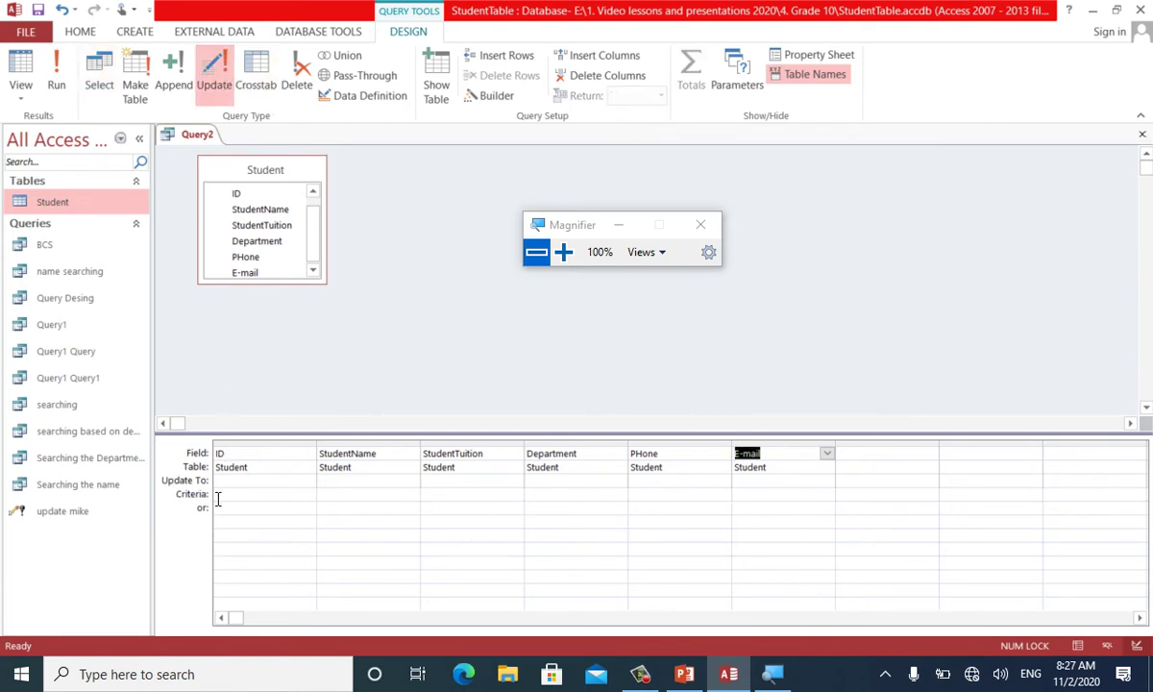
{"action": "left_click", "coordinate": [252, 479]}
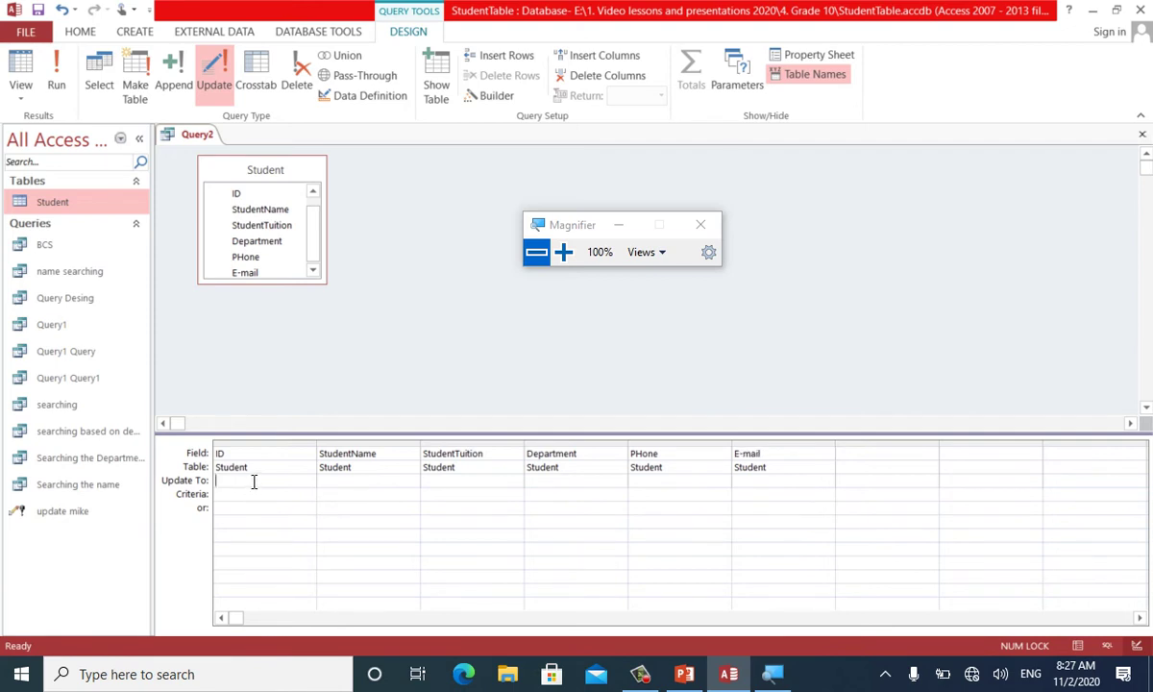
{"action": "left_click", "coordinate": [336, 479]}
{"action": "type", "text": "["}
{"action": "type", "text": "Enter "}
{"action": "type", "text": "New Stu"}
{"action": "type", "text": "dent Name"}
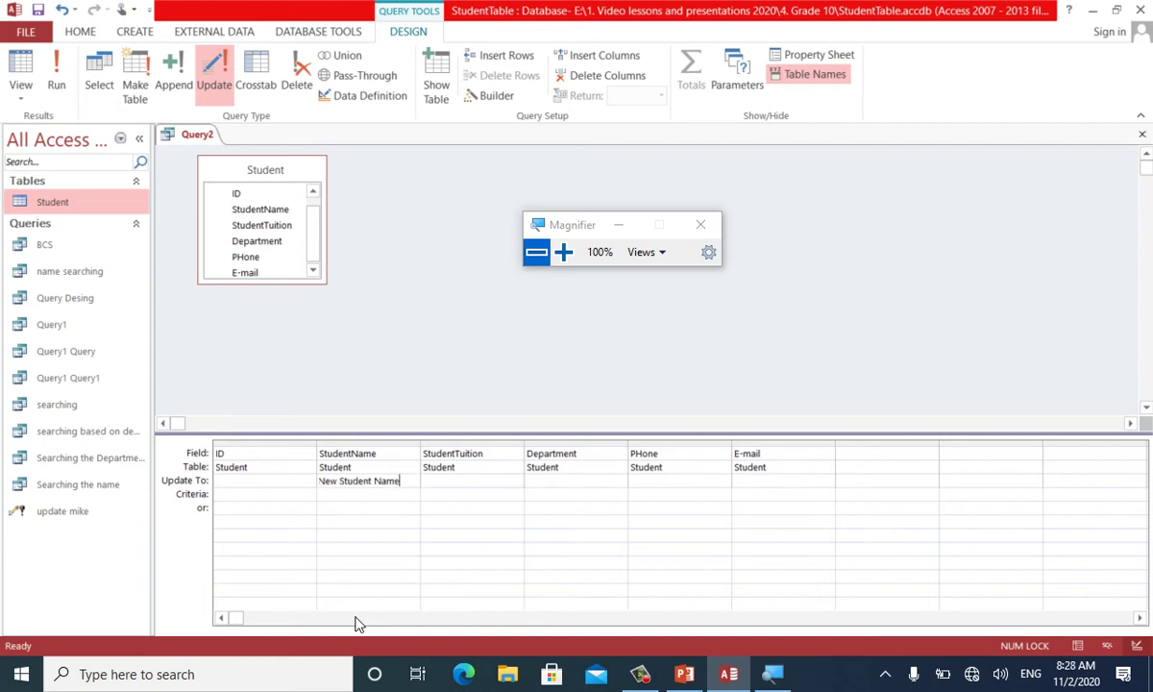
{"action": "type", "text": "]"}
Set StudentName's criteria to the prompt [Enter the Old Student name]
{"action": "key", "text": "Return"}
{"action": "type", "text": "[Enter "}
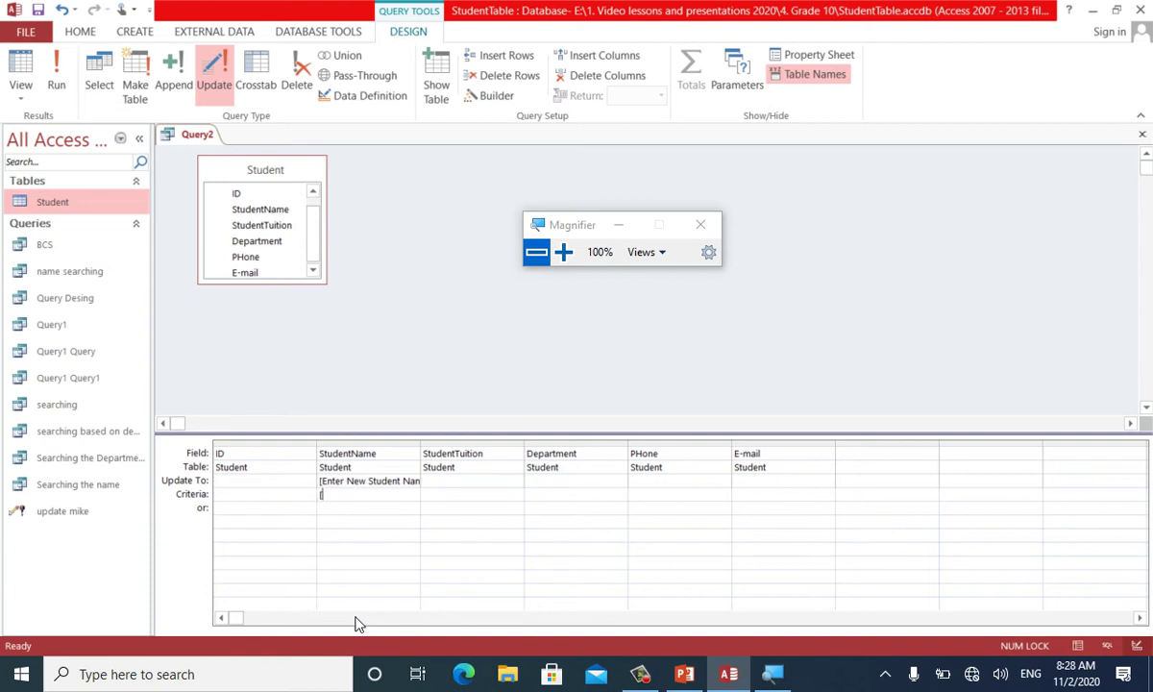
{"action": "type", "text": "the Old Student name]"}
{"action": "key", "text": "Return"}
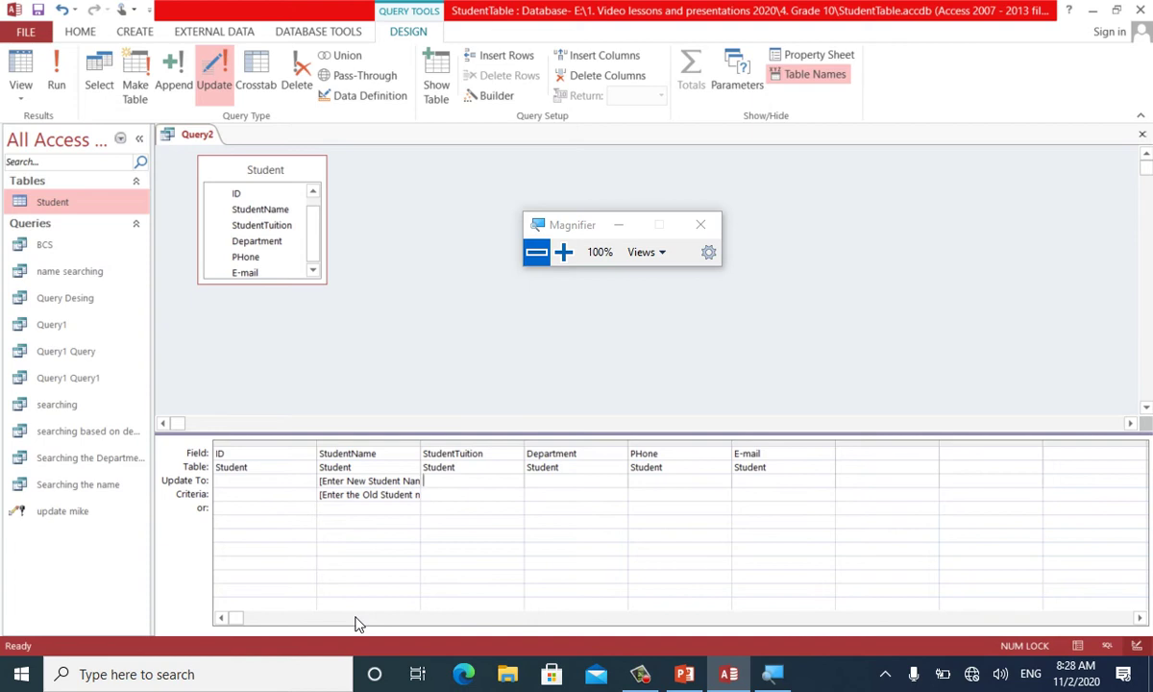
{"action": "key", "text": "Up"}
{"action": "type", "text": "[Enter"}
{"action": "key", "text": "BackSpace"}
{"action": "key", "text": "BackSpace"}
{"action": "key", "text": "BackSpace"}
{"action": "key", "text": "BackSpace"}
{"action": "key", "text": "BackSpace"}
{"action": "key", "text": "BackSpace"}
{"action": "left_click", "coordinate": [563, 252]}
Put the [Enter New Dep] prompt in Department's Update To and Criteria, clearing it from StudentTuition
{"action": "left_click", "coordinate": [565, 253]}
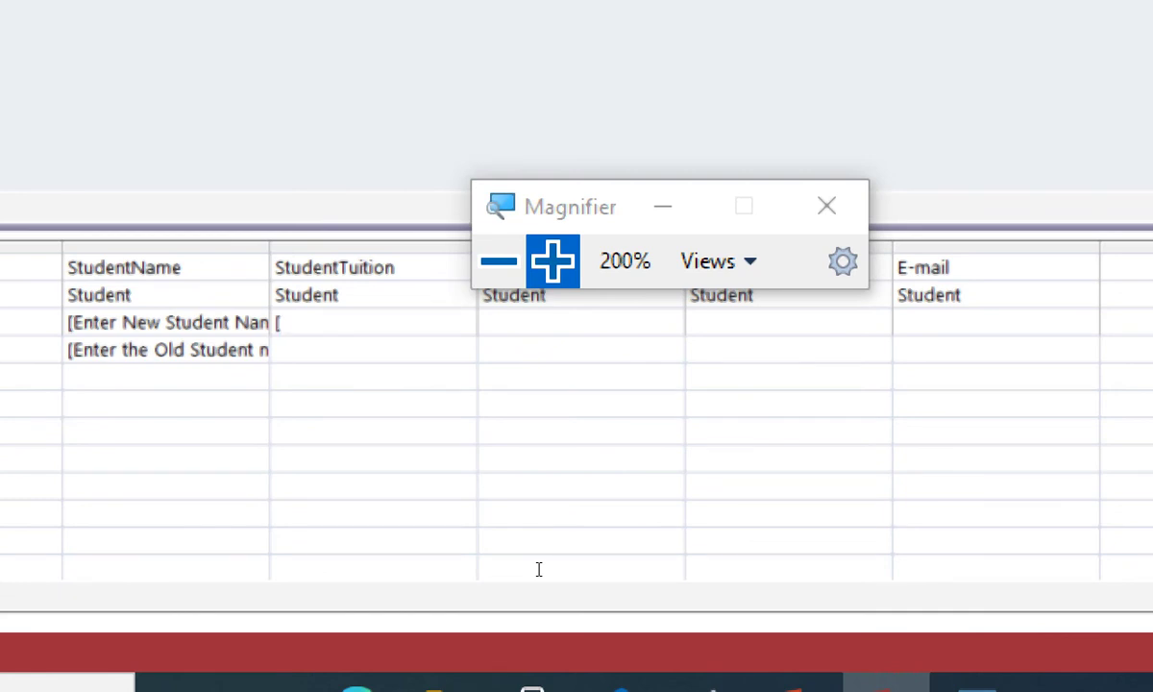
{"action": "type", "text": "("}
{"action": "key", "text": "BackSpace"}
{"action": "type", "text": "[Enter New Dep"}
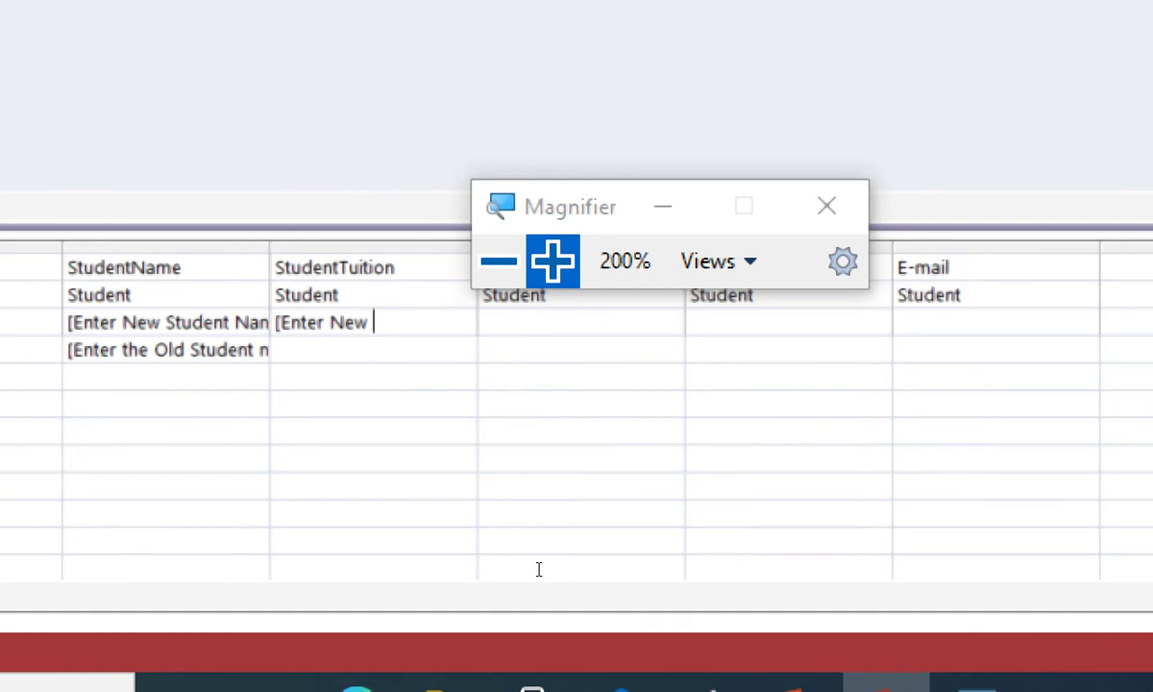
{"action": "type", "text": "]"}
{"action": "key", "text": "Down"}
{"action": "key", "text": "Up"}
{"action": "key", "text": "ctrl+c"}
{"action": "key", "text": "Delete"}
{"action": "key", "text": "Tab"}
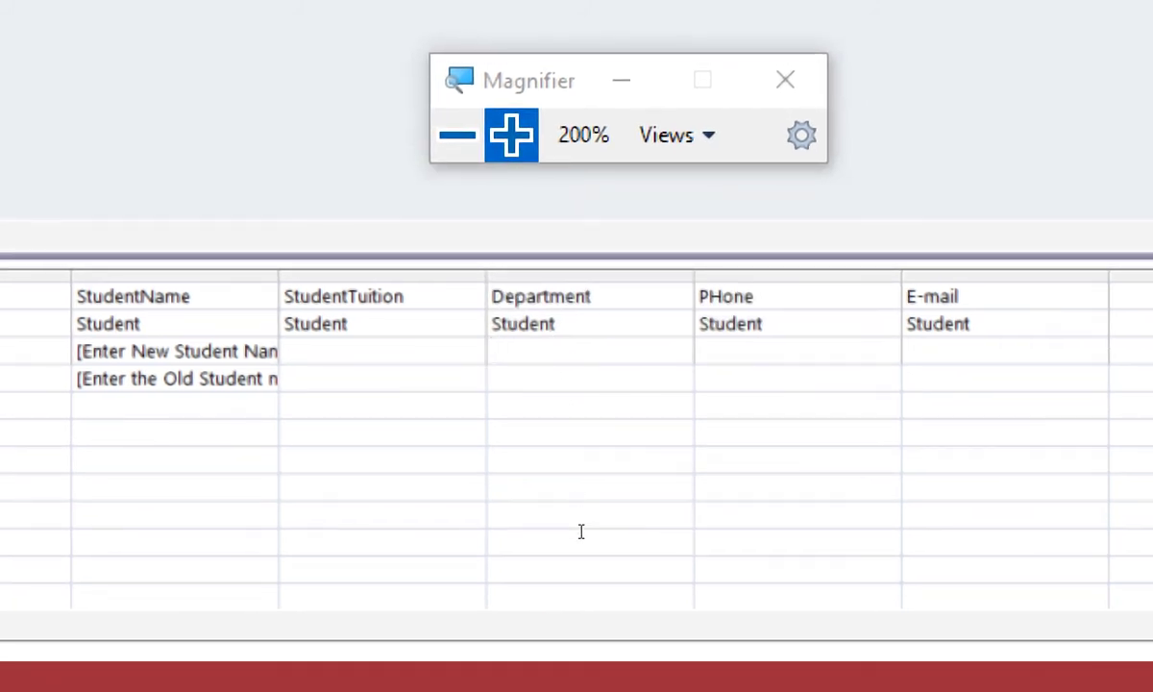
{"action": "key", "text": "ctrl+v"}
{"action": "key", "text": "Down"}
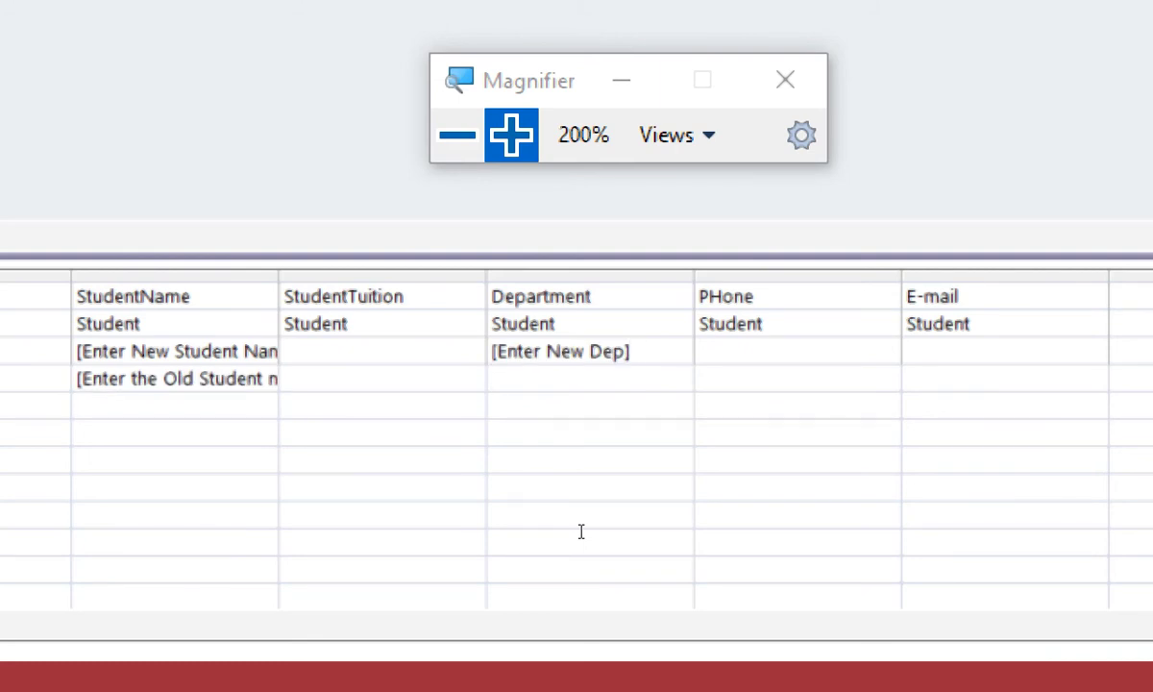
{"action": "key", "text": "ctrl+v"}
Reword Department's criteria prompt to ask for the Old department instead of New
{"action": "key", "text": "Up"}
{"action": "key", "text": "shift+Tab"}
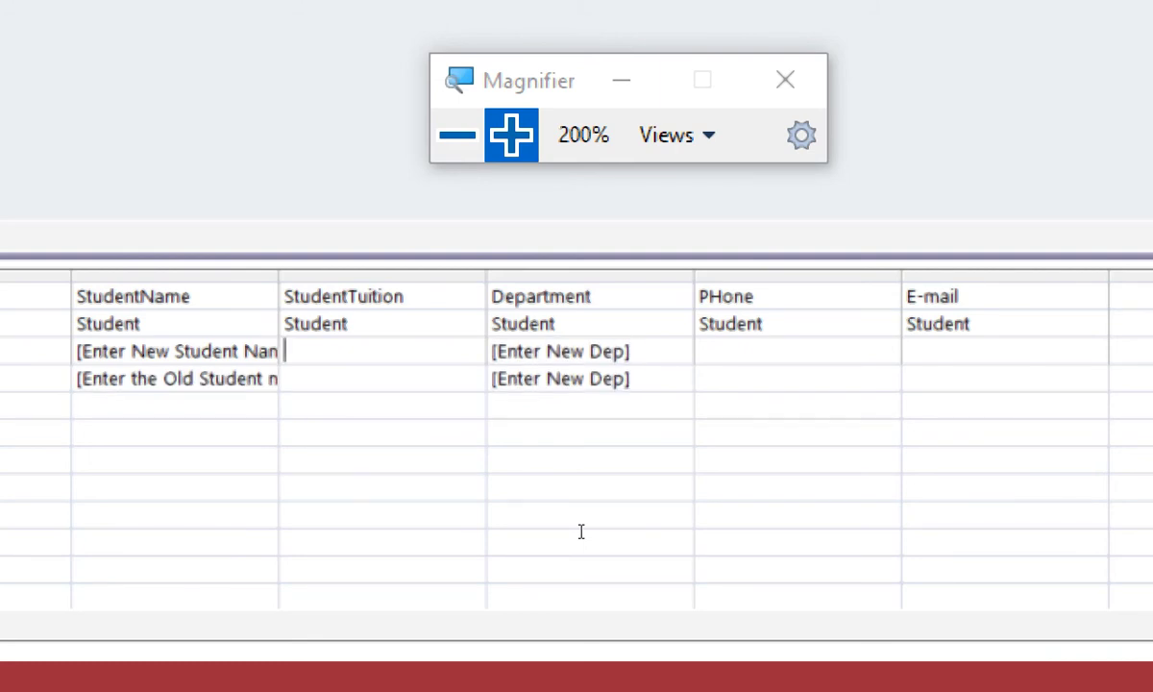
{"action": "key", "text": "Down"}
{"action": "key", "text": "Tab"}
{"action": "key", "text": "Left"}
{"action": "key", "text": "Left"}
{"action": "key", "text": "Left"}
{"action": "key", "text": "Left"}
{"action": "key", "text": "Left"}
{"action": "key", "text": "BackSpace"}
{"action": "key", "text": "BackSpace"}
{"action": "key", "text": "BackSpace"}
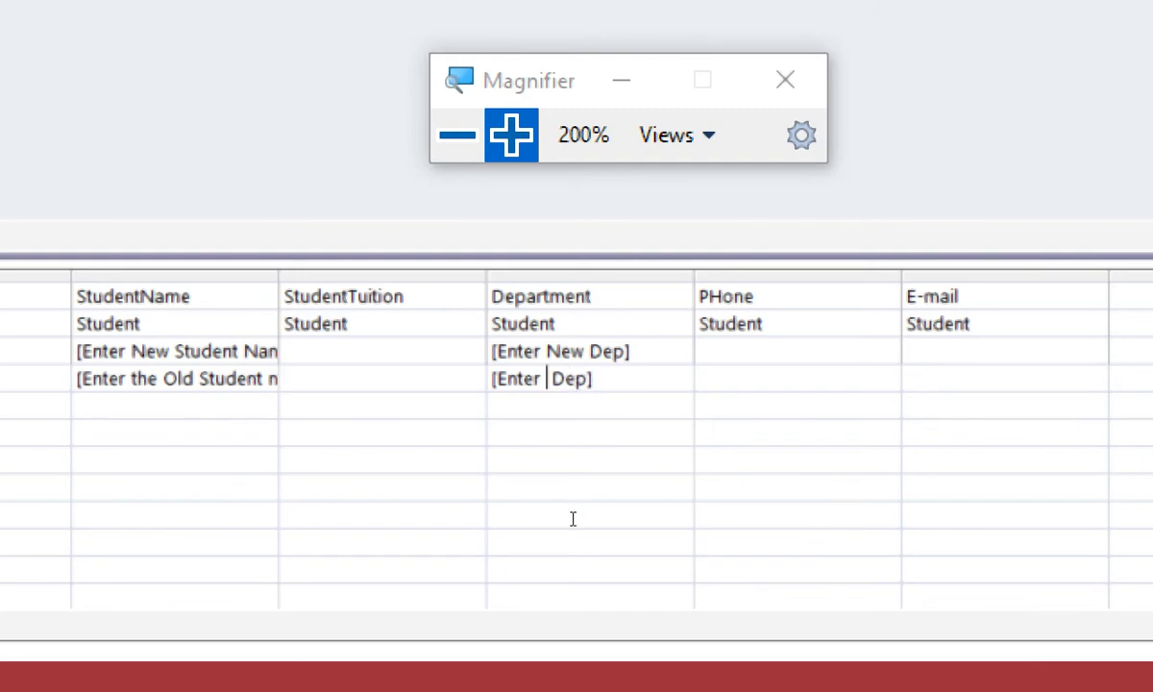
{"action": "type", "text": "Old"}
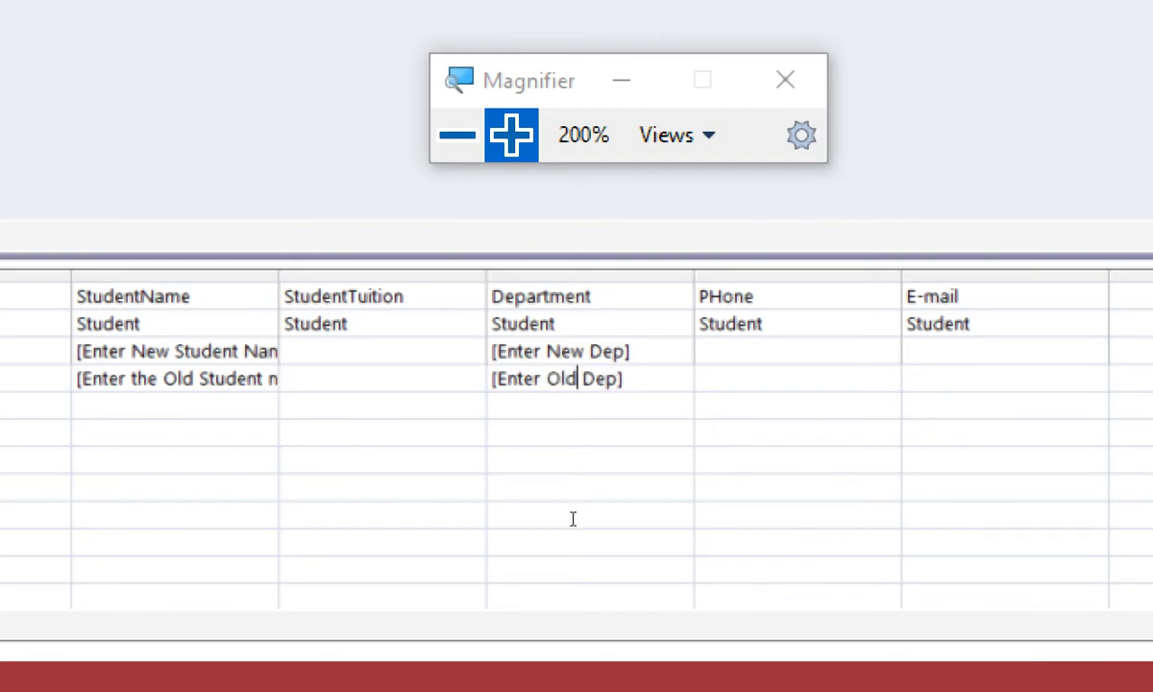
{"action": "key", "text": "Down"}
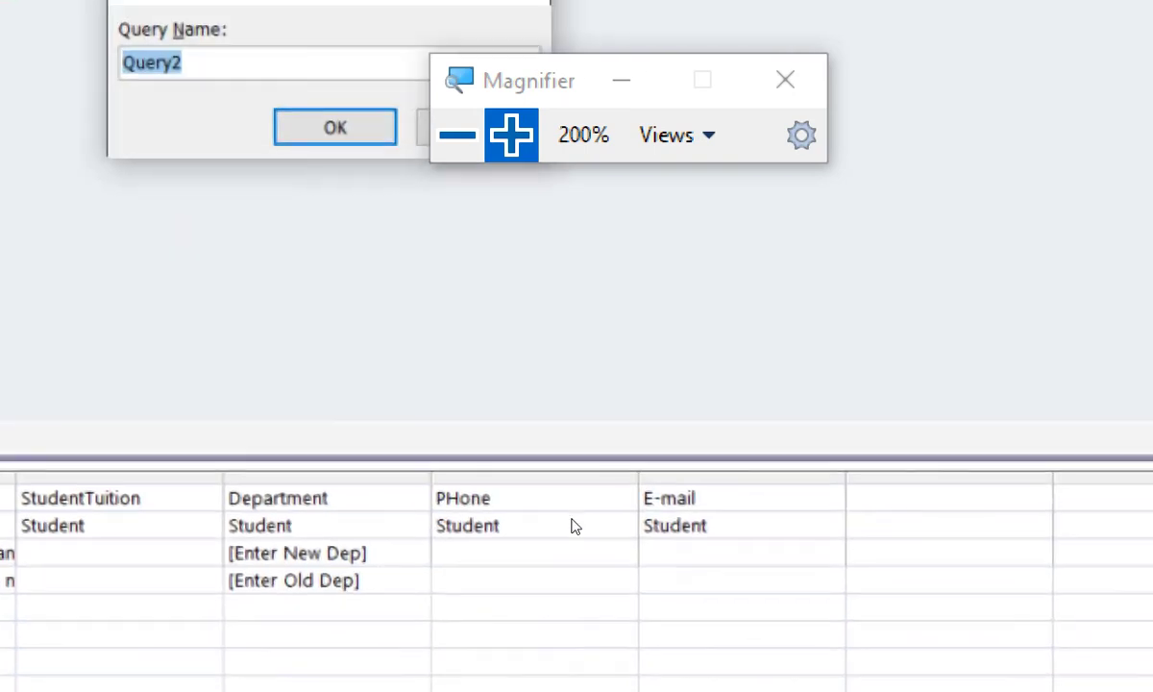
Save the query as 'Update the name and Department'
{"action": "type", "text": "U"}
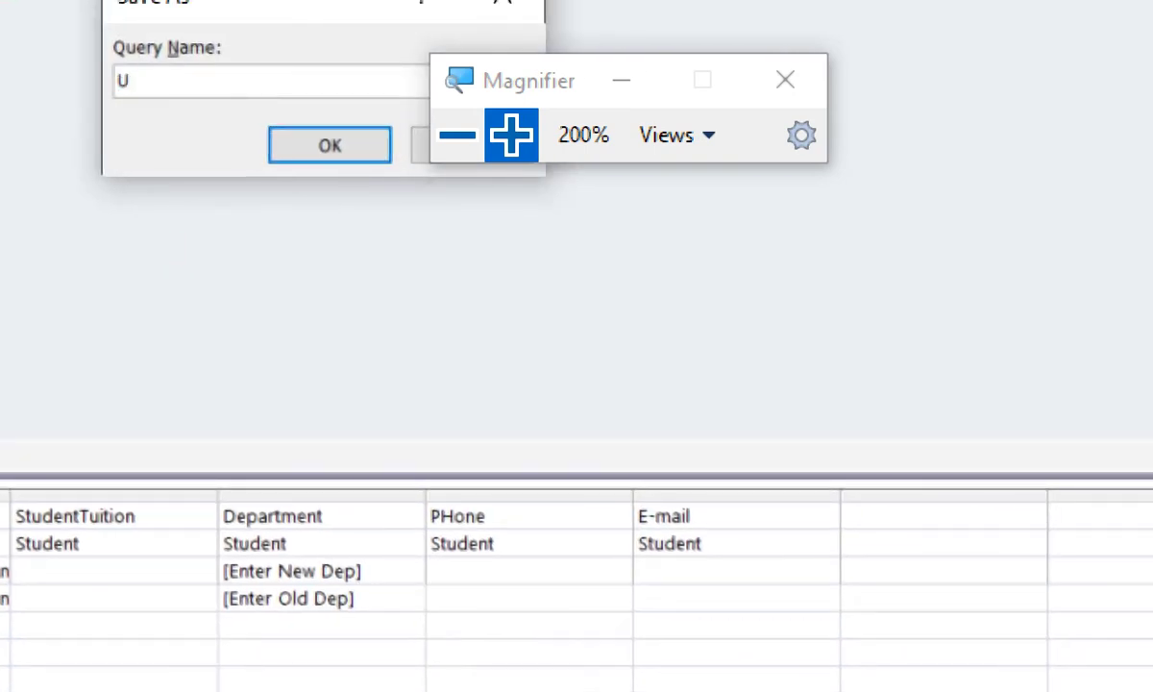
{"action": "type", "text": "pdate the name and Depa"}
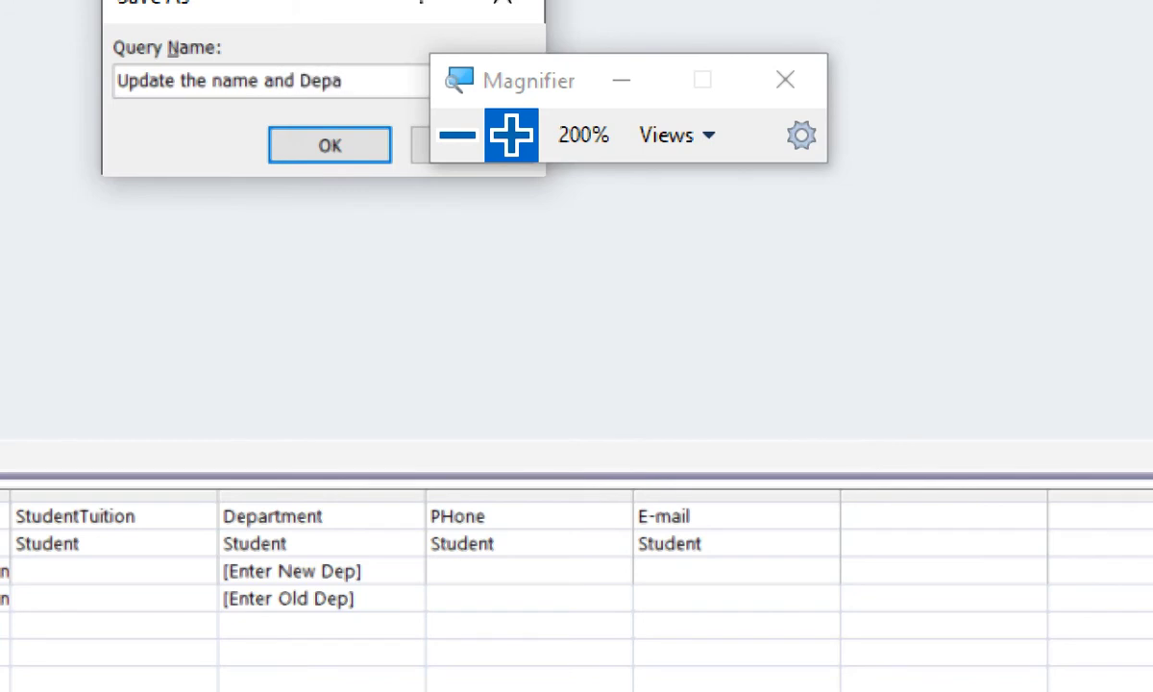
{"action": "type", "text": "rtment"}
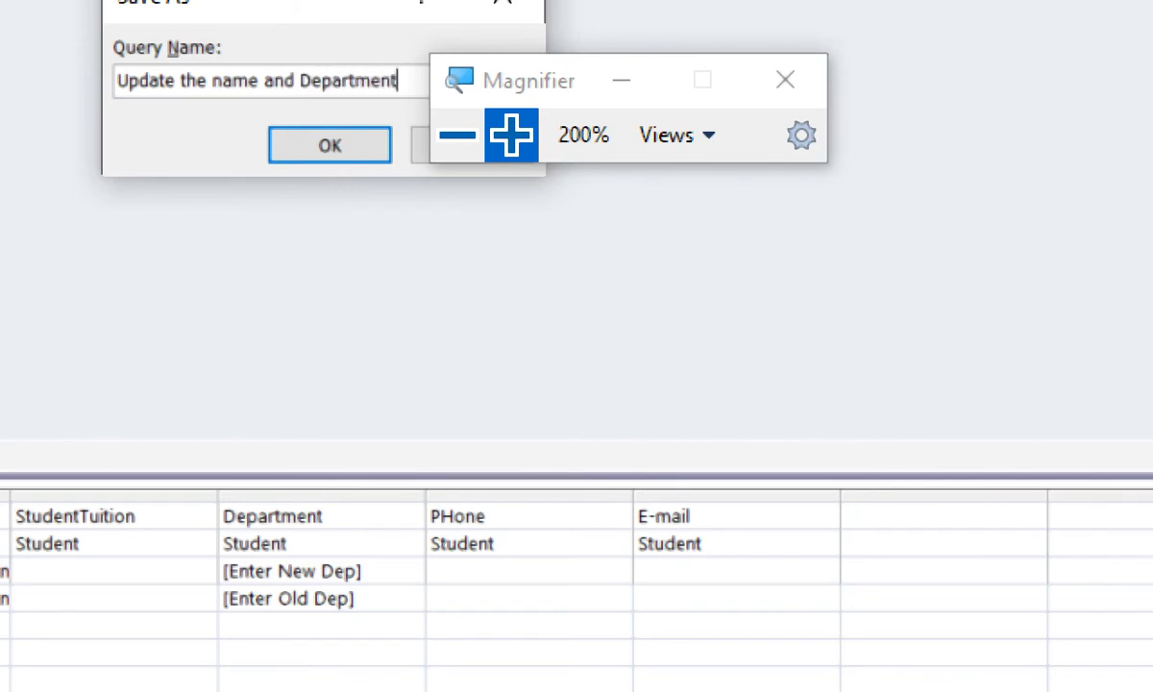
{"action": "key", "text": "Return"}
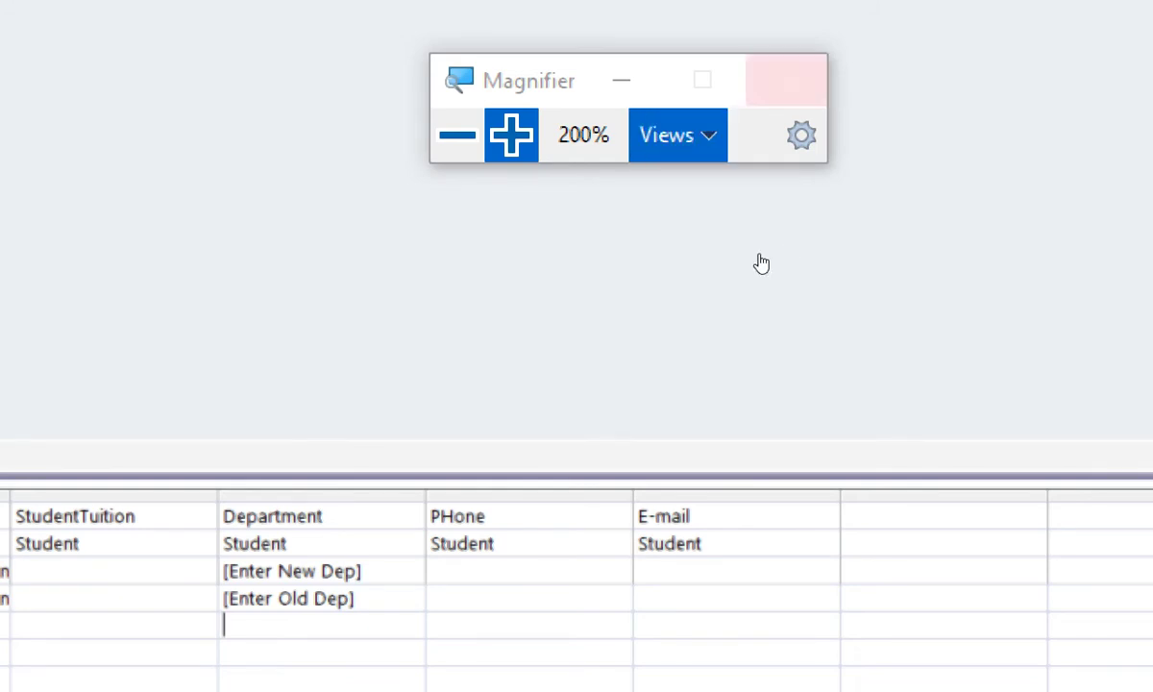
{"action": "left_click", "coordinate": [653, 260]}
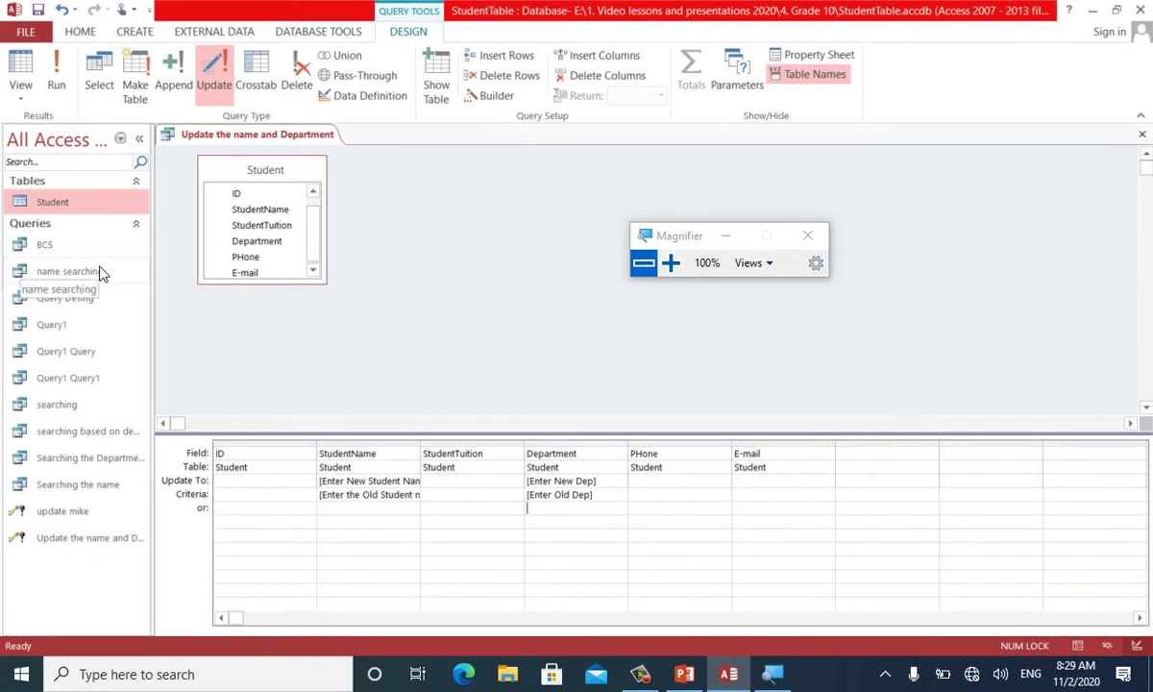
Run 'Update the name and Department', entering the new student name and MBA as new department
{"action": "key", "text": "ctrl+w"}
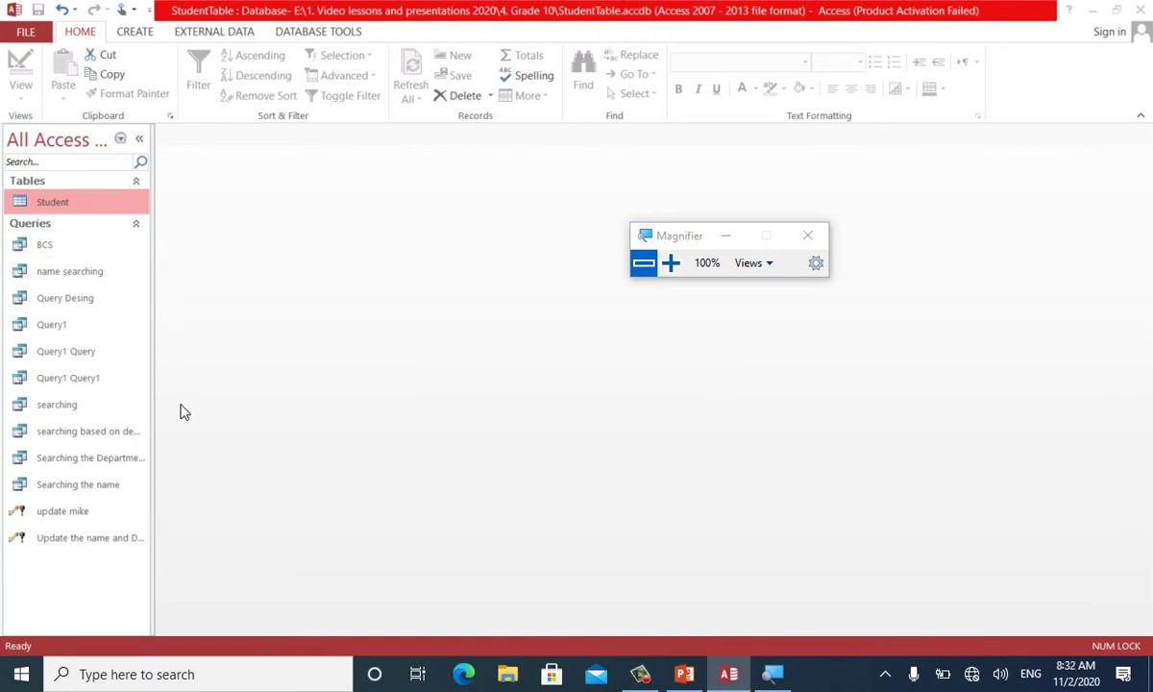
{"action": "double_click", "coordinate": [85, 539]}
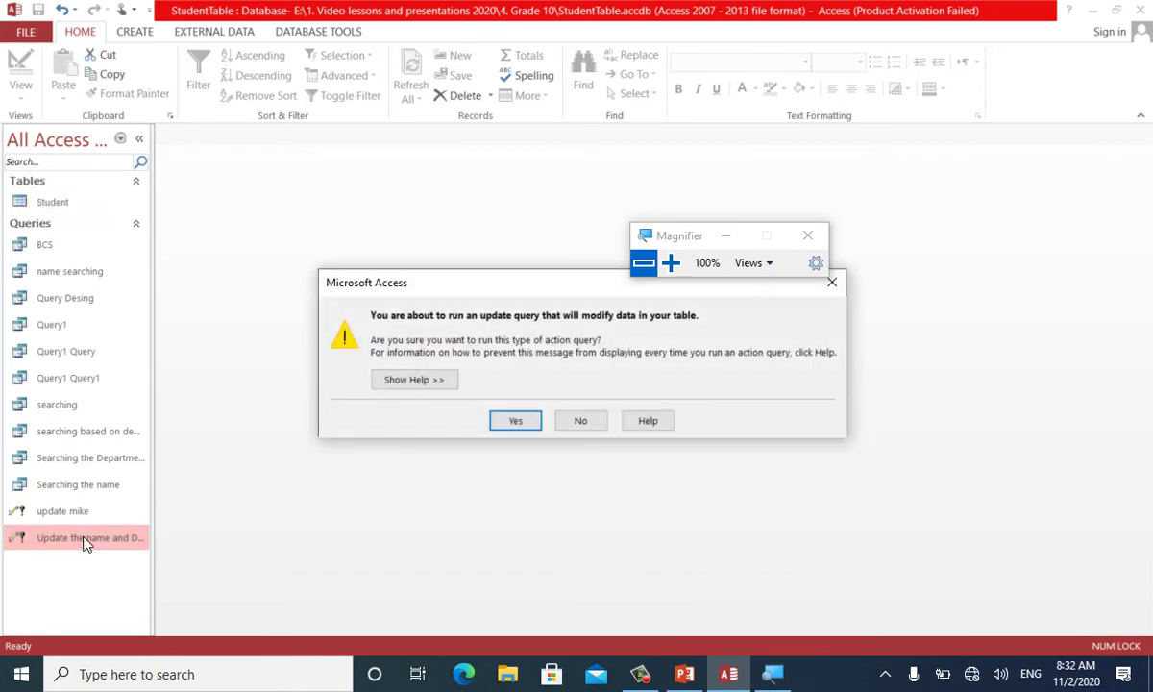
{"action": "key", "text": "Return"}
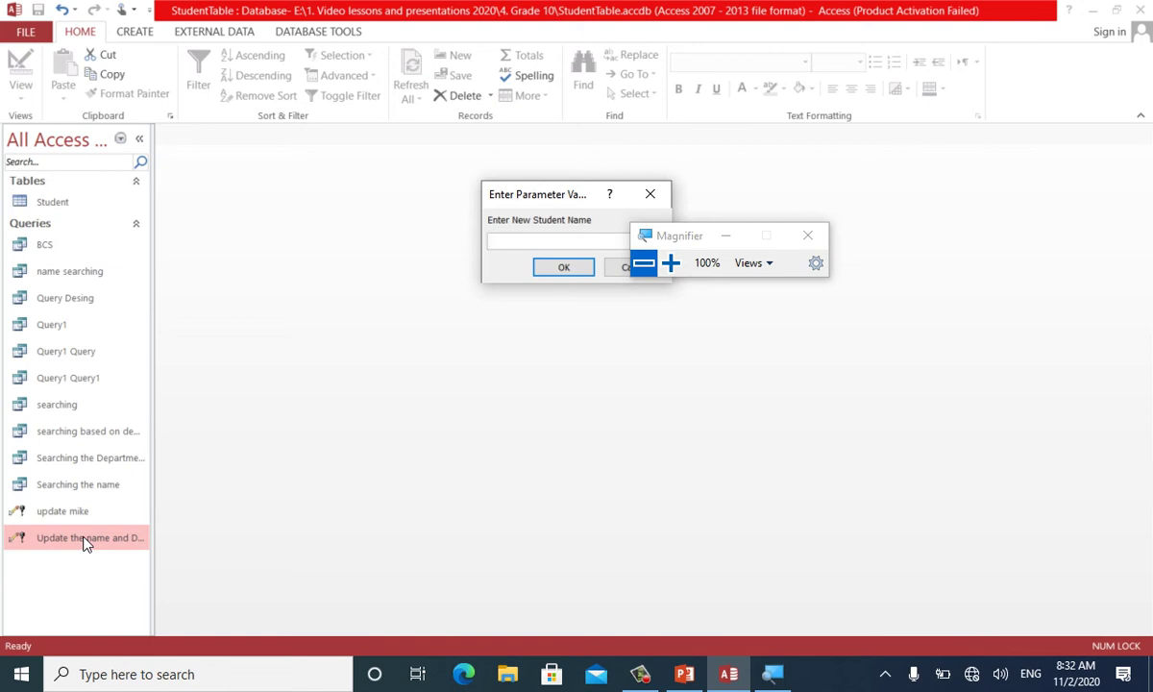
{"action": "key", "text": "Return"}
{"action": "type", "text": "MBA"}
{"action": "key", "text": "Return"}
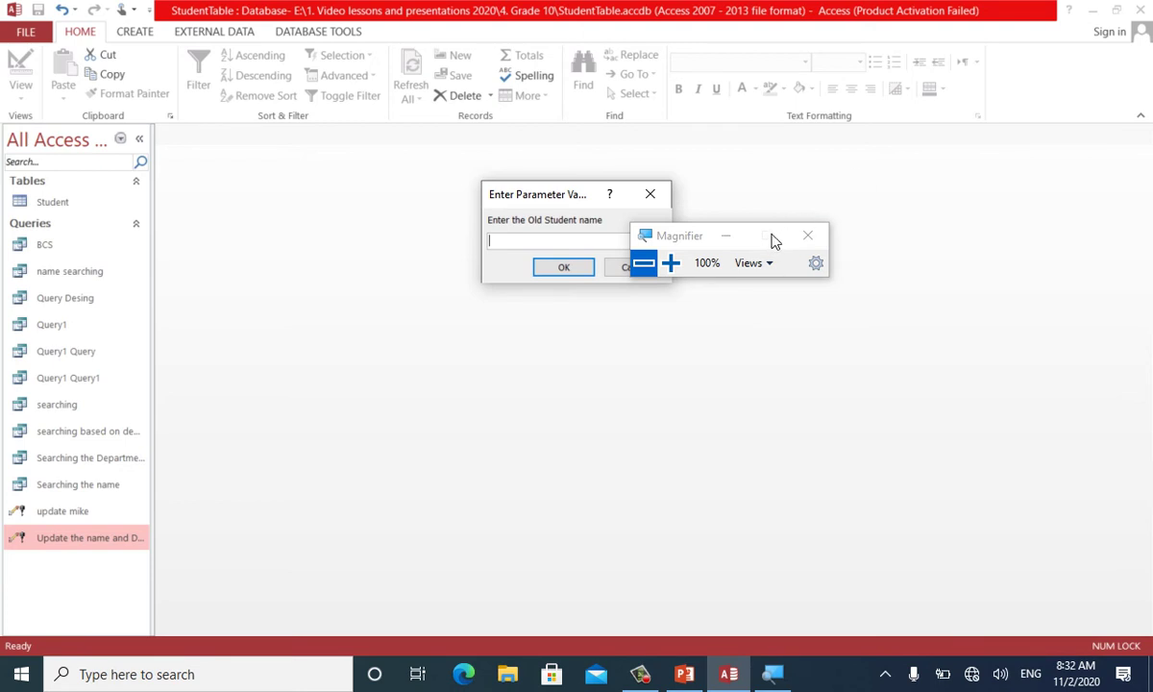
Enter the old student name and BBA as old department, then approve the 1-row update
{"action": "left_click", "coordinate": [726, 236]}
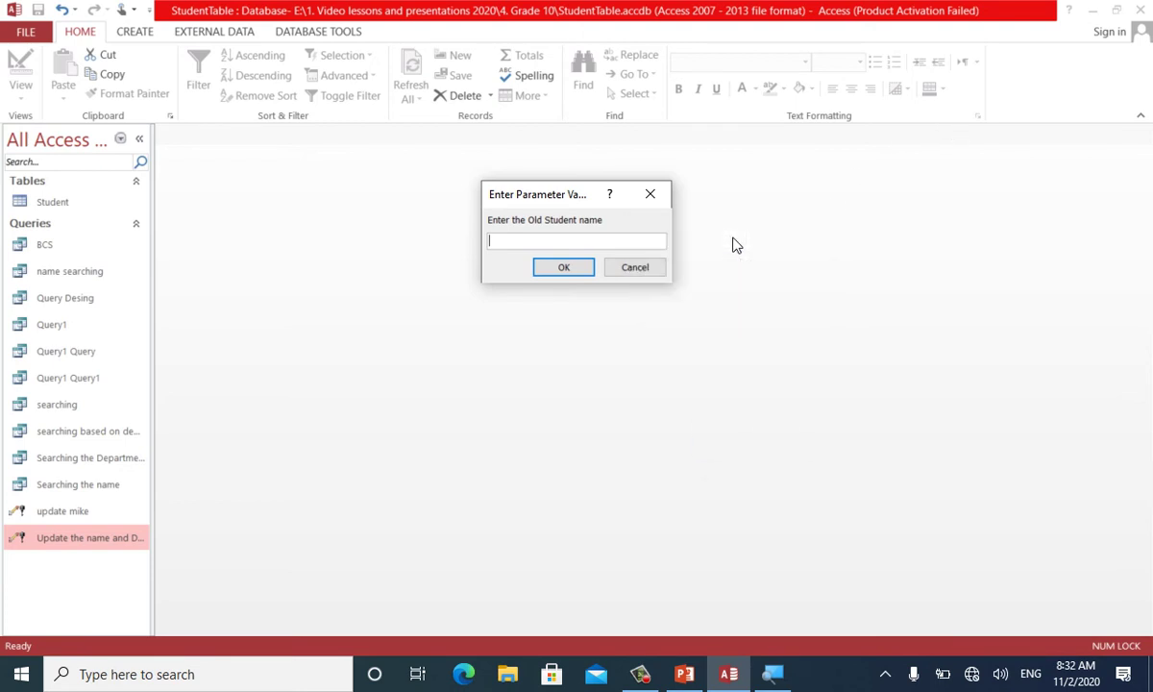
{"action": "type", "text": "waris"}
{"action": "key", "text": "Return"}
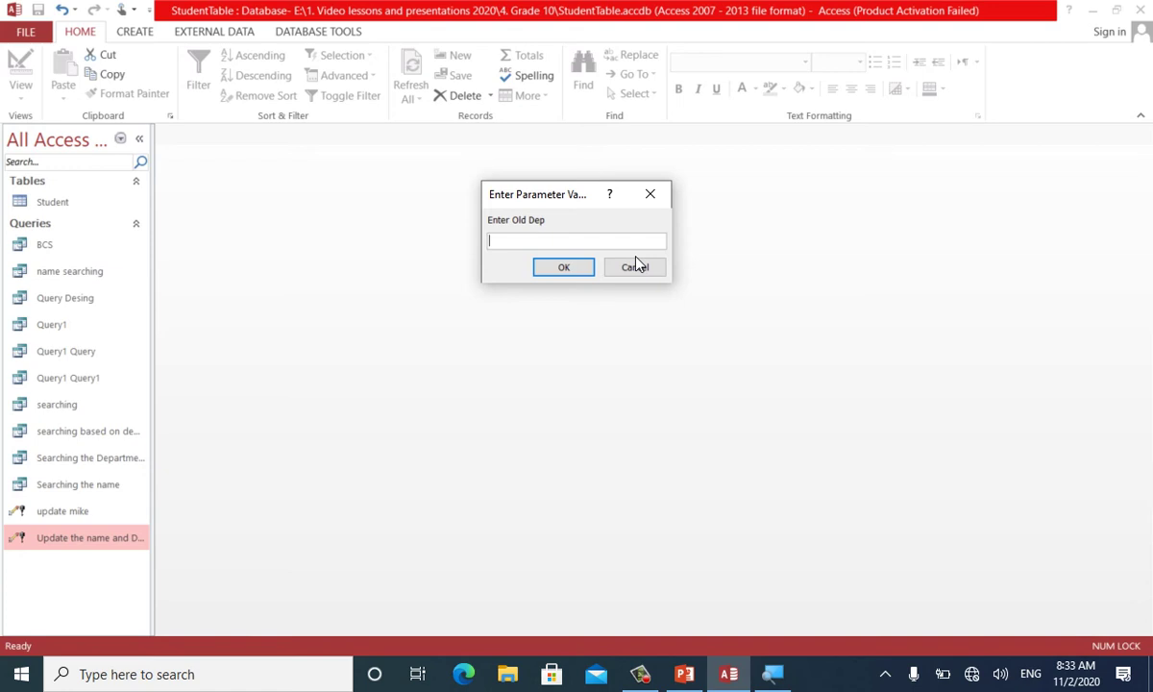
{"action": "type", "text": "BBA"}
{"action": "key", "text": "Return"}
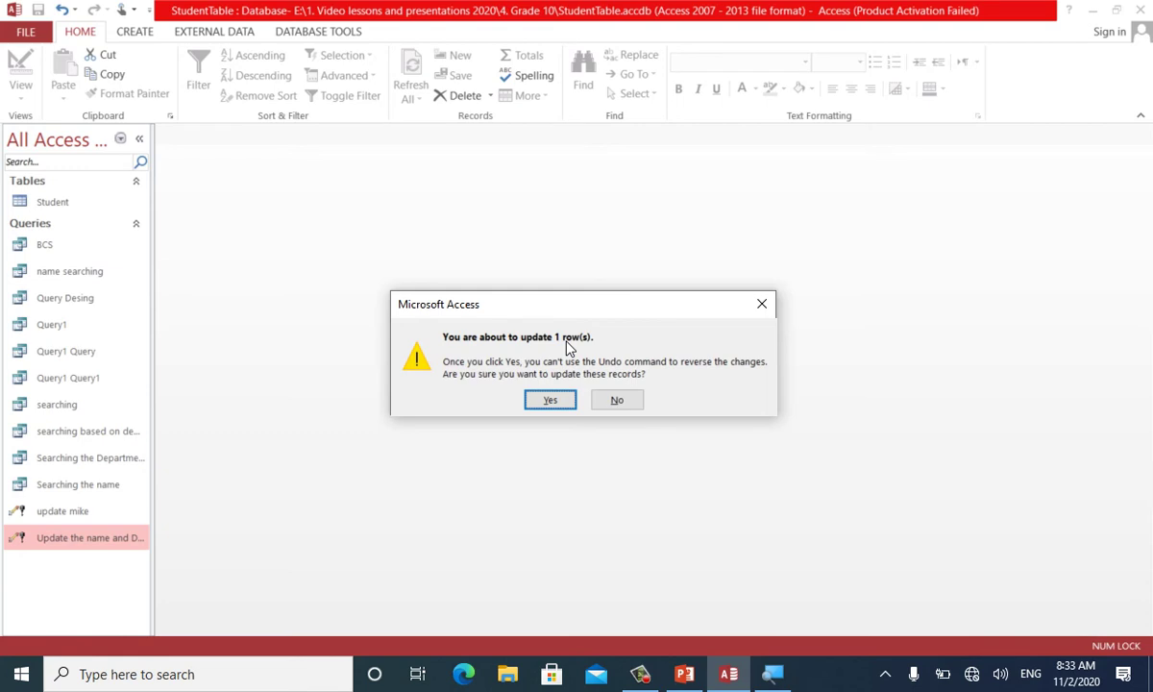
{"action": "left_click", "coordinate": [549, 400]}
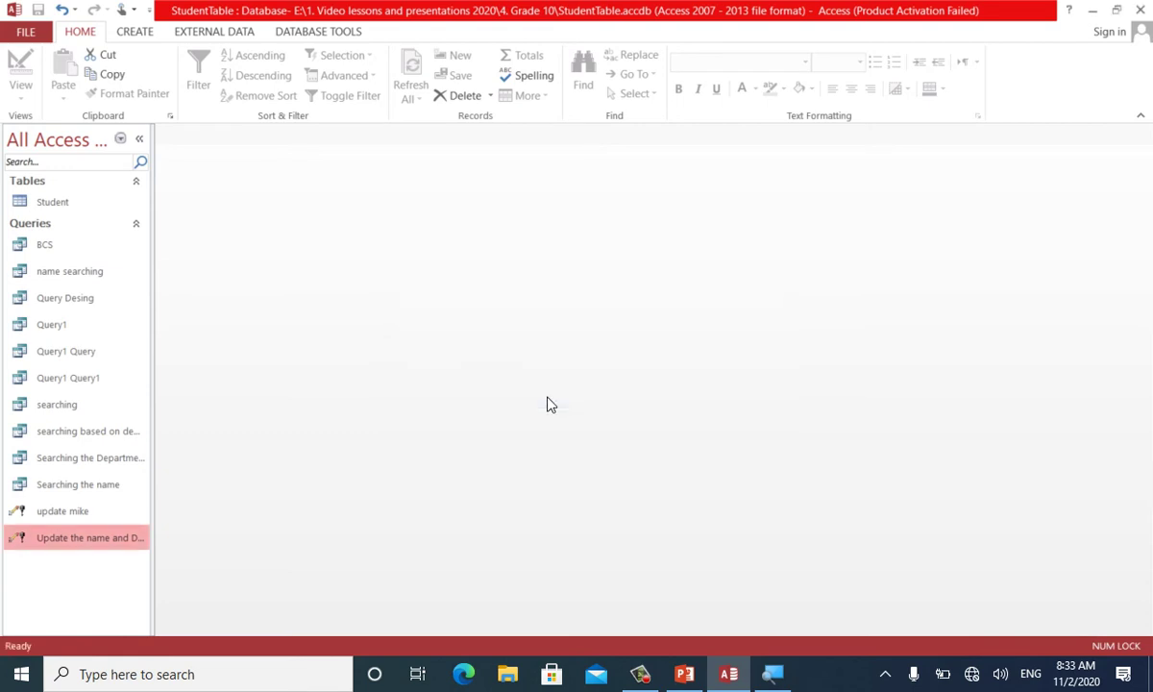
{"action": "double_click", "coordinate": [110, 208]}
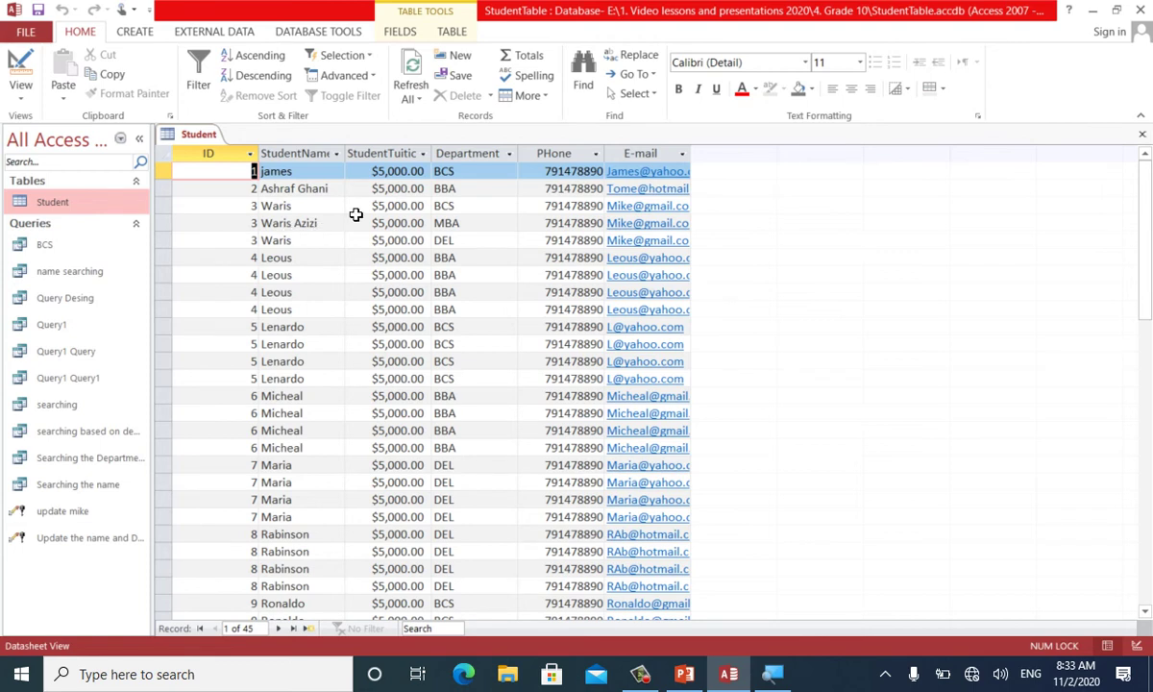
{"action": "key", "text": "ctrl+w"}
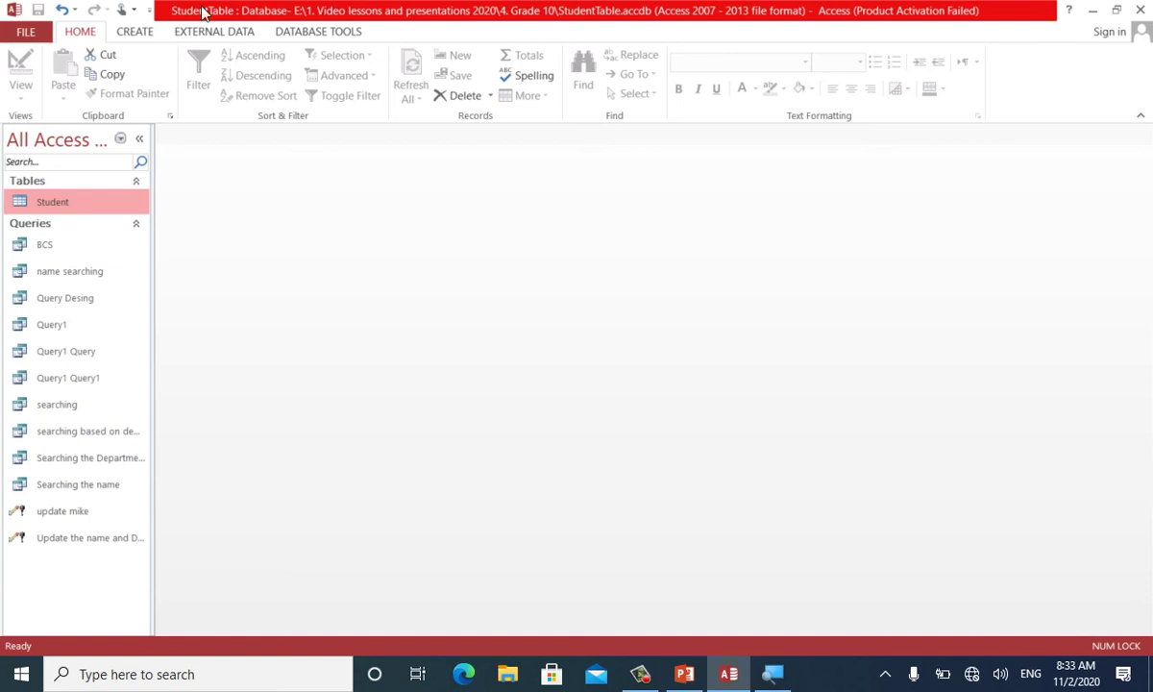
{"action": "left_click", "coordinate": [131, 28]}
Start a new query design with all Student table fields placed in the grid
{"action": "left_click", "coordinate": [256, 82]}
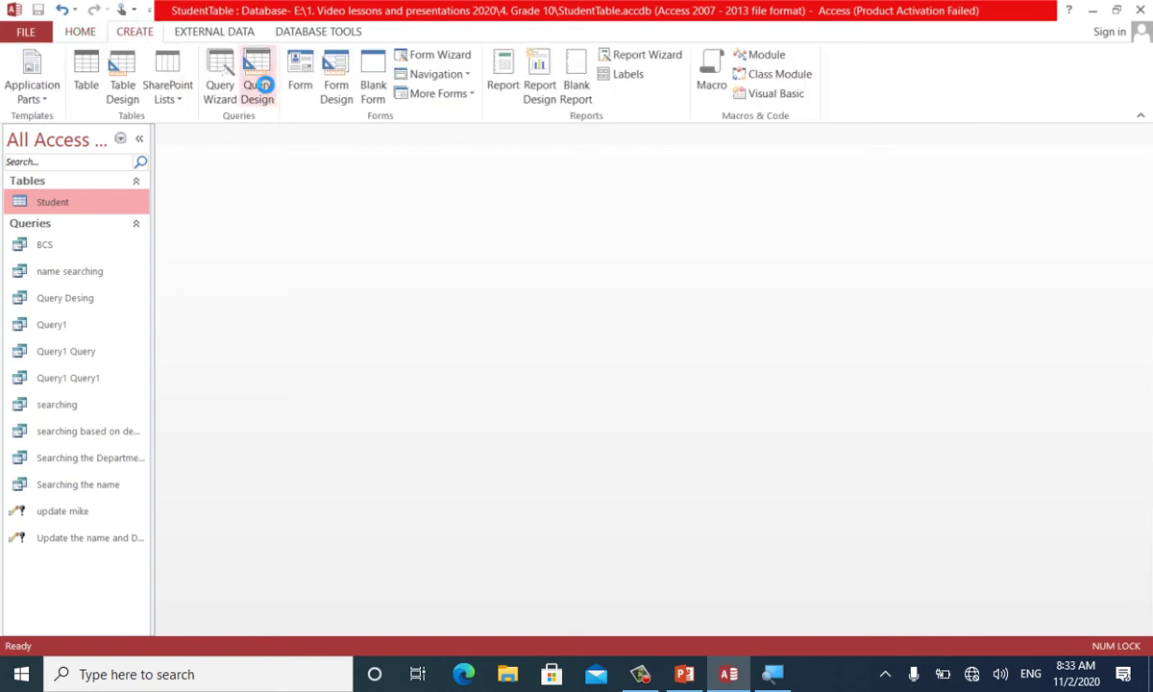
{"action": "left_click_drag", "start_coordinate": [535, 352], "coordinate": [489, 235]}
{"action": "left_click", "coordinate": [558, 515]}
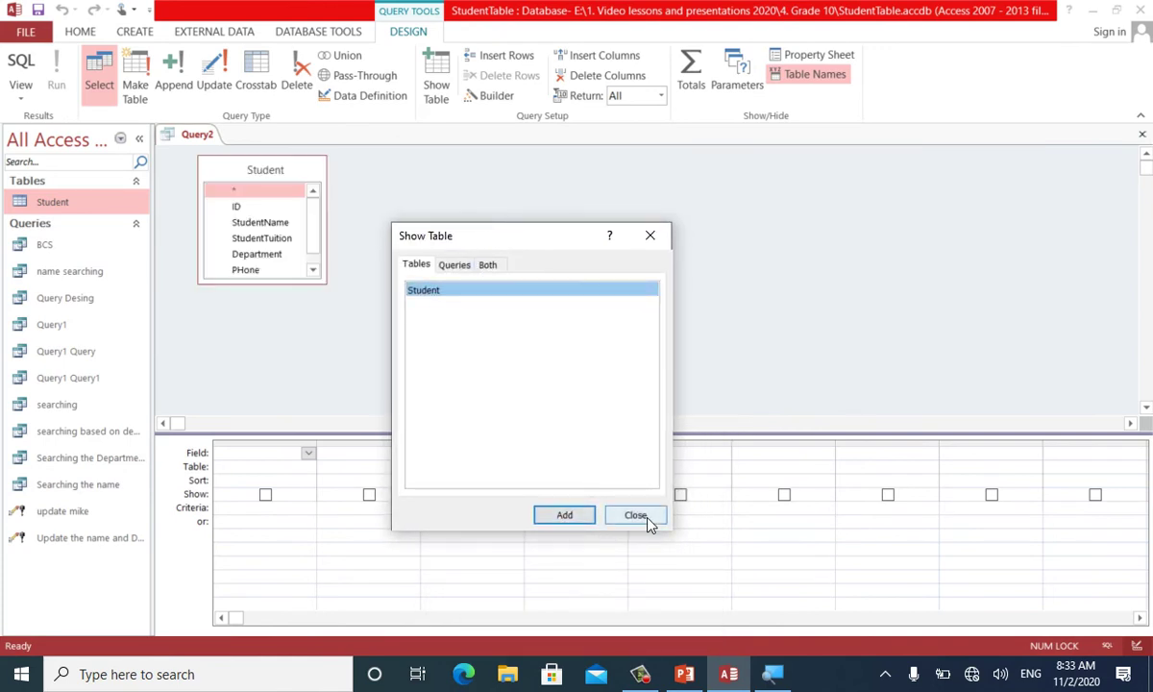
{"action": "left_click", "coordinate": [636, 515]}
{"action": "double_click", "coordinate": [265, 172]}
{"action": "left_click_drag", "start_coordinate": [266, 173], "coordinate": [256, 455]}
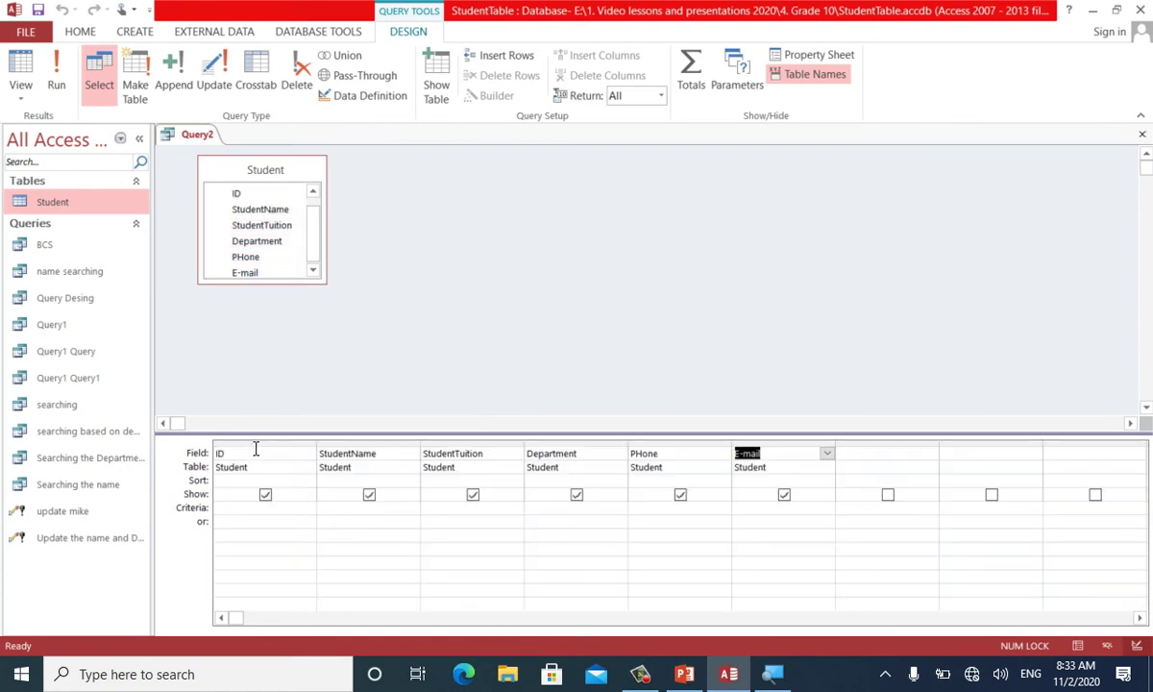
Make it a delete query with bracketed prompts for student name and department, then save it
{"action": "left_click", "coordinate": [295, 86]}
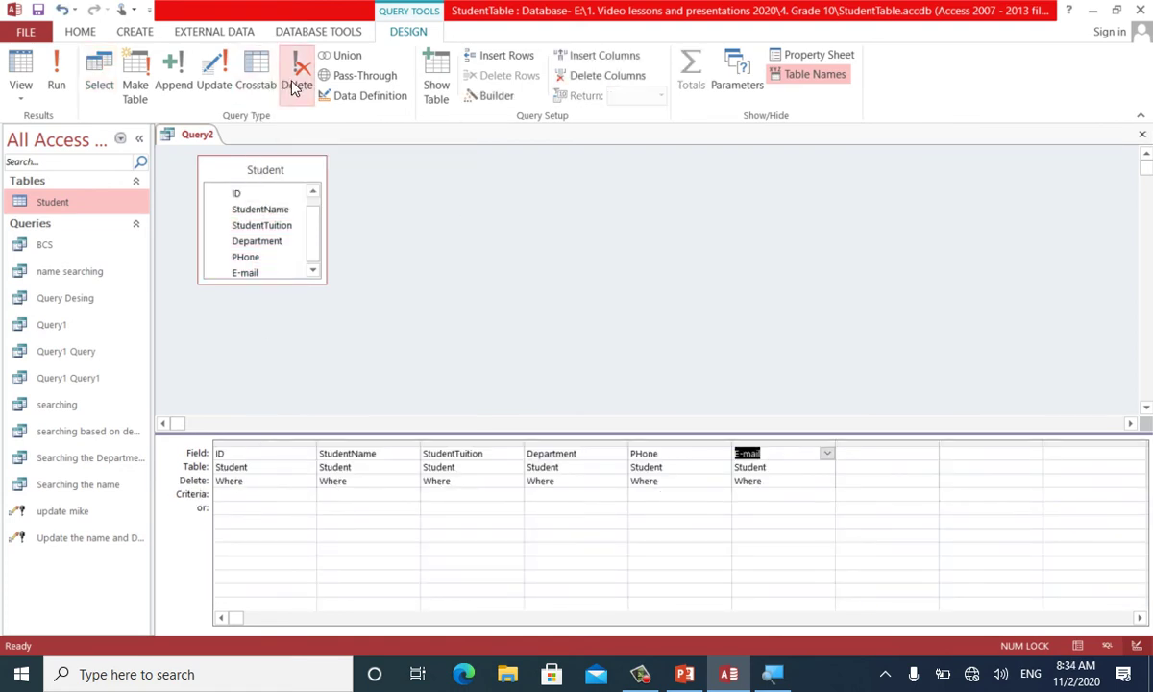
{"action": "left_click", "coordinate": [373, 492]}
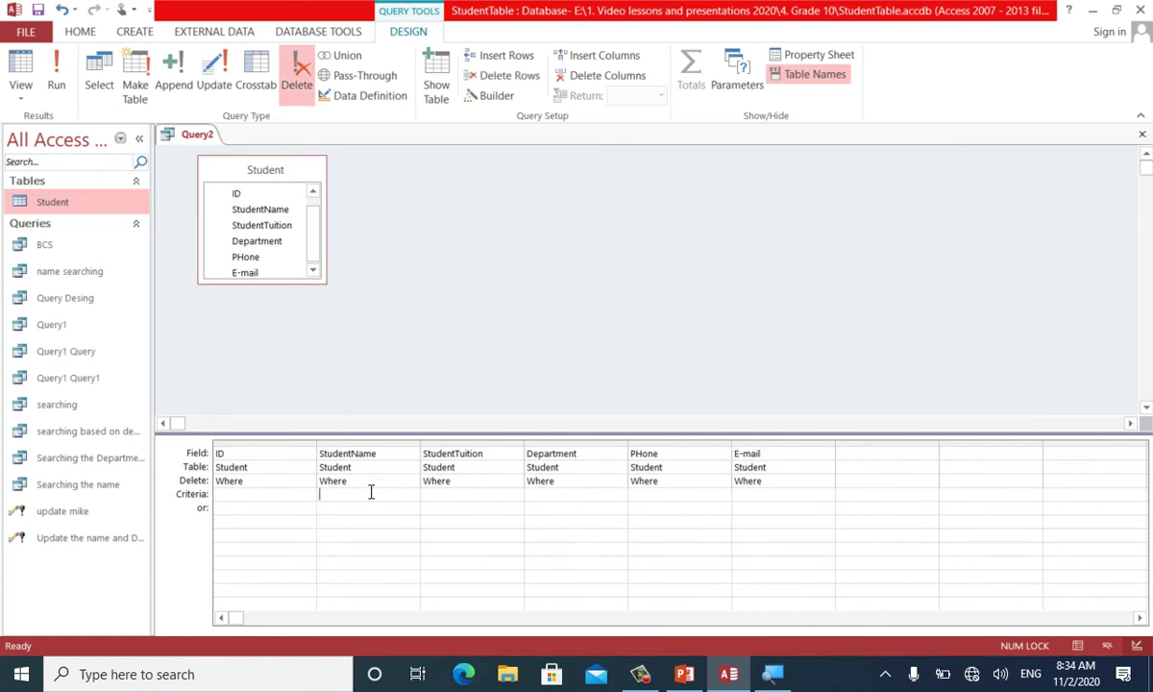
{"action": "type", "text": "[Enter the student"}
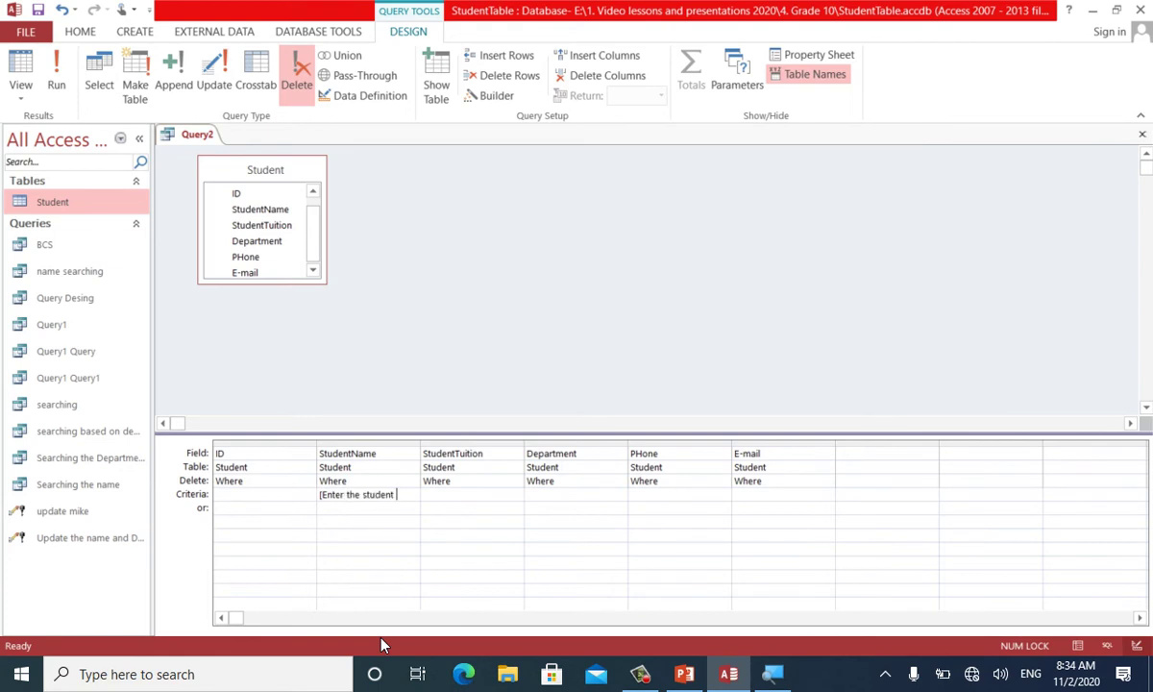
{"action": "type", "text": " Name"}
{"action": "key", "text": "Tab"}
{"action": "key", "text": "Tab"}
{"action": "type", "text": "[Ente the"}
{"action": "key", "text": "BackSpace"}
{"action": "key", "text": "BackSpace"}
{"action": "key", "text": "BackSpace"}
{"action": "key", "text": "BackSpace"}
{"action": "type", "text": "r the Departmentn Name]"}
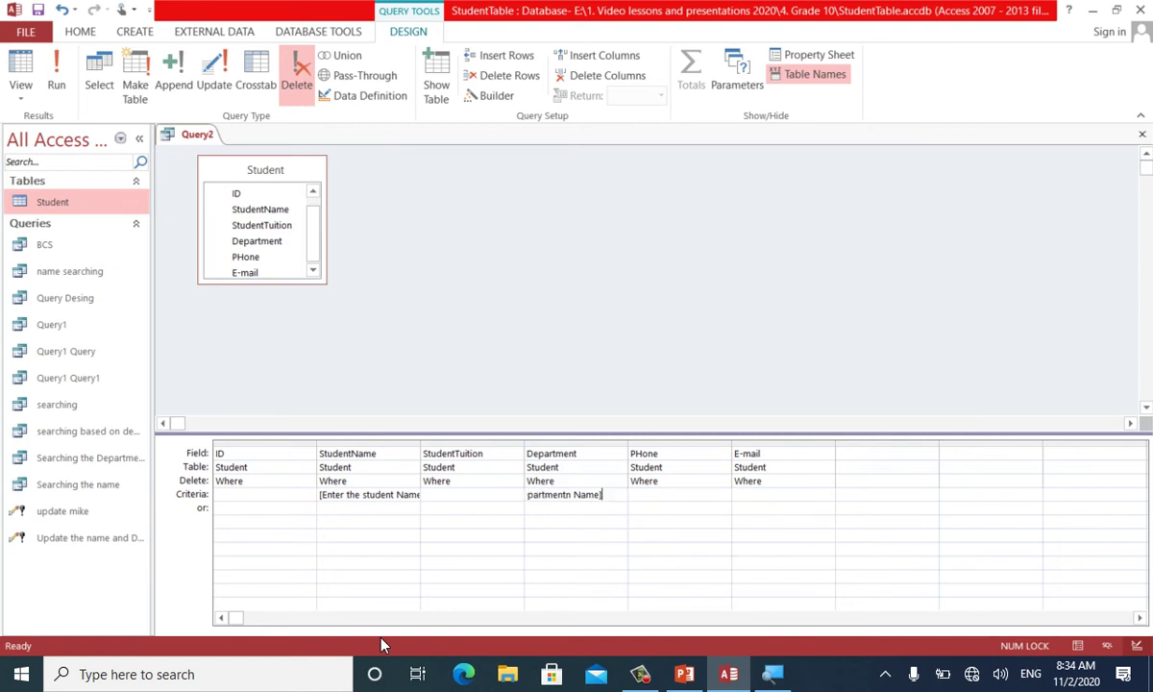
{"action": "key", "text": "Tab"}
{"action": "key", "text": "ctrl+s"}
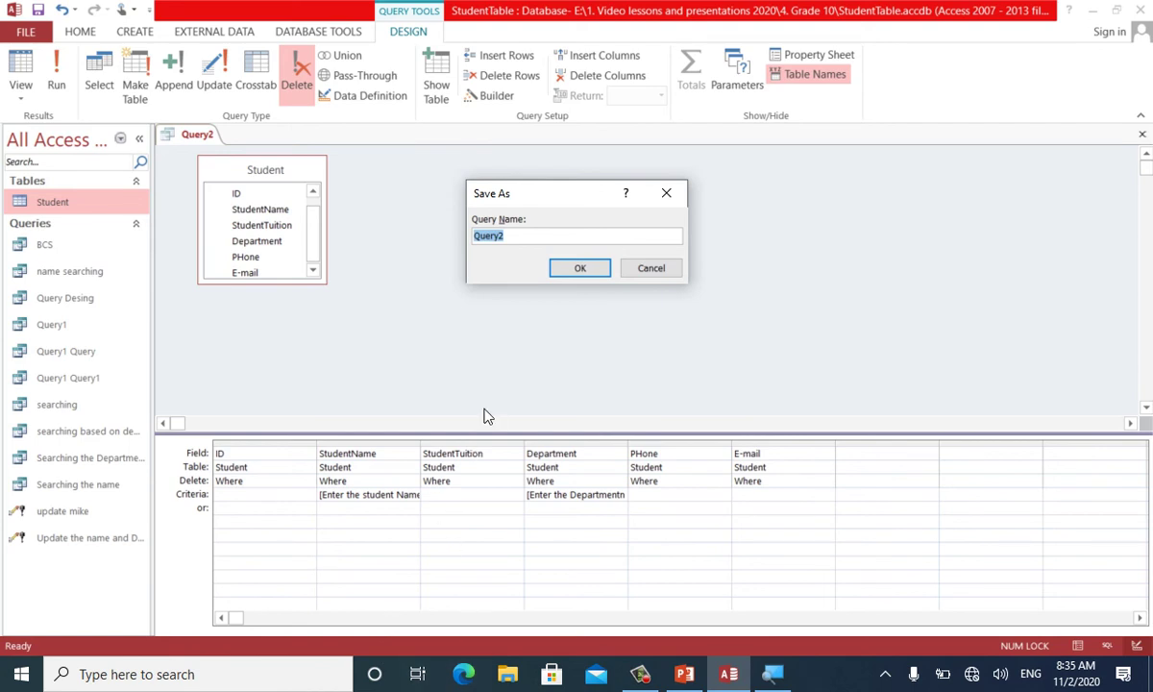
Name the delete query 'Delete the Student' and close its design
{"action": "type", "text": "Delete the Student"}
{"action": "key", "text": "Return"}
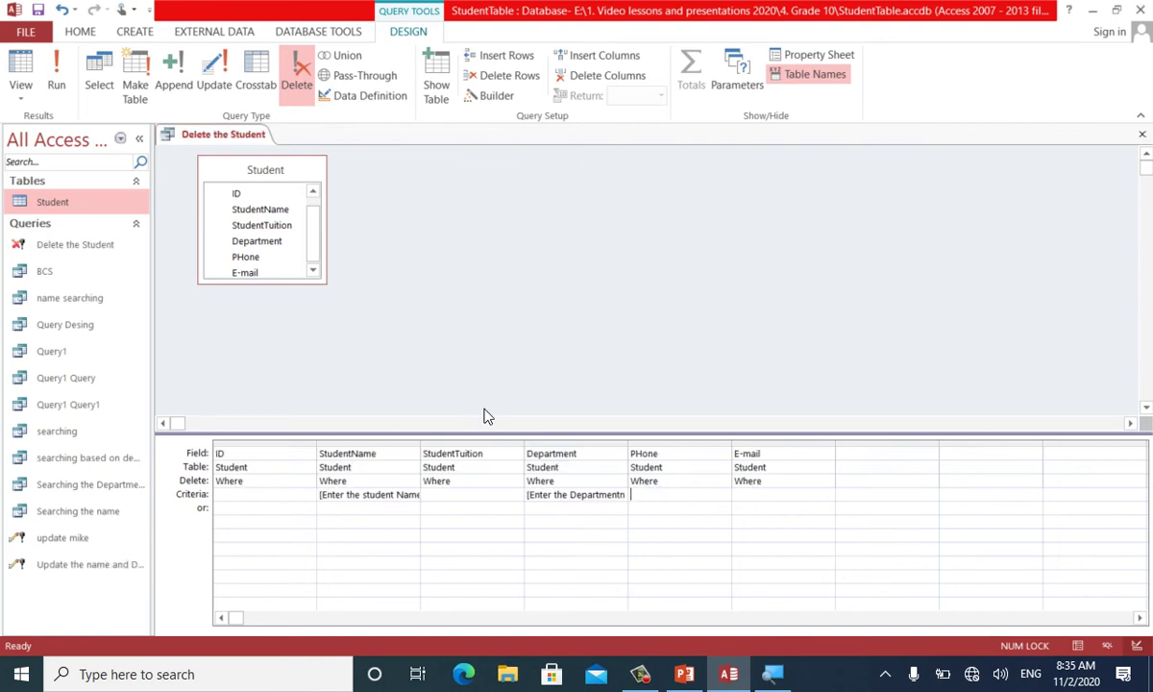
{"action": "key", "text": "ctrl+w"}
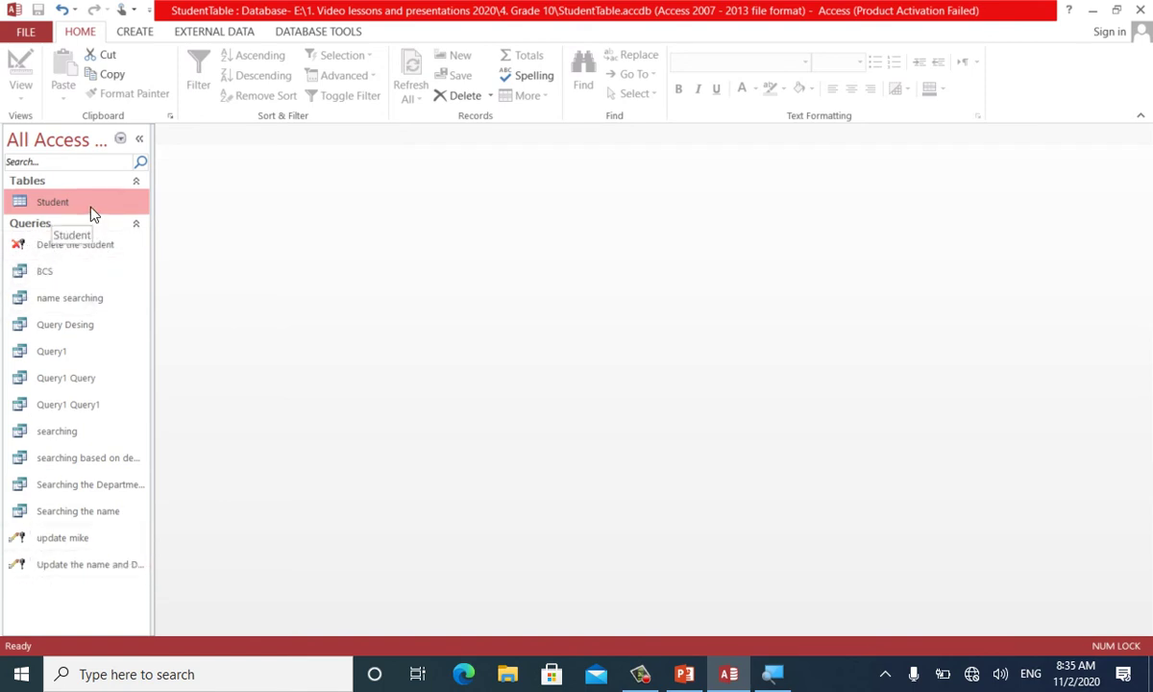
Run the delete query for the student's name and department DEL, confirming the one-row deletion
{"action": "double_click", "coordinate": [67, 252]}
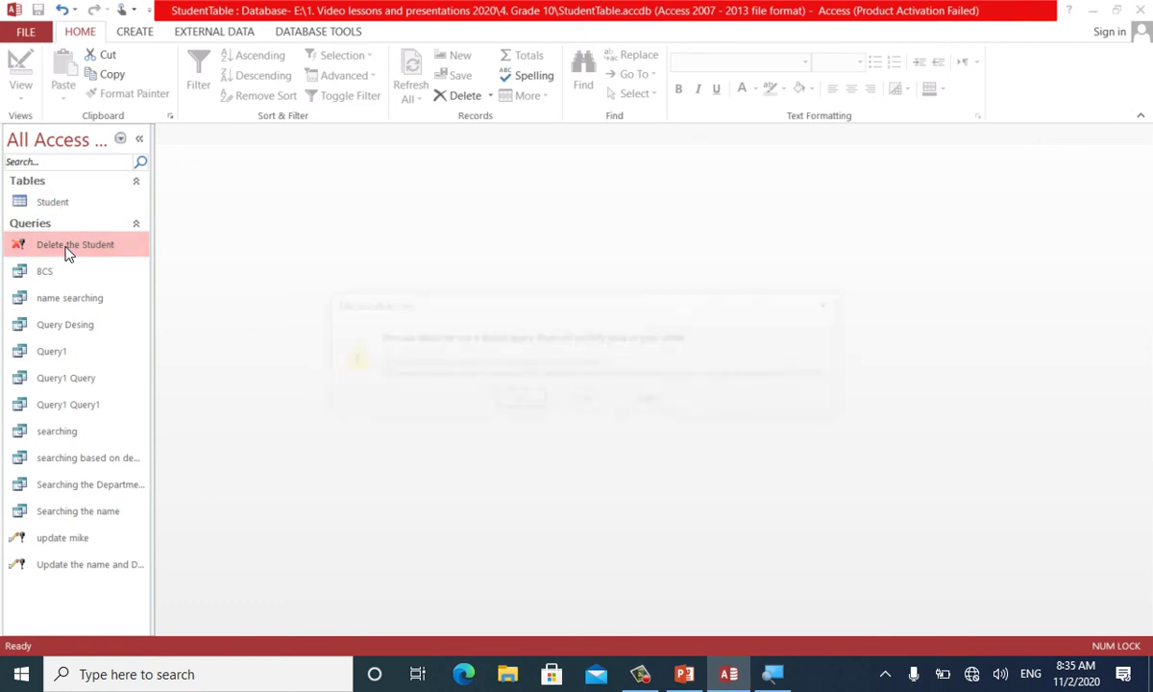
{"action": "key", "text": "Return"}
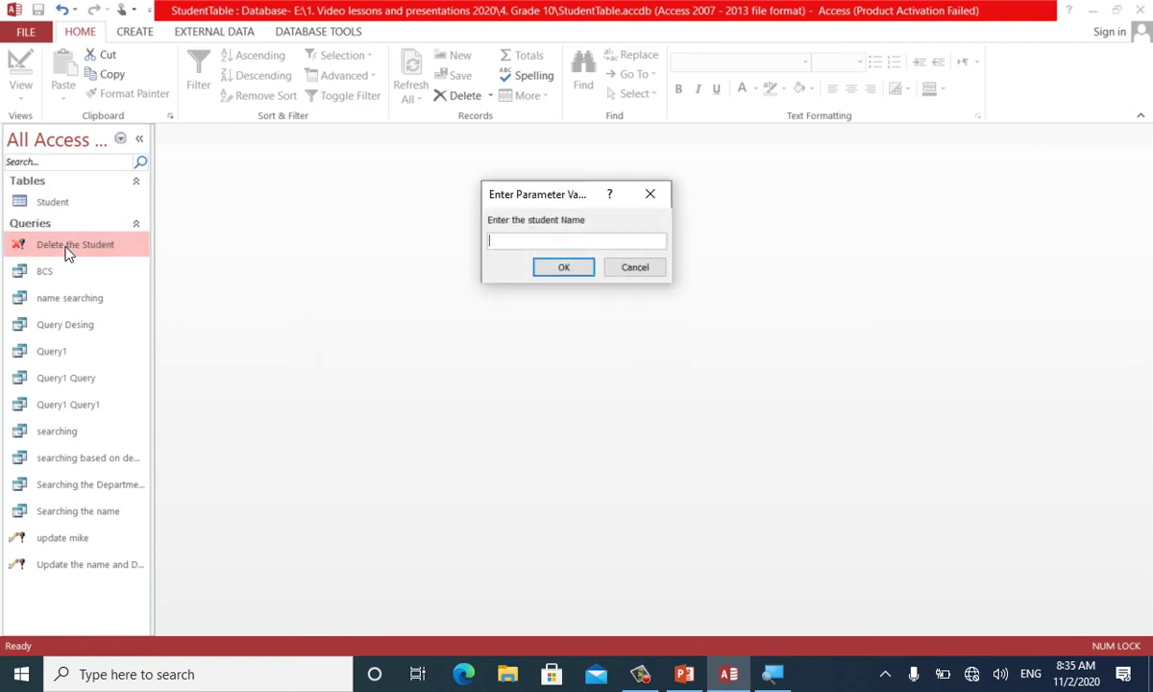
{"action": "type", "text": "waris"}
{"action": "key", "text": "Return"}
{"action": "type", "text": "DEL"}
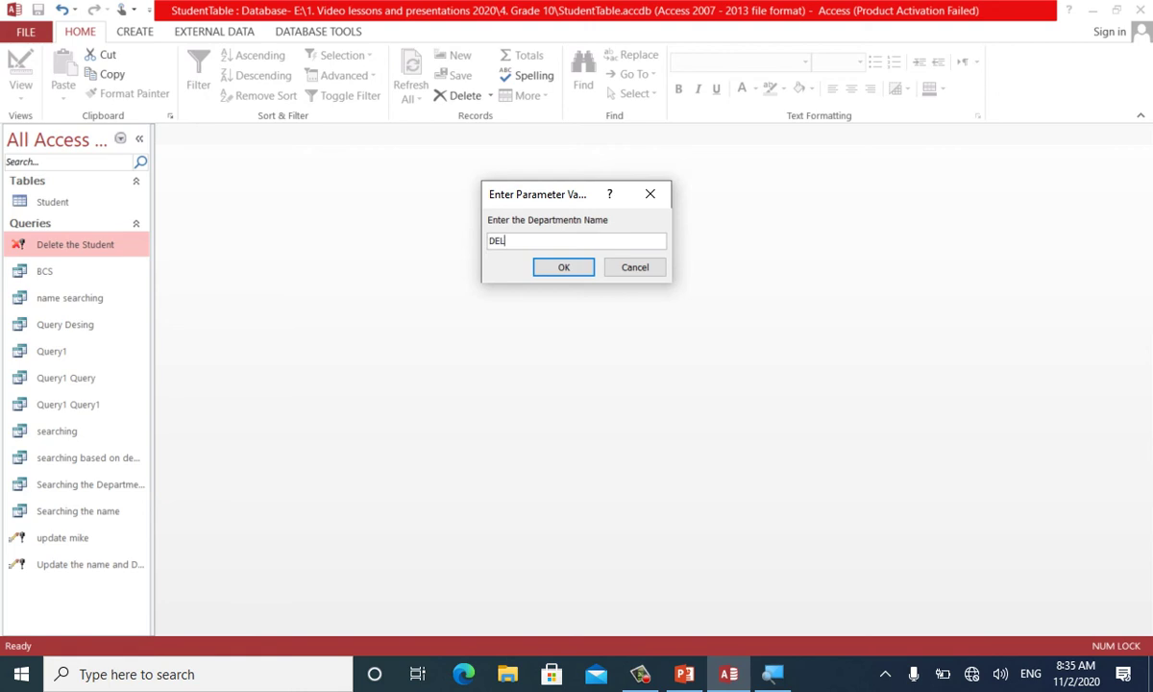
{"action": "key", "text": "Return"}
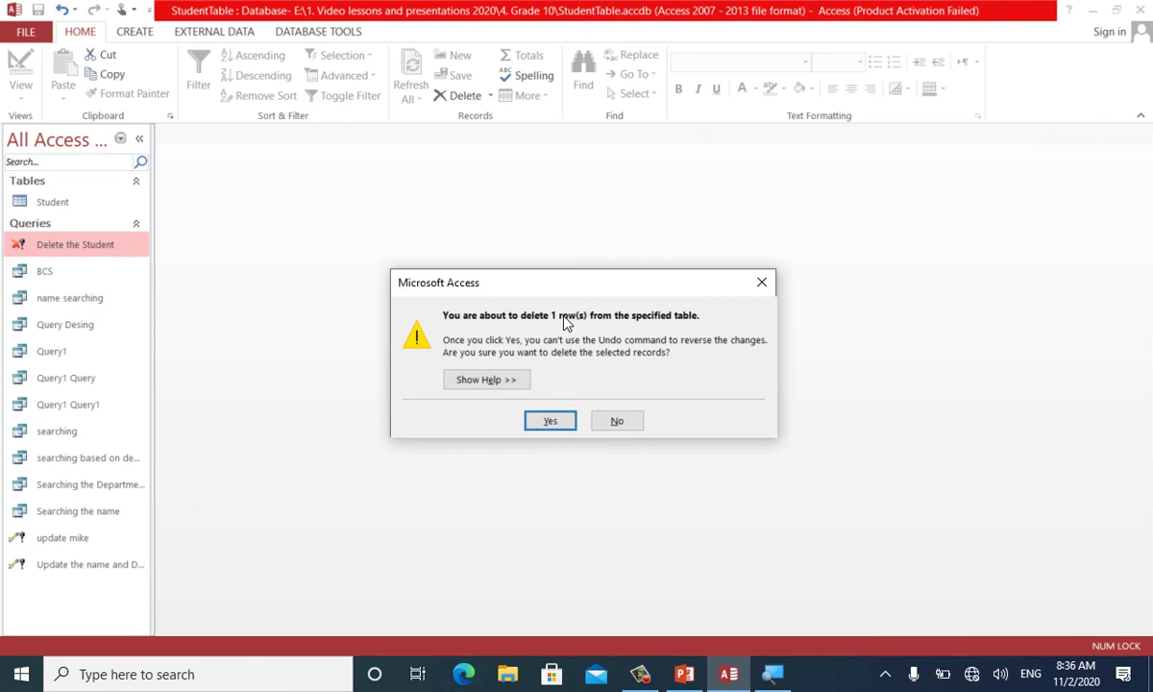
{"action": "key", "text": "Return"}
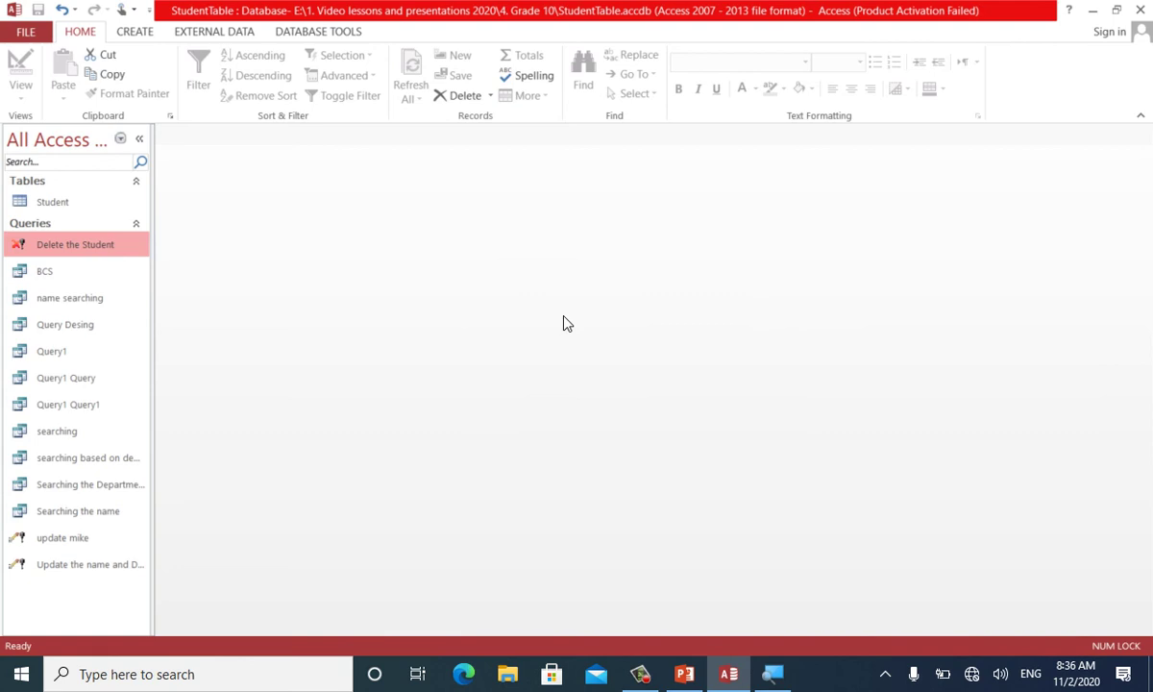
{"action": "double_click", "coordinate": [40, 200]}
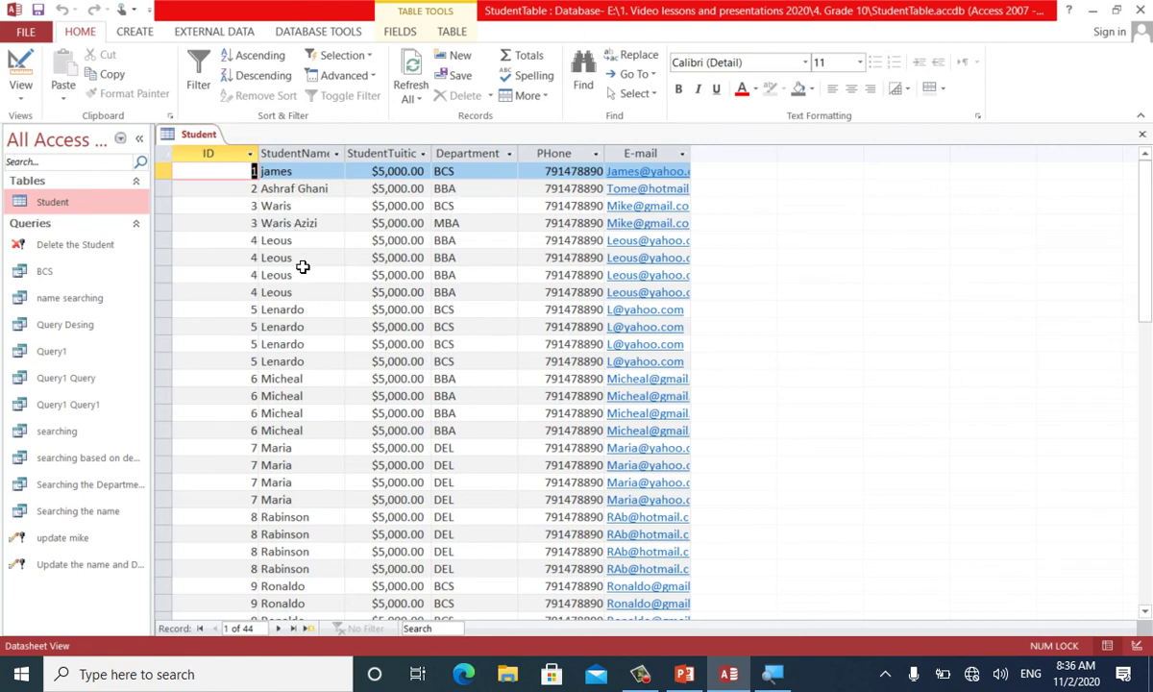
{"action": "key", "text": "ctrl+w"}
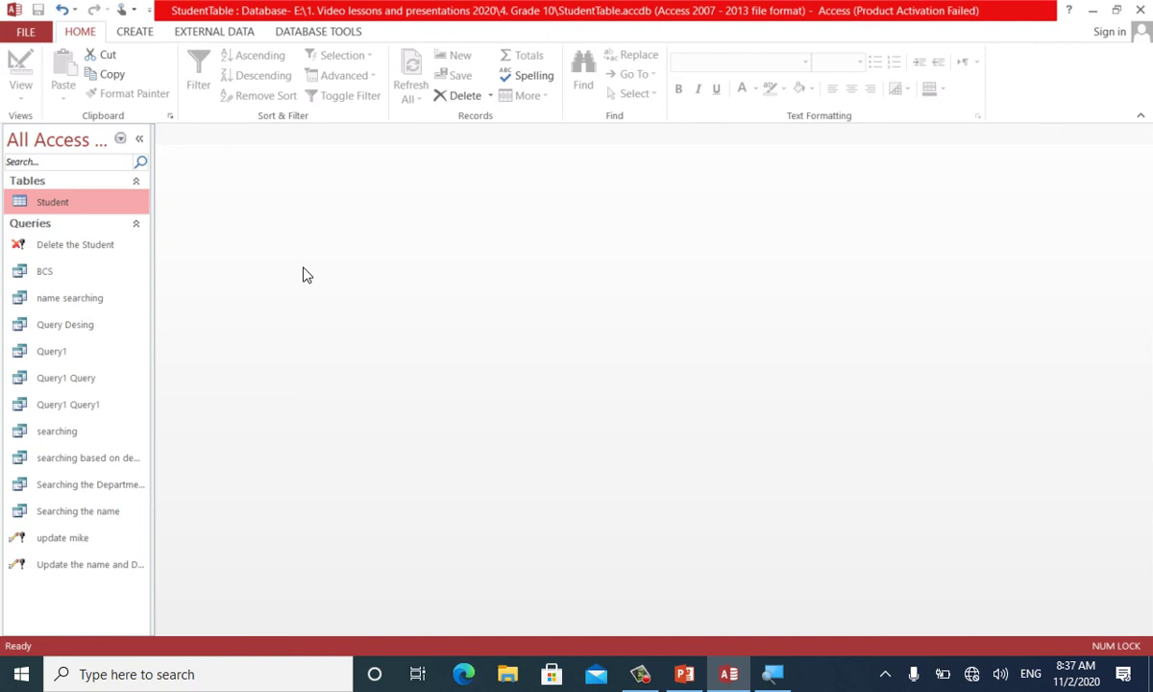
Start a new design-view query with the Student table added and all its fields selected
{"action": "left_click", "coordinate": [135, 31]}
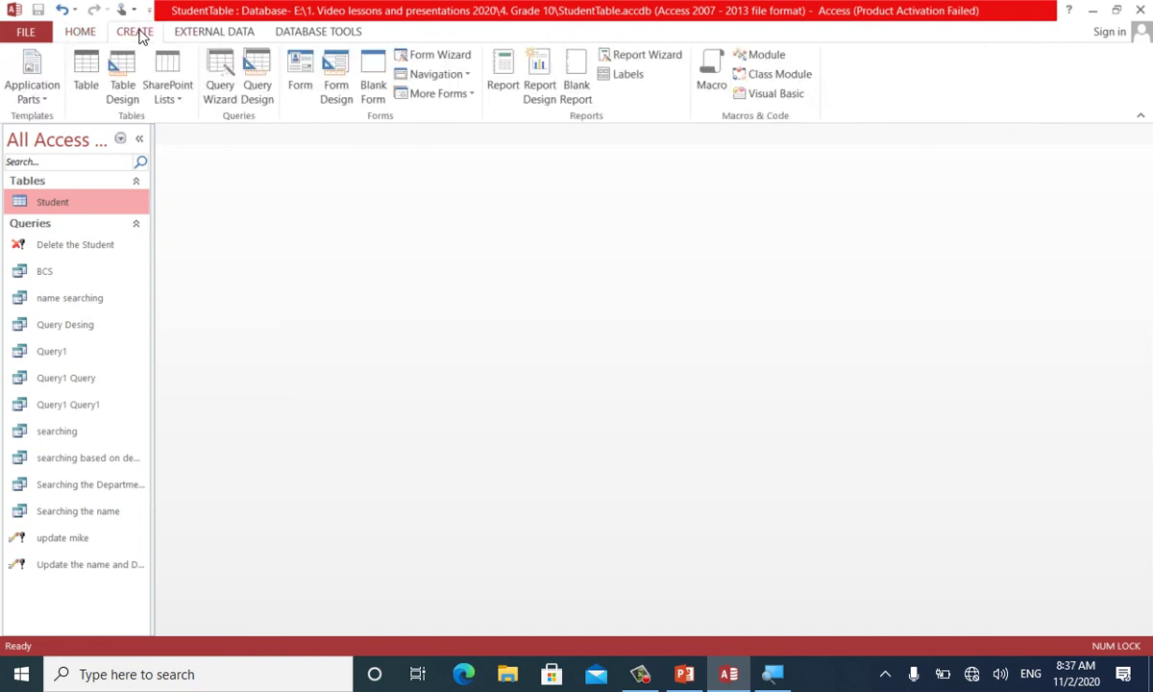
{"action": "left_click", "coordinate": [261, 77]}
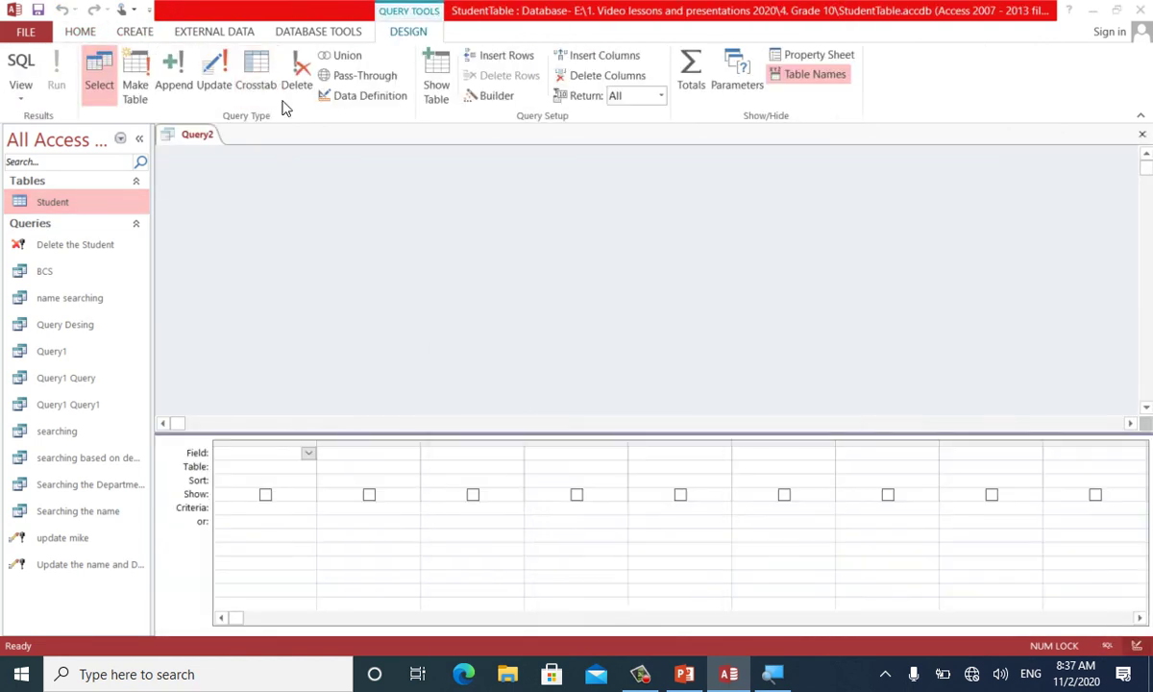
{"action": "left_click_drag", "start_coordinate": [509, 363], "coordinate": [384, 209]}
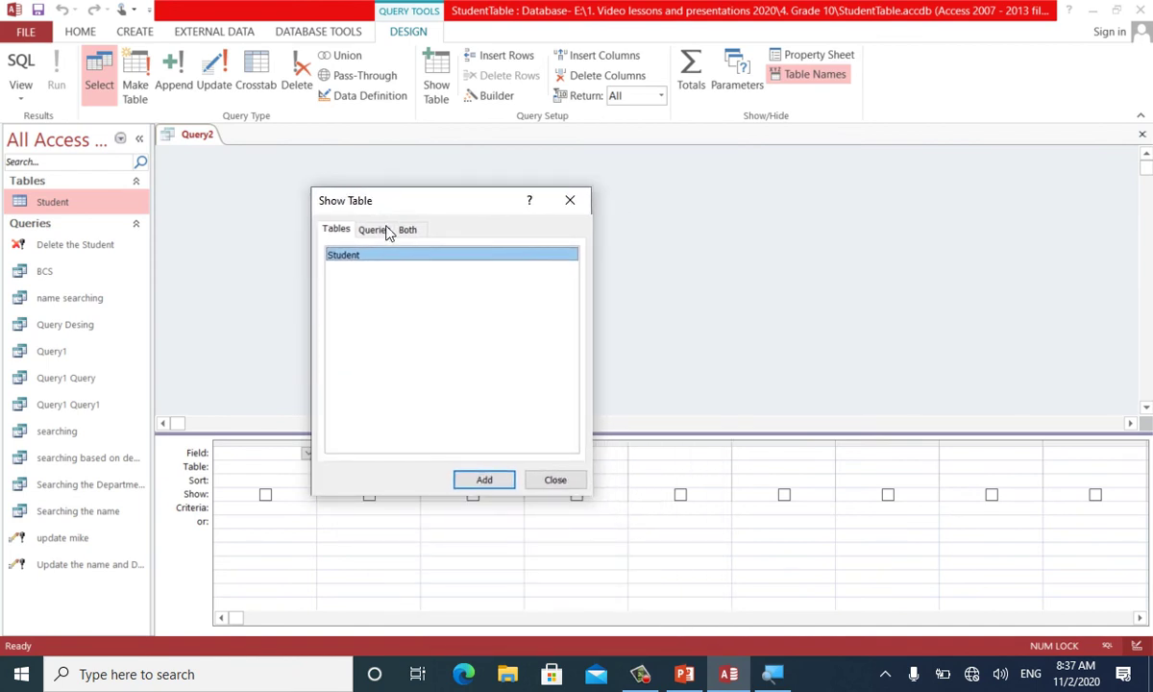
{"action": "left_click", "coordinate": [491, 481]}
{"action": "left_click", "coordinate": [551, 479]}
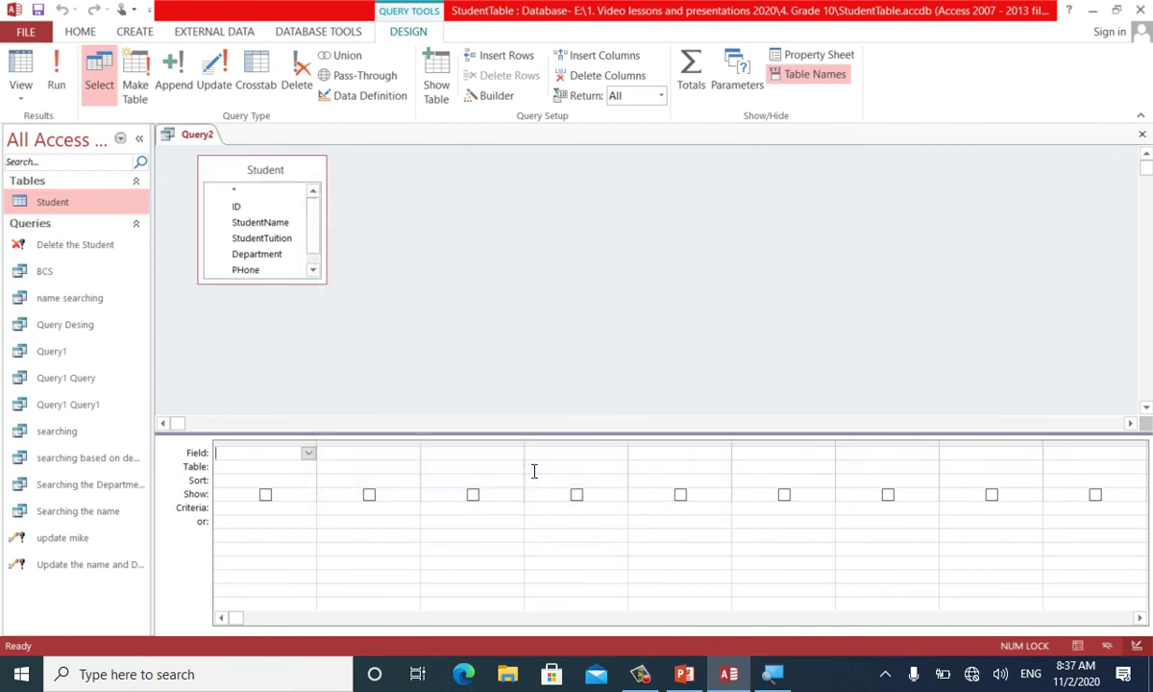
{"action": "double_click", "coordinate": [261, 165]}
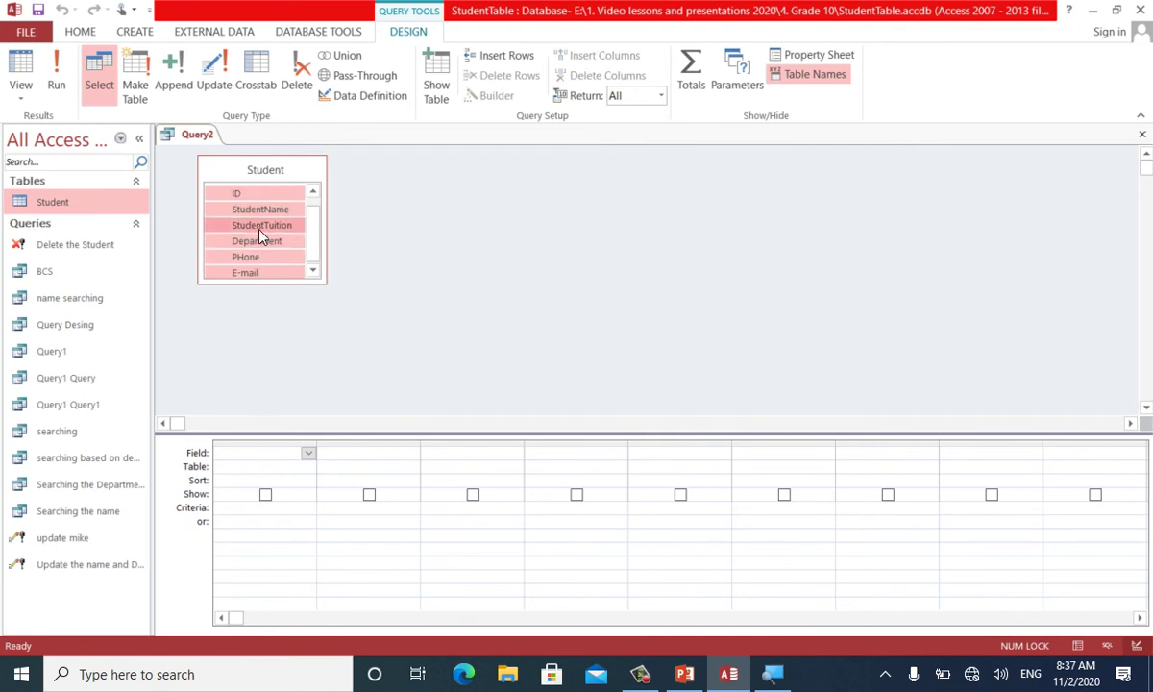
Place all six Student fields in the grid, make it a crosstab query, and magnify the screen to 200%
{"action": "left_click_drag", "start_coordinate": [230, 188], "coordinate": [252, 453]}
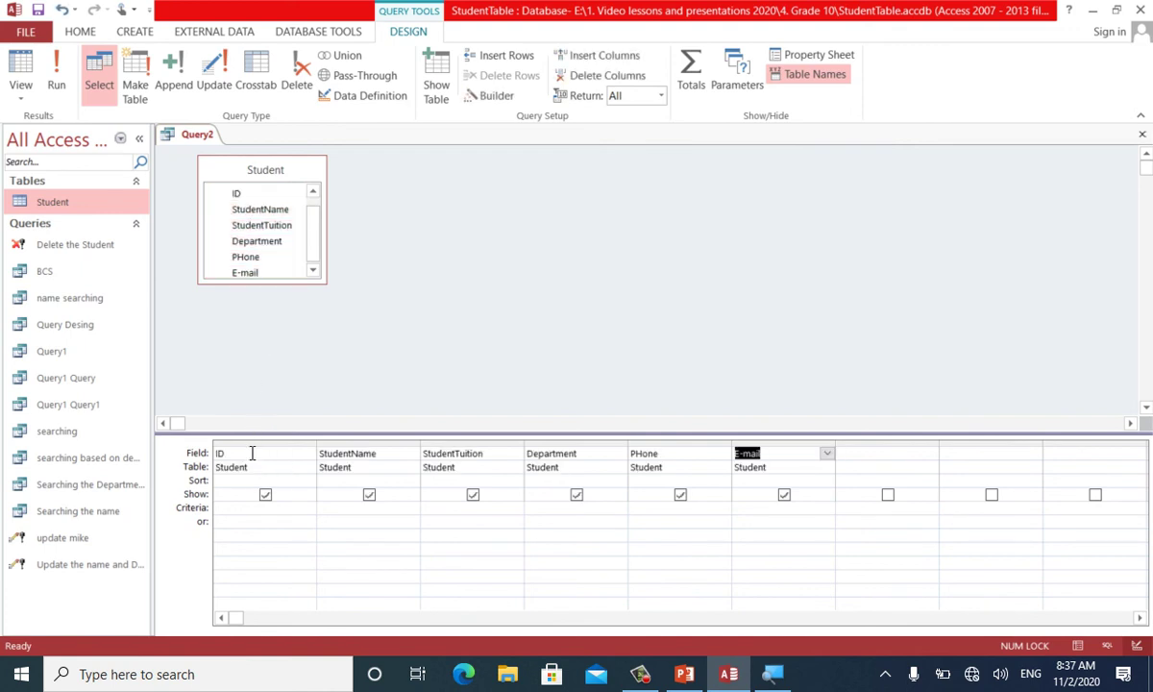
{"action": "left_click", "coordinate": [254, 86]}
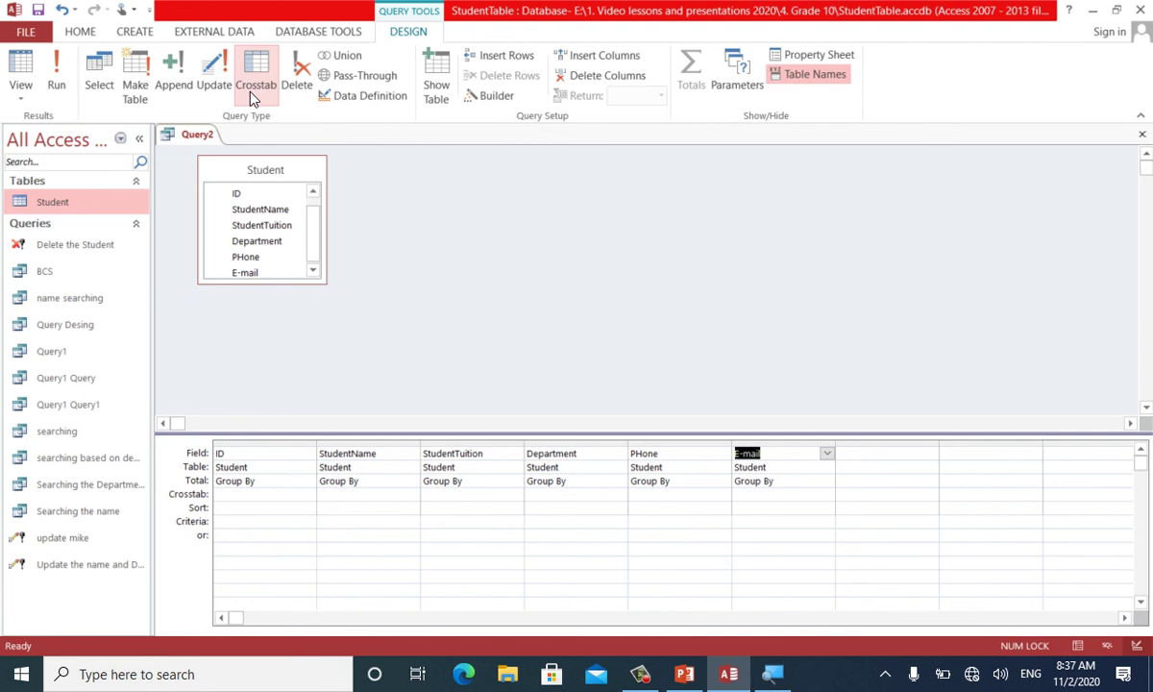
{"action": "left_click", "coordinate": [250, 94]}
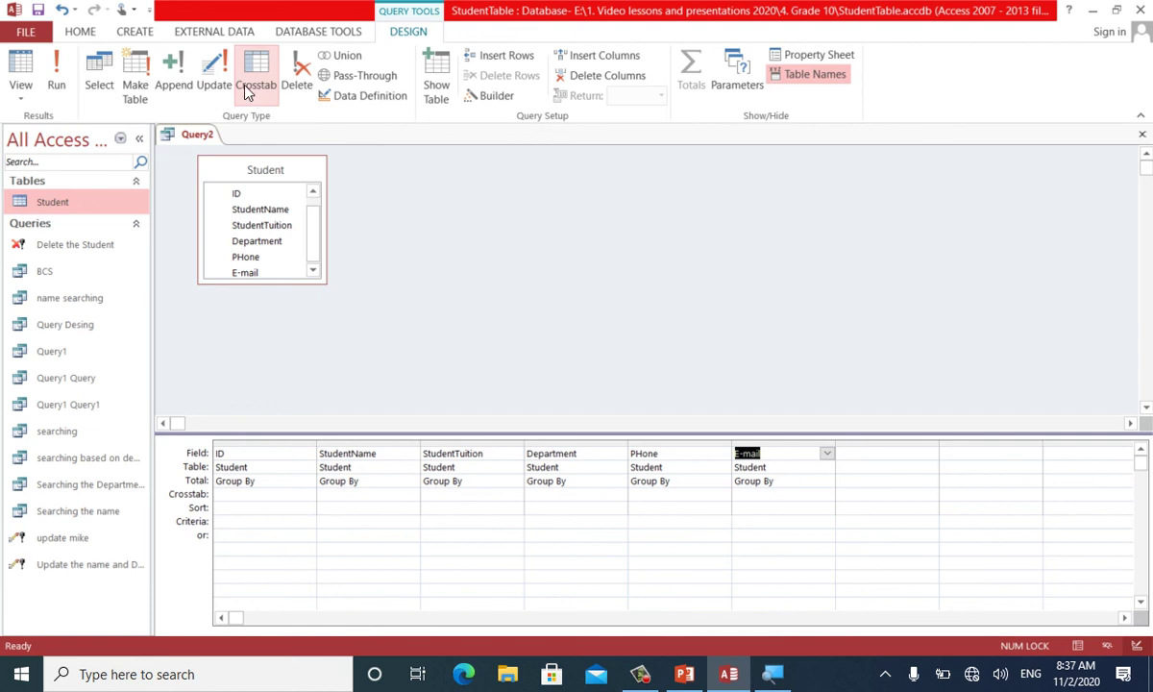
{"action": "left_click", "coordinate": [775, 678]}
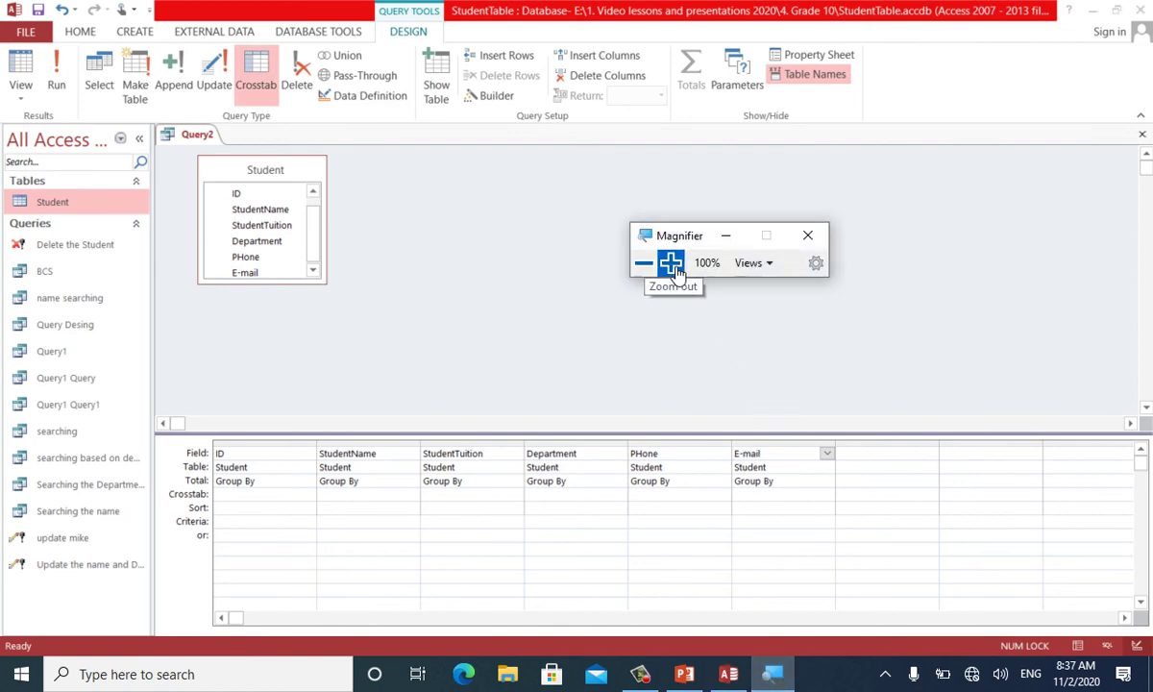
{"action": "left_click", "coordinate": [670, 262]}
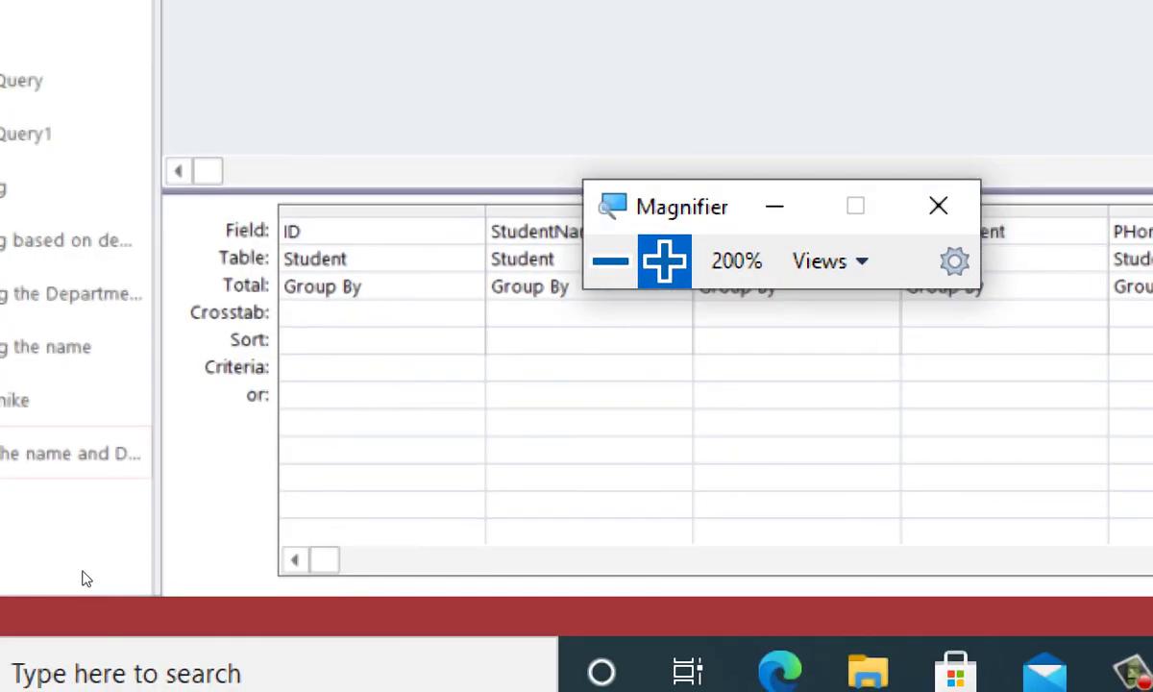
Set ID and StudentName to Row Heading in the Crosstab row
{"action": "left_click", "coordinate": [239, 490]}
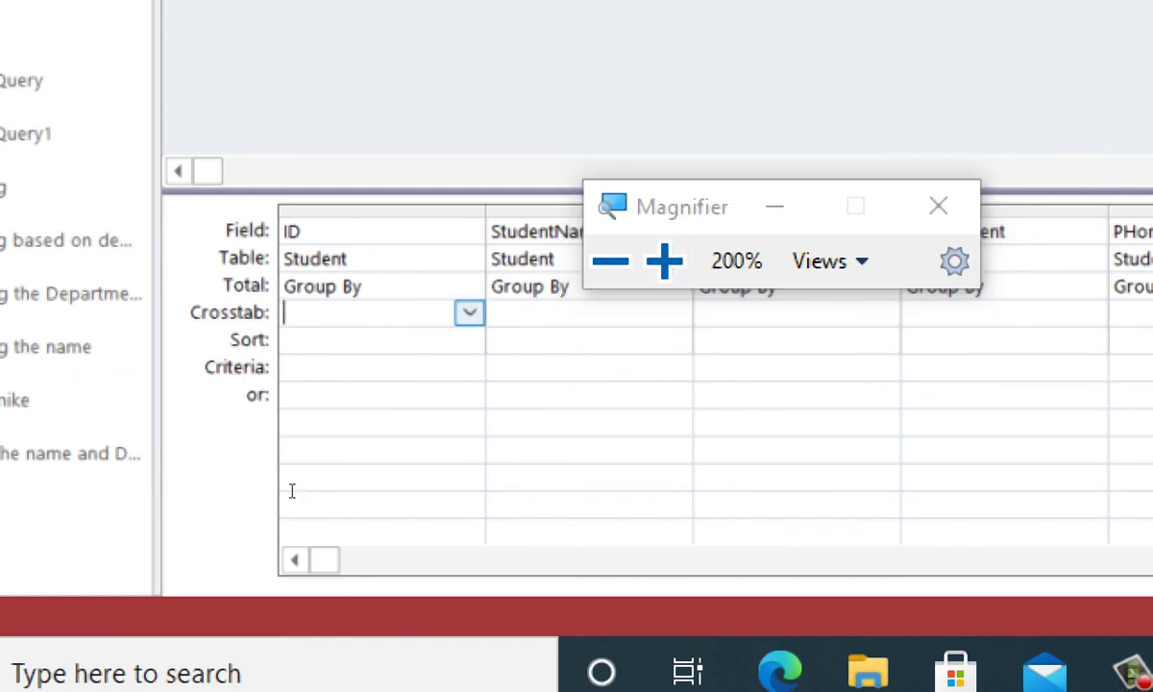
{"action": "type", "text": "row Heading"}
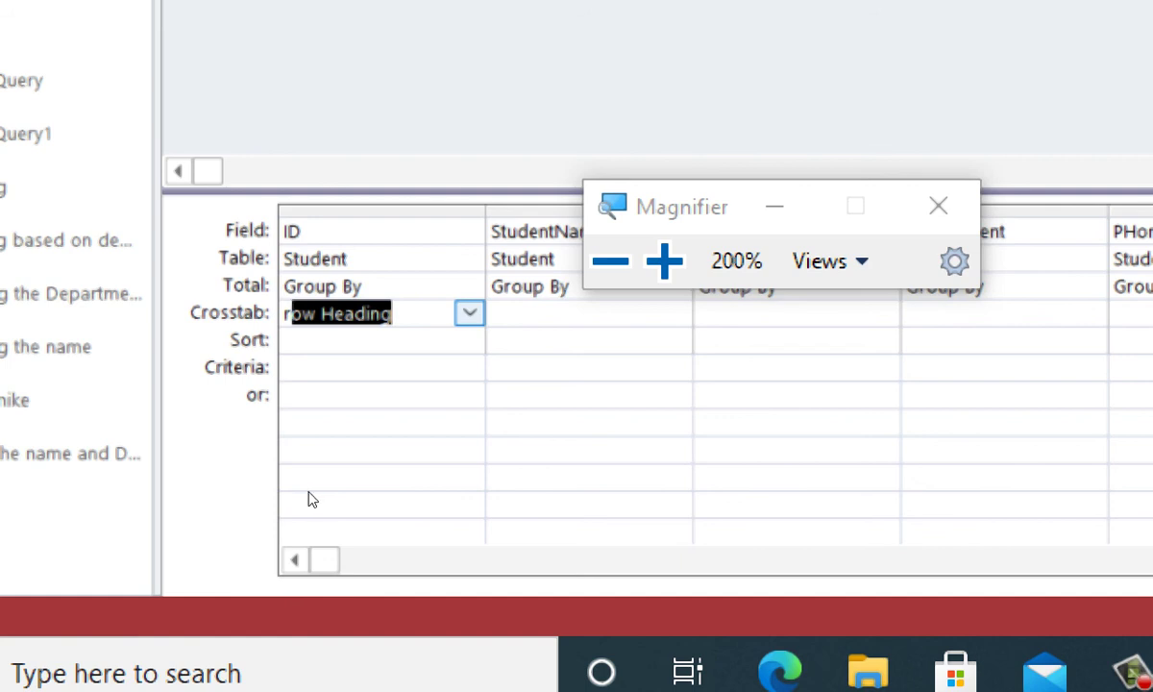
{"action": "key", "text": "alt+Down"}
{"action": "key", "text": "Down"}
{"action": "key", "text": "Down"}
{"action": "key", "text": "Down"}
{"action": "key", "text": "Up"}
{"action": "key", "text": "Up"}
{"action": "key", "text": "Up"}
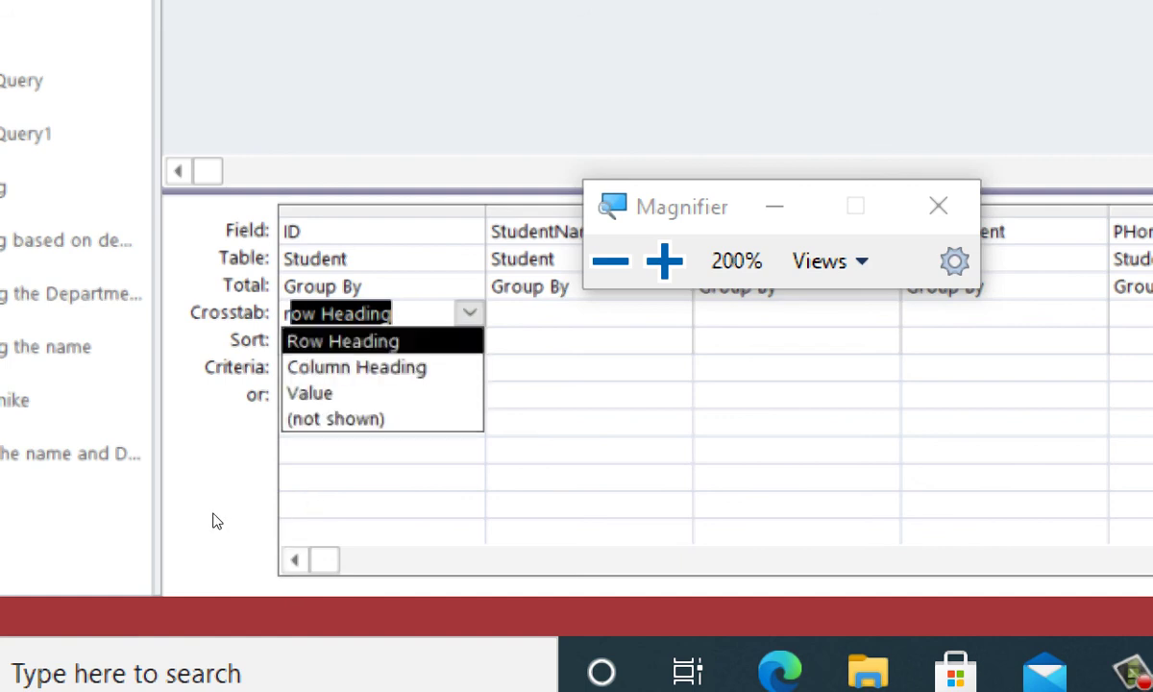
{"action": "key", "text": "Down"}
{"action": "key", "text": "Down"}
{"action": "key", "text": "Down"}
{"action": "key", "text": "Up"}
{"action": "key", "text": "Up"}
{"action": "key", "text": "Up"}
{"action": "key", "text": "Down"}
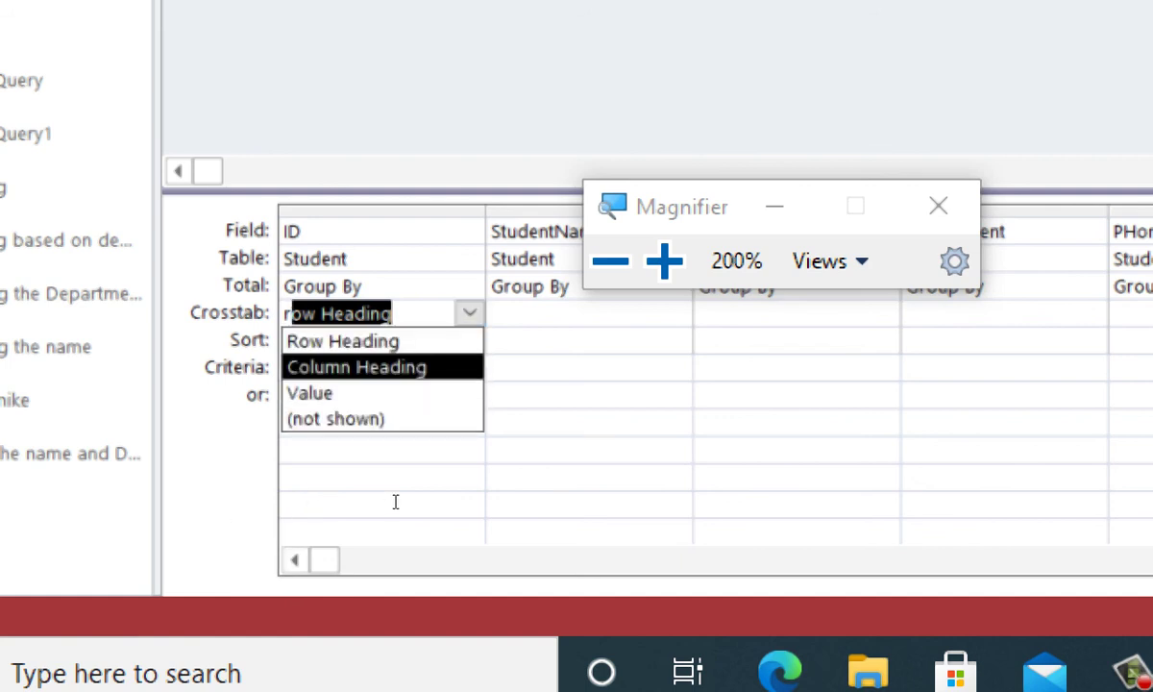
{"action": "key", "text": "Up"}
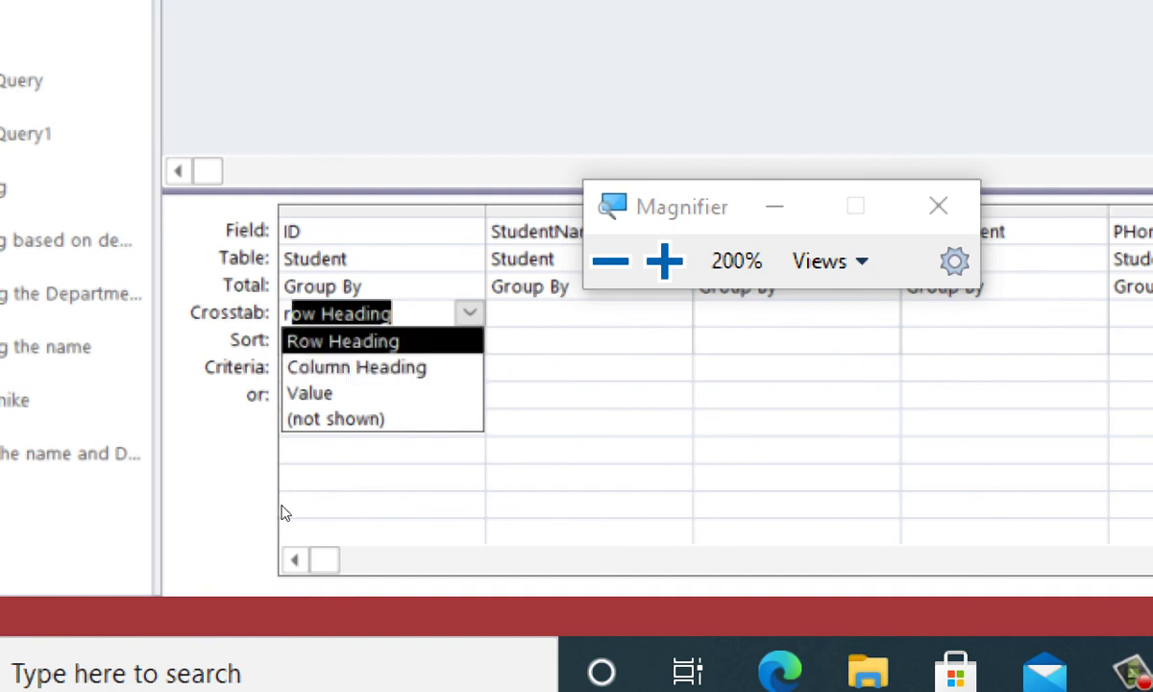
{"action": "key", "text": "Return"}
{"action": "key", "text": "Tab"}
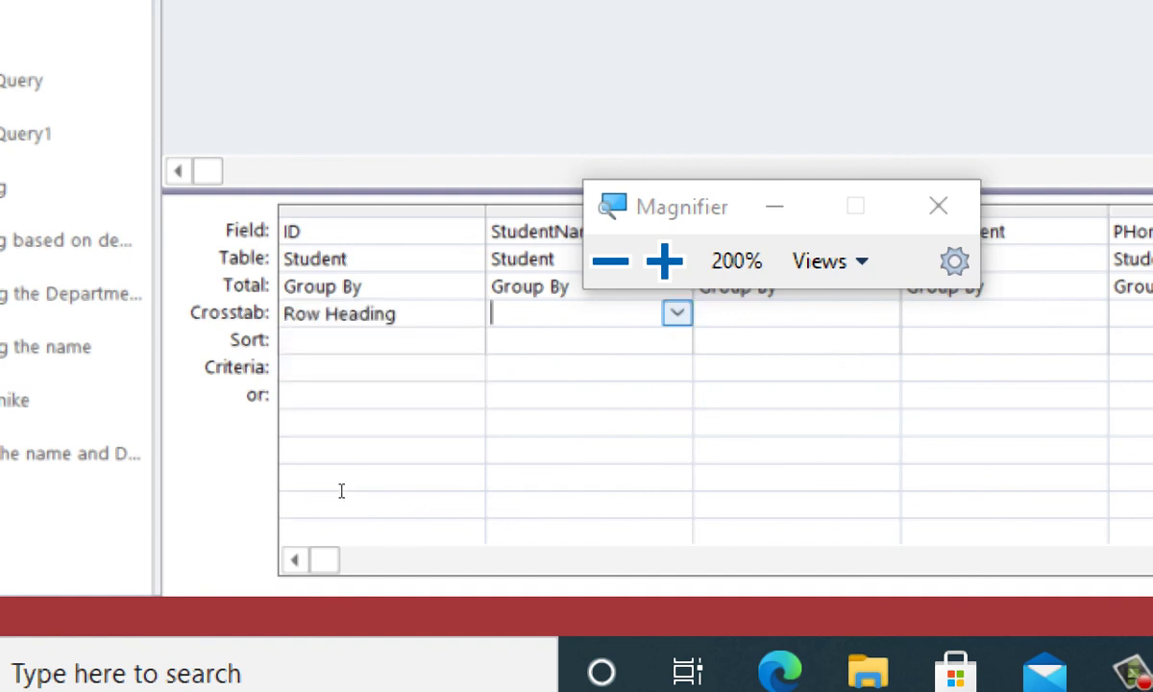
{"action": "type", "text": "row Heading"}
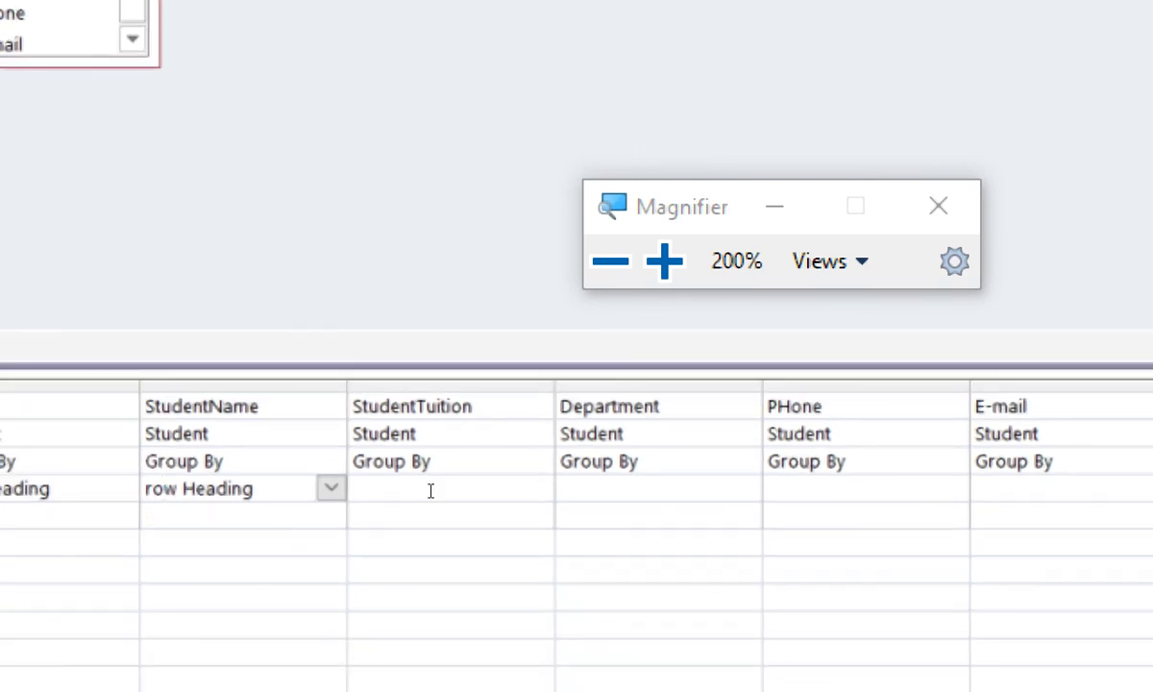
Set StudentTuition as the Value field and open its Total aggregation choices
{"action": "left_click", "coordinate": [431, 491]}
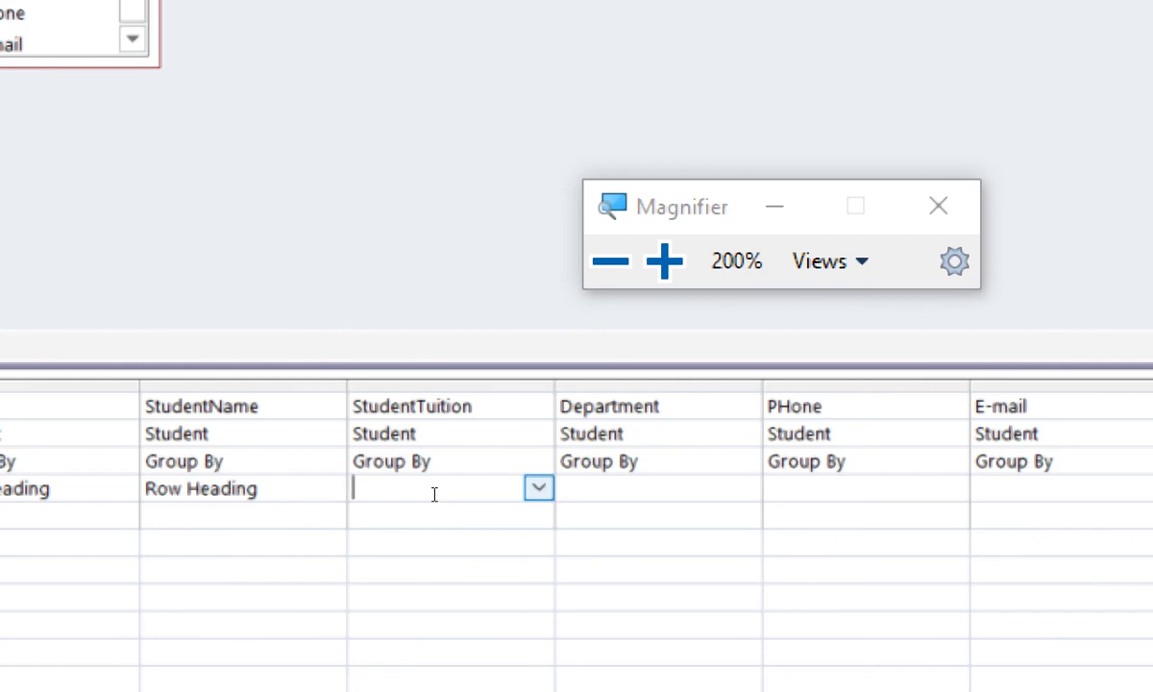
{"action": "type", "text": "value"}
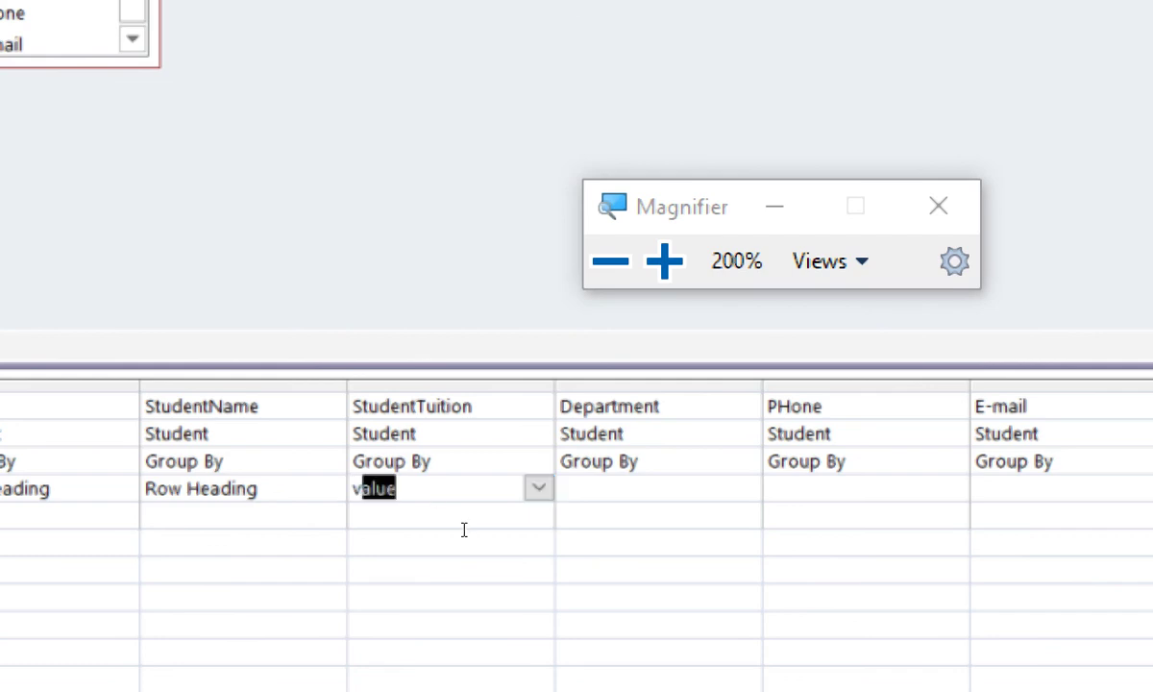
{"action": "left_click", "coordinate": [464, 534]}
{"action": "left_click", "coordinate": [481, 487]}
{"action": "key", "text": "Up"}
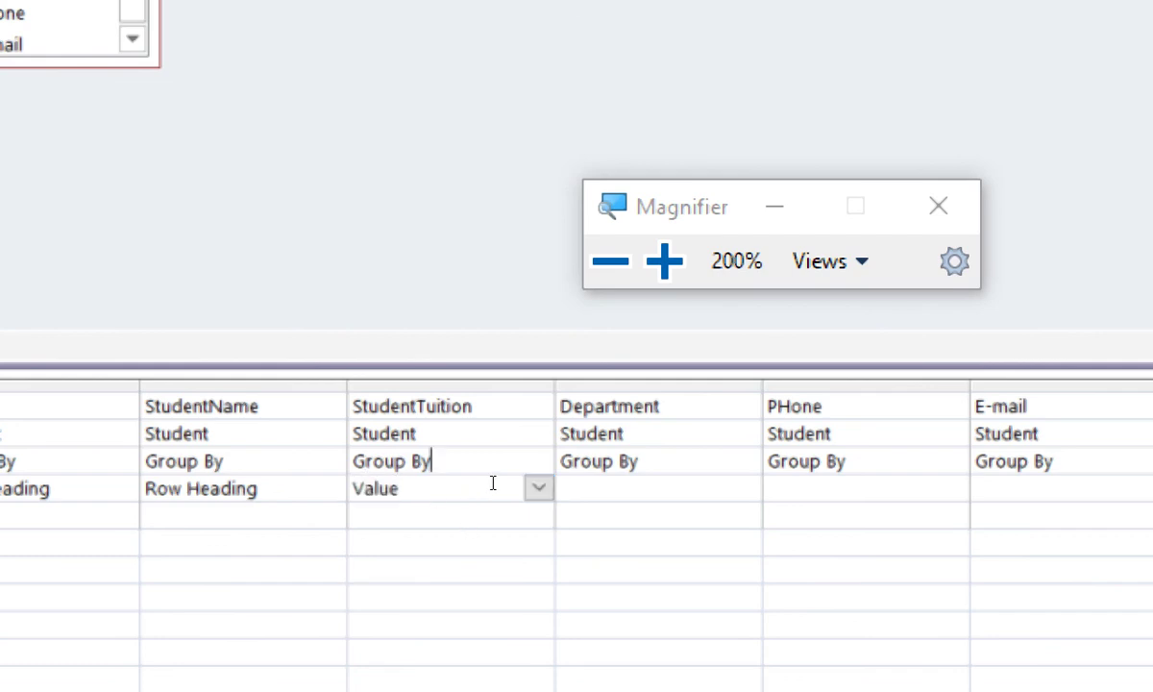
{"action": "key", "text": "alt+Down"}
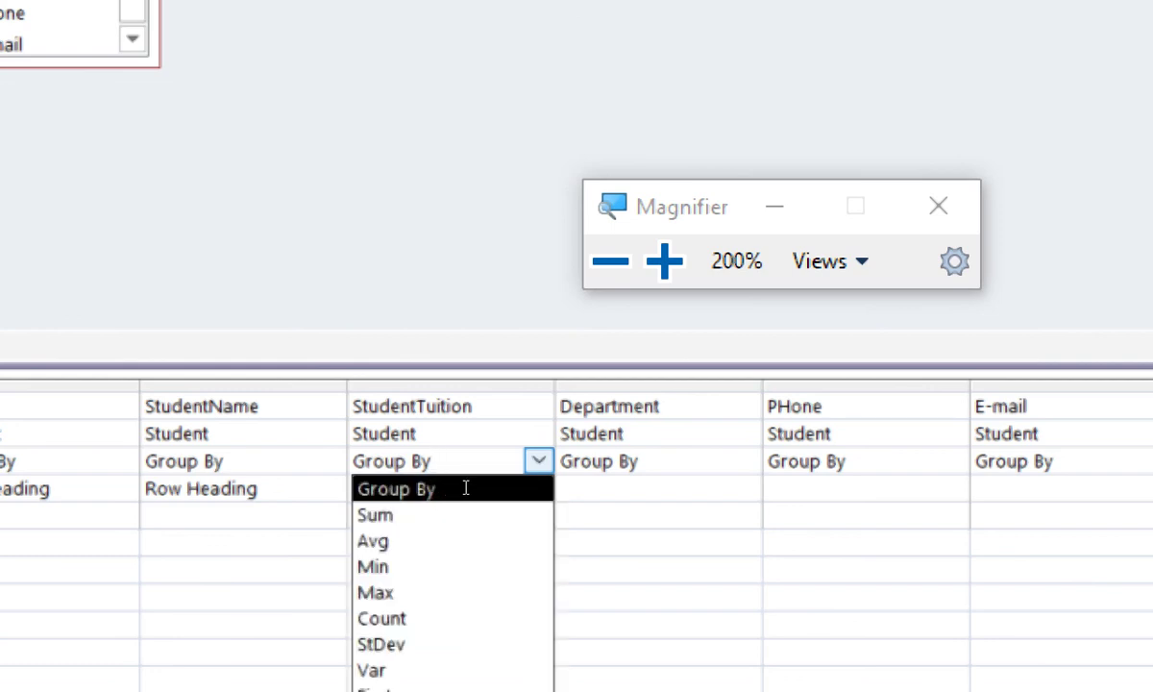
Total StudentTuition with Sum and make Department the Column Heading
{"action": "left_click", "coordinate": [452, 515]}
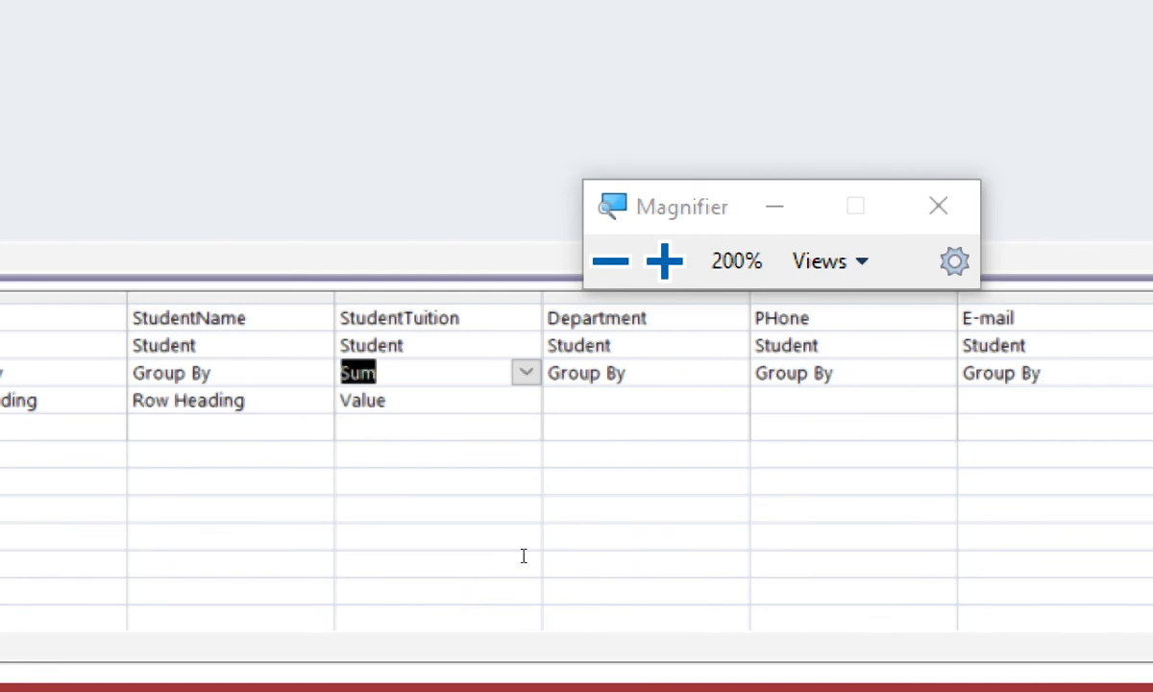
{"action": "key", "text": "Down"}
{"action": "key", "text": "Tab"}
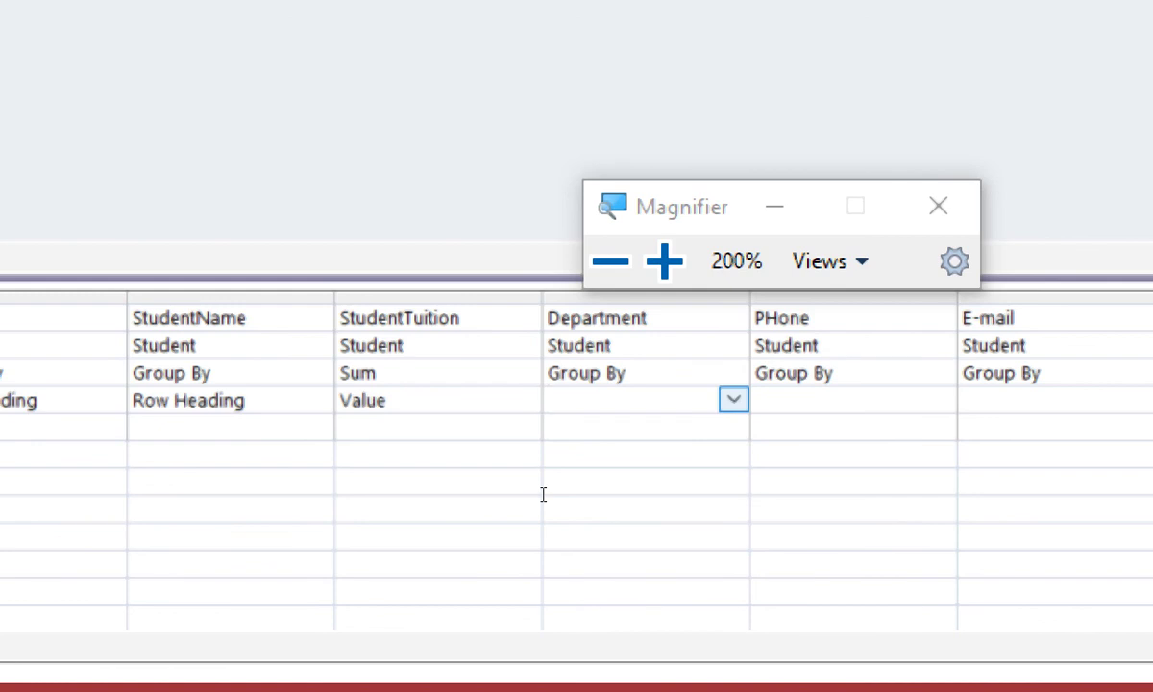
{"action": "type", "text": "column Heading"}
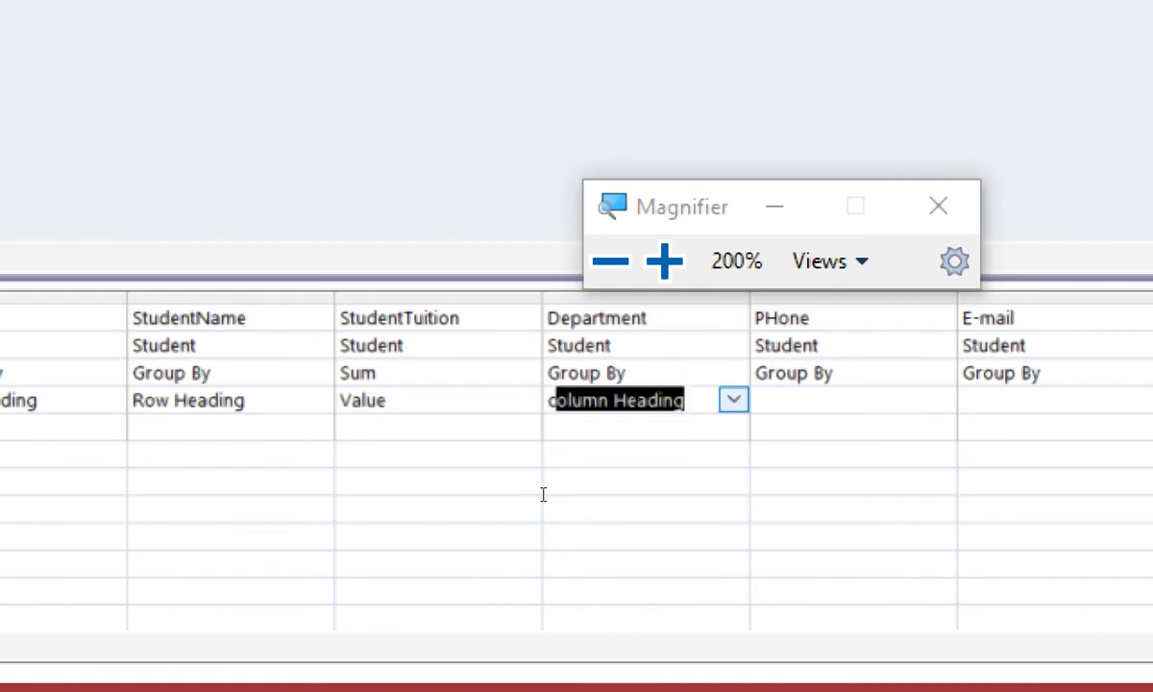
{"action": "key", "text": "Left"}
{"action": "key", "text": "Right"}
{"action": "key", "text": "Right"}
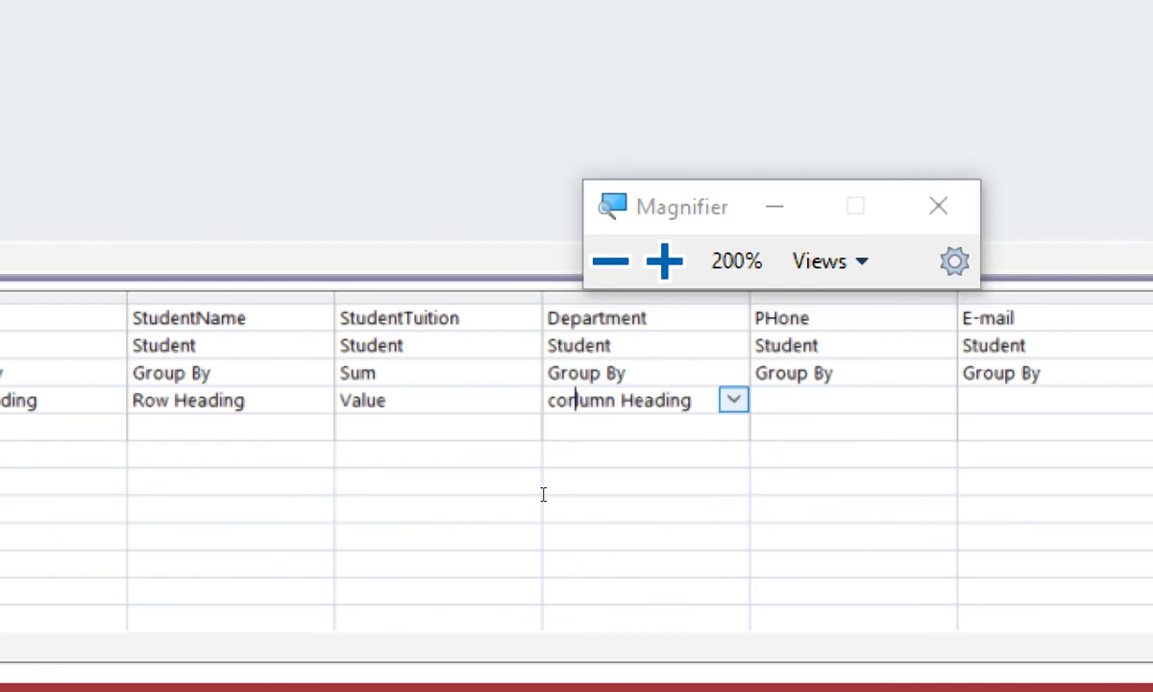
{"action": "key", "text": "BackSpace"}
{"action": "key", "text": "Down"}
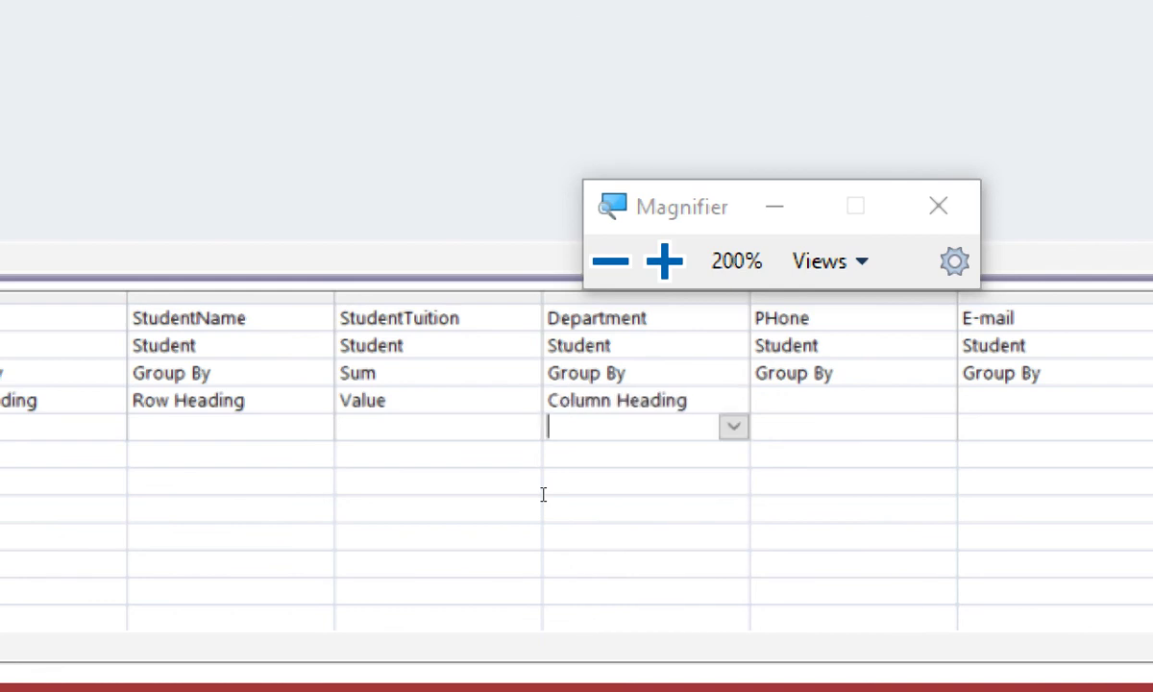
Add PHone and E-mail as Row Heading fields in the crosstab
{"action": "key", "text": "Right"}
{"action": "key", "text": "Up"}
{"action": "type", "text": "r"}
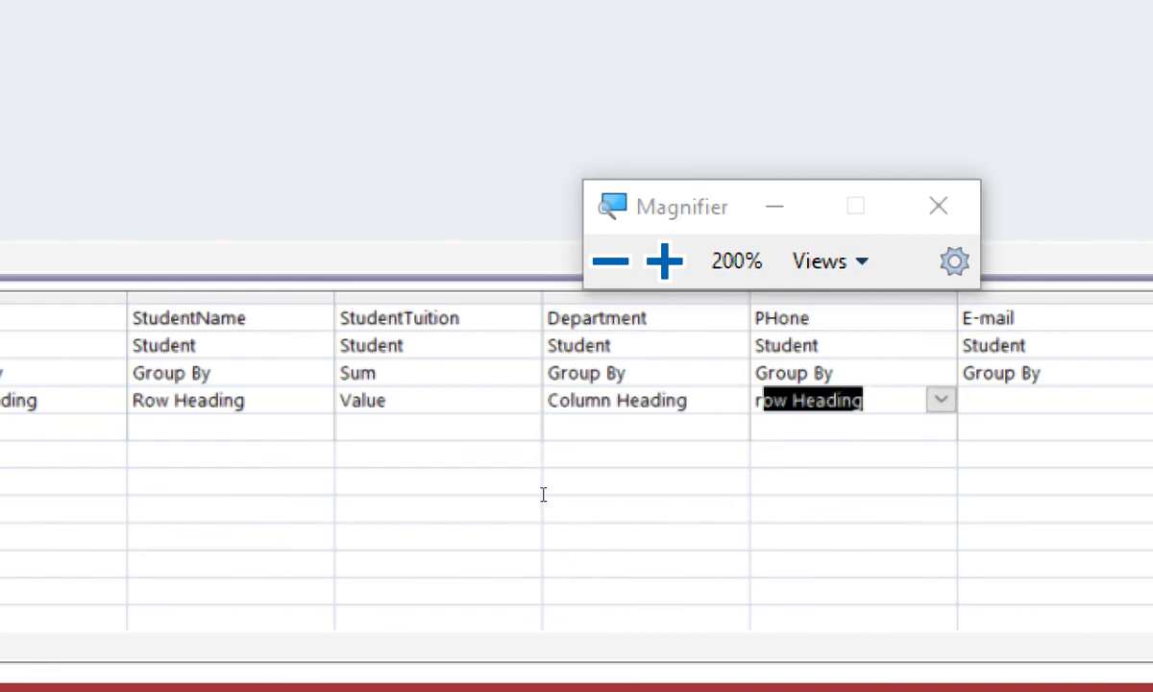
{"action": "key", "text": "Left"}
{"action": "key", "text": "Down"}
{"action": "key", "text": "Right"}
{"action": "key", "text": "Up"}
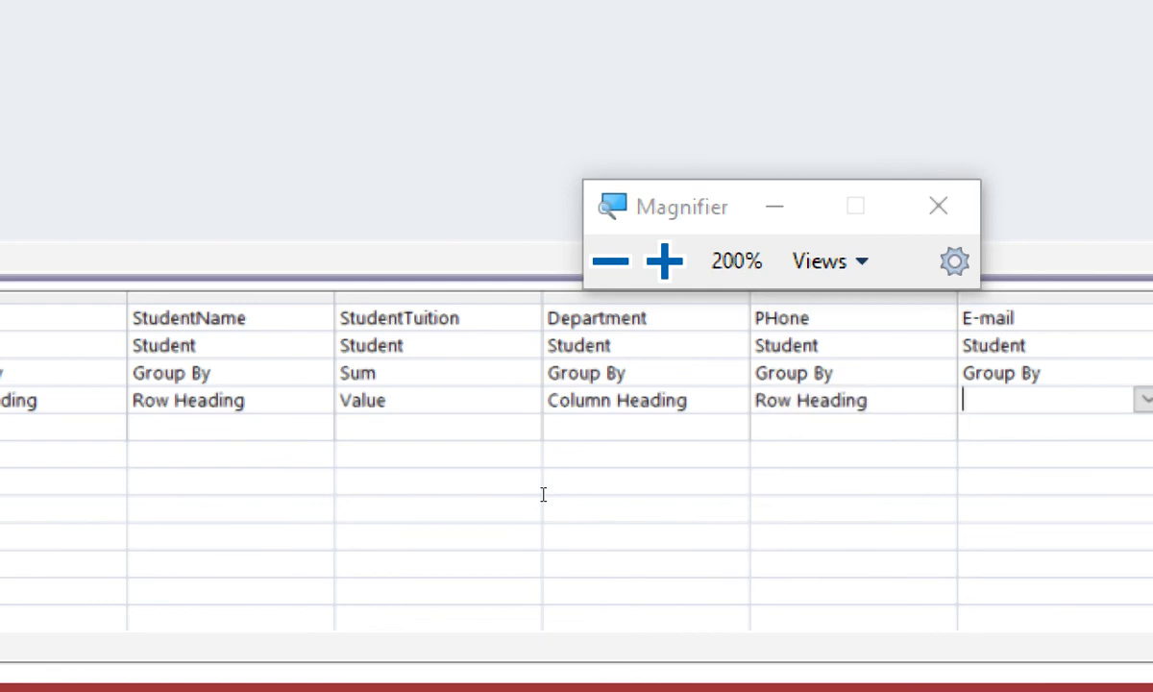
{"action": "type", "text": "r"}
{"action": "key", "text": "Down"}
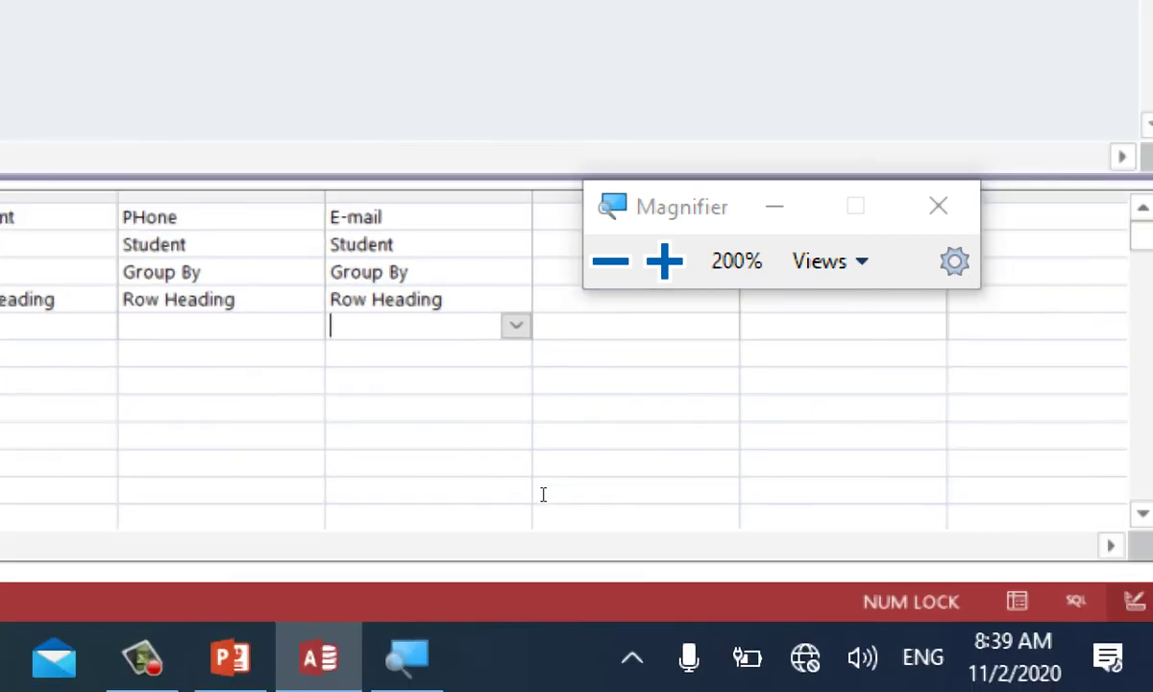
{"action": "key", "text": "Left"}
{"action": "key", "text": "Left"}
{"action": "key", "text": "Left"}
{"action": "key", "text": "Left"}
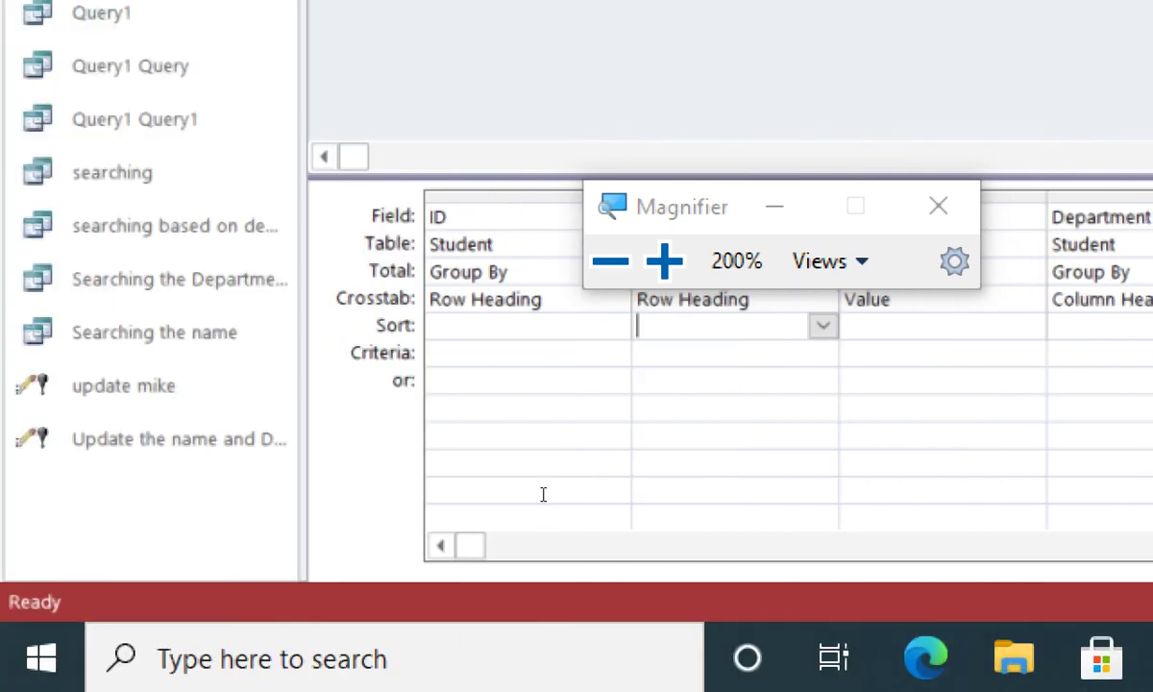
Save the crosstab query as 'CrossTab' and close its design view
{"action": "key", "text": "ctrl+s"}
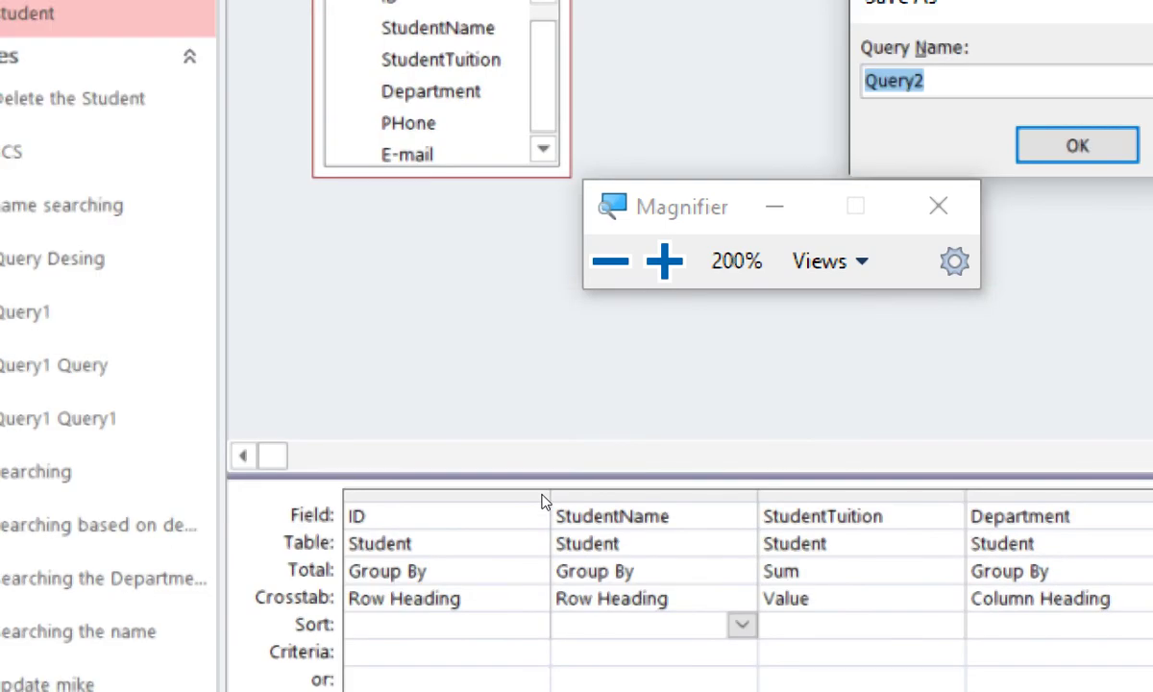
{"action": "type", "text": "CrossTab"}
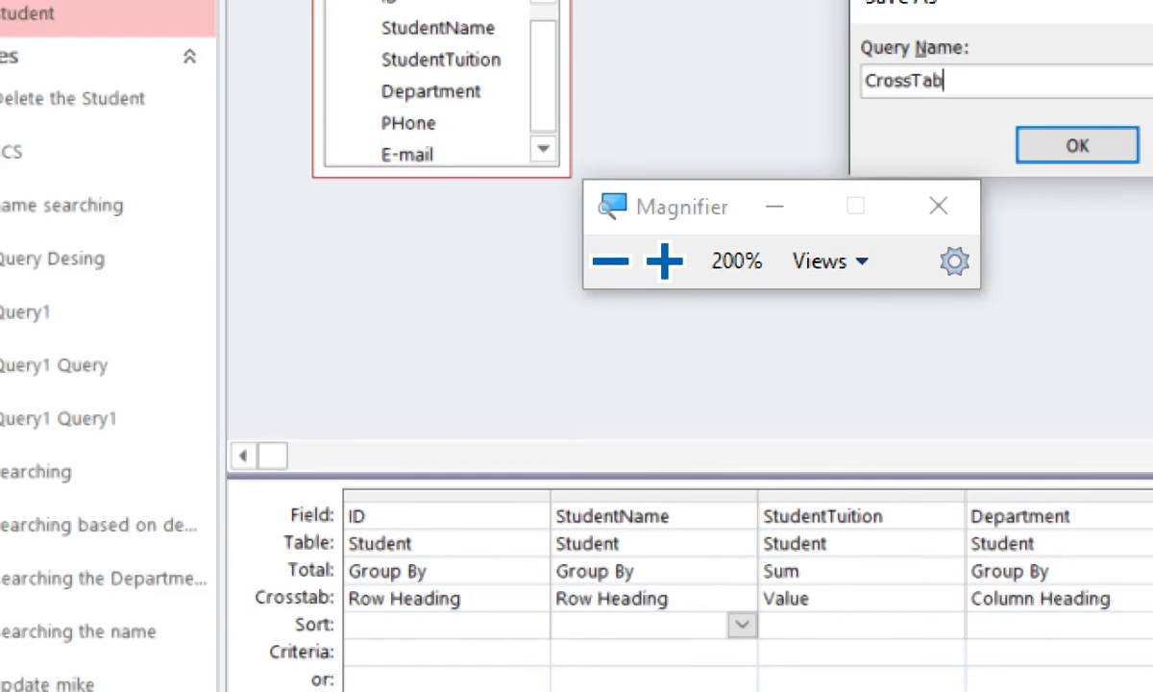
{"action": "key", "text": "Return"}
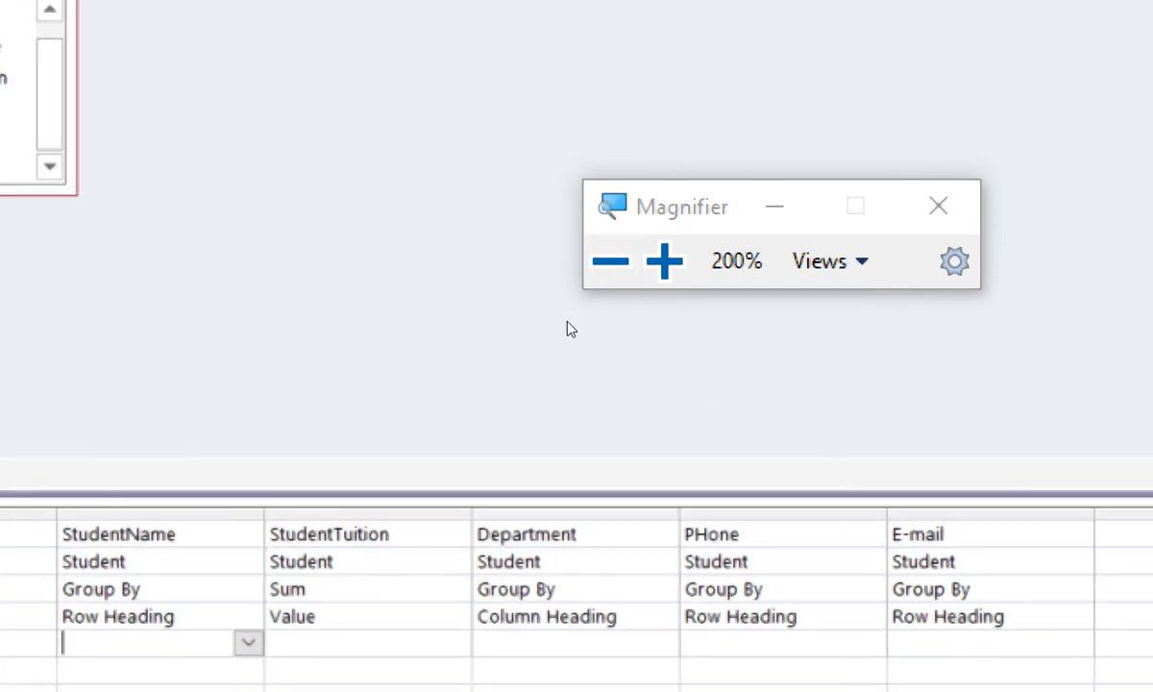
{"action": "left_click", "coordinate": [610, 260]}
{"action": "key", "text": "ctrl+w"}
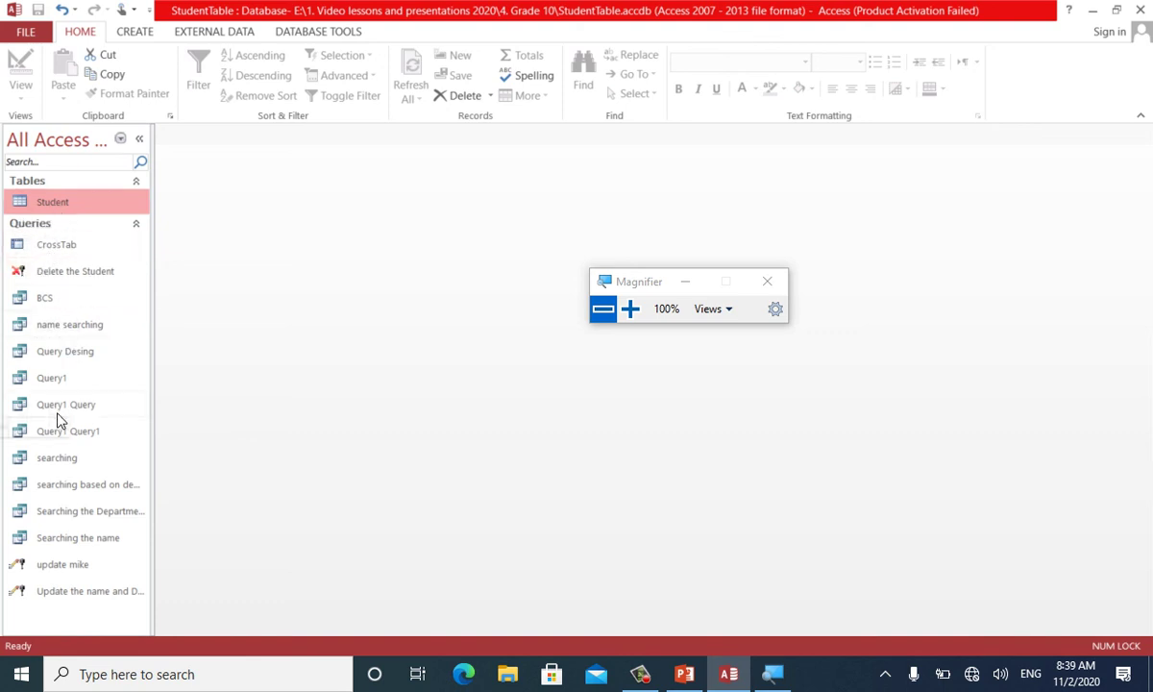
Open the CrossTab query's results and add a Totals row beneath the records
{"action": "left_click", "coordinate": [54, 246]}
{"action": "double_click", "coordinate": [58, 248]}
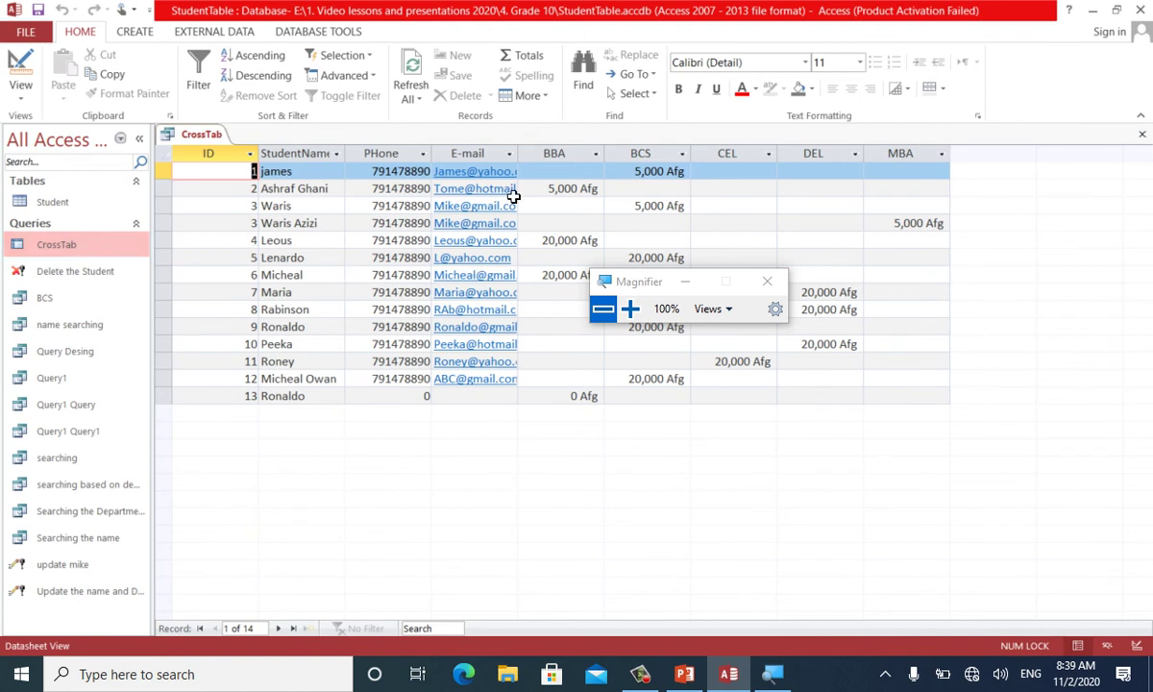
{"action": "left_click", "coordinate": [553, 396]}
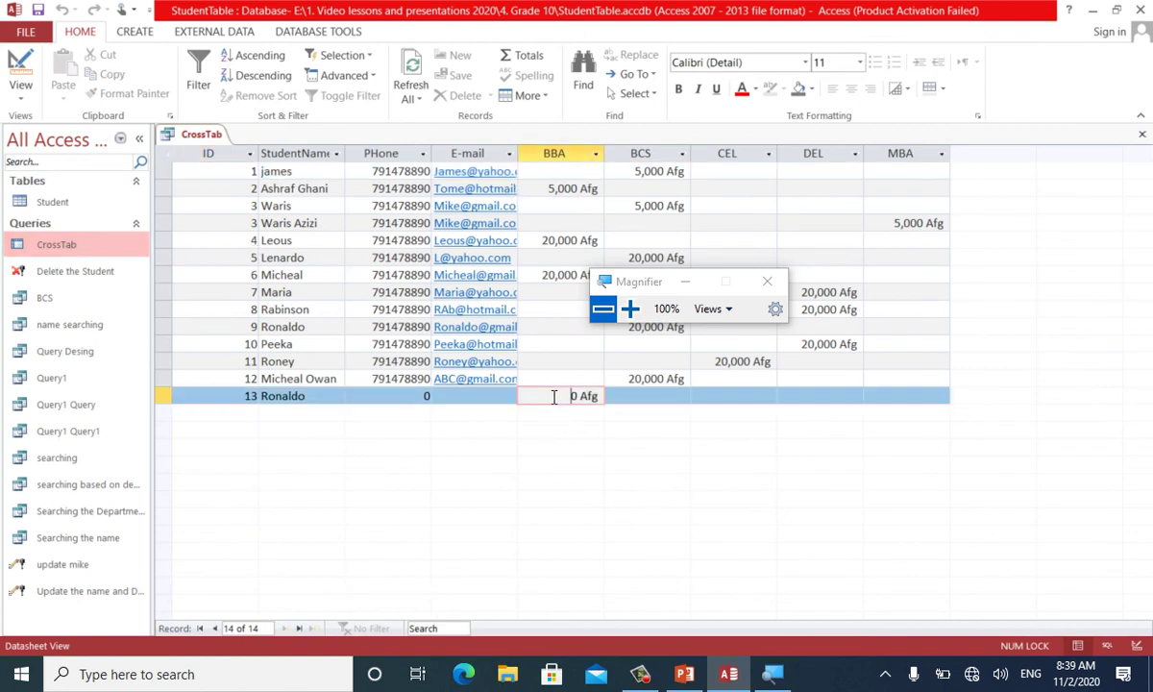
{"action": "left_click", "coordinate": [521, 61]}
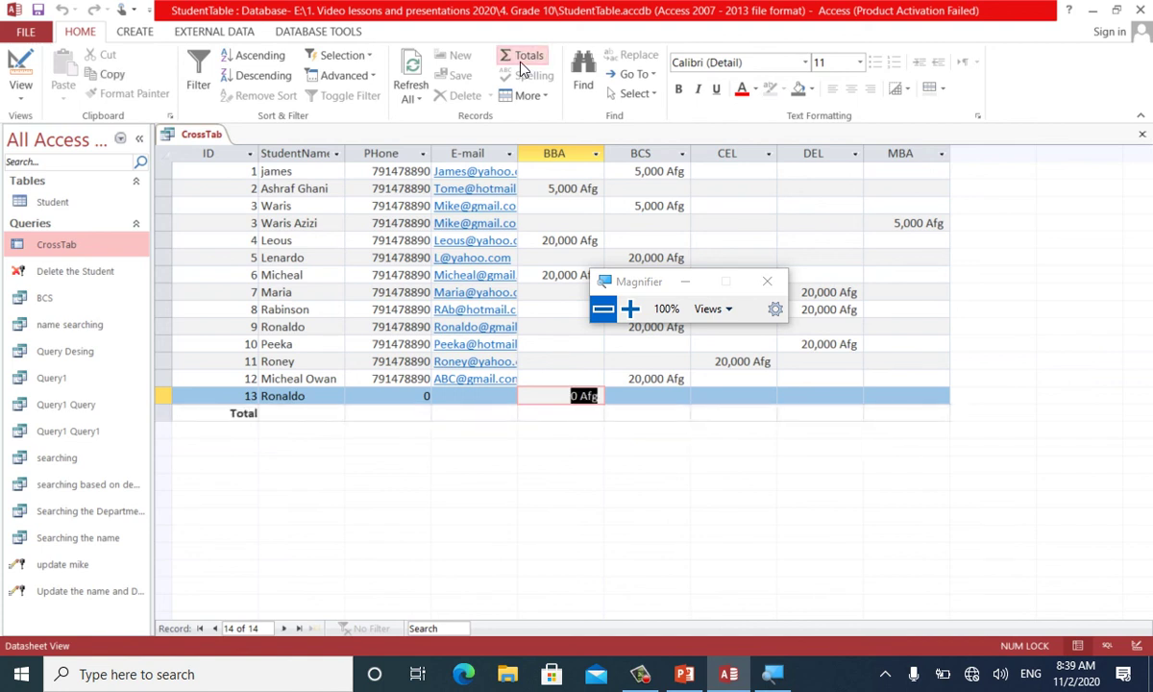
Sum the BBA, BCS and CEL columns in the Total row (45,000, 70,000, 20,000)
{"action": "left_click", "coordinate": [538, 413]}
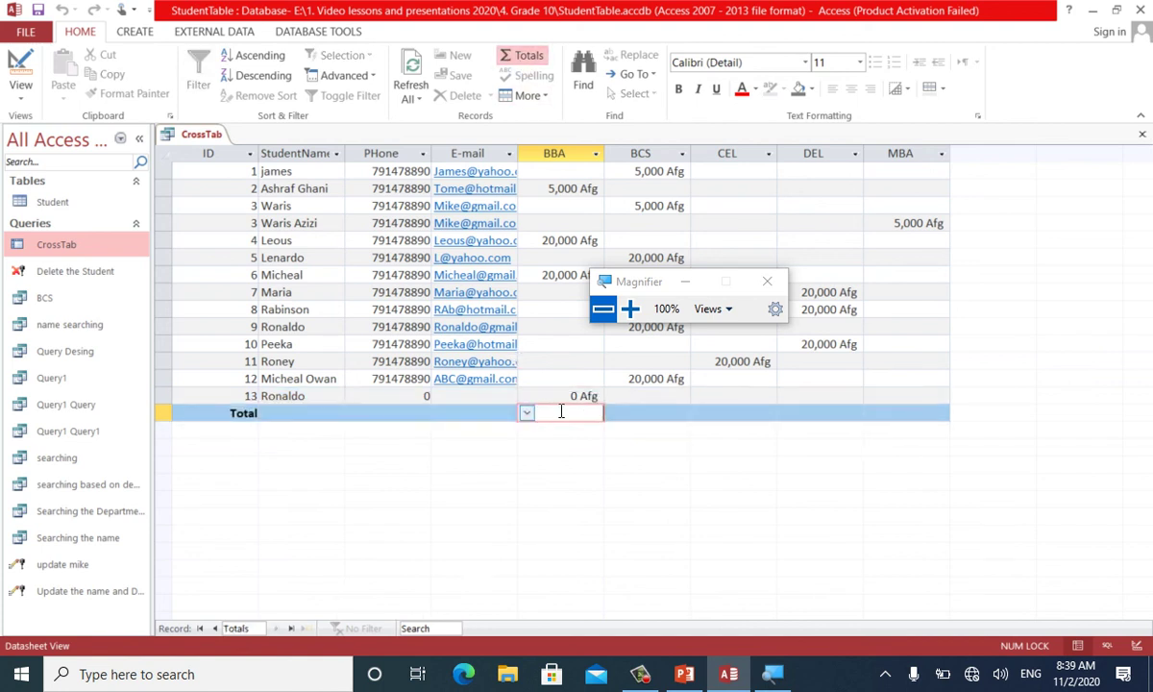
{"action": "left_click", "coordinate": [526, 412]}
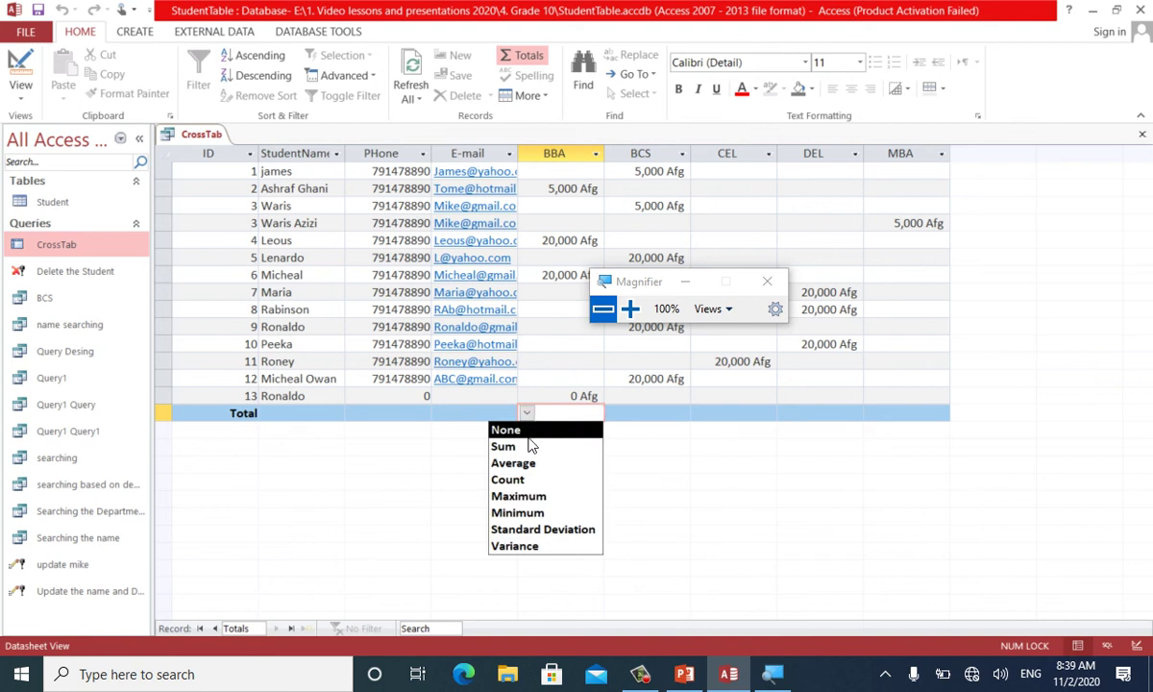
{"action": "left_click", "coordinate": [529, 448]}
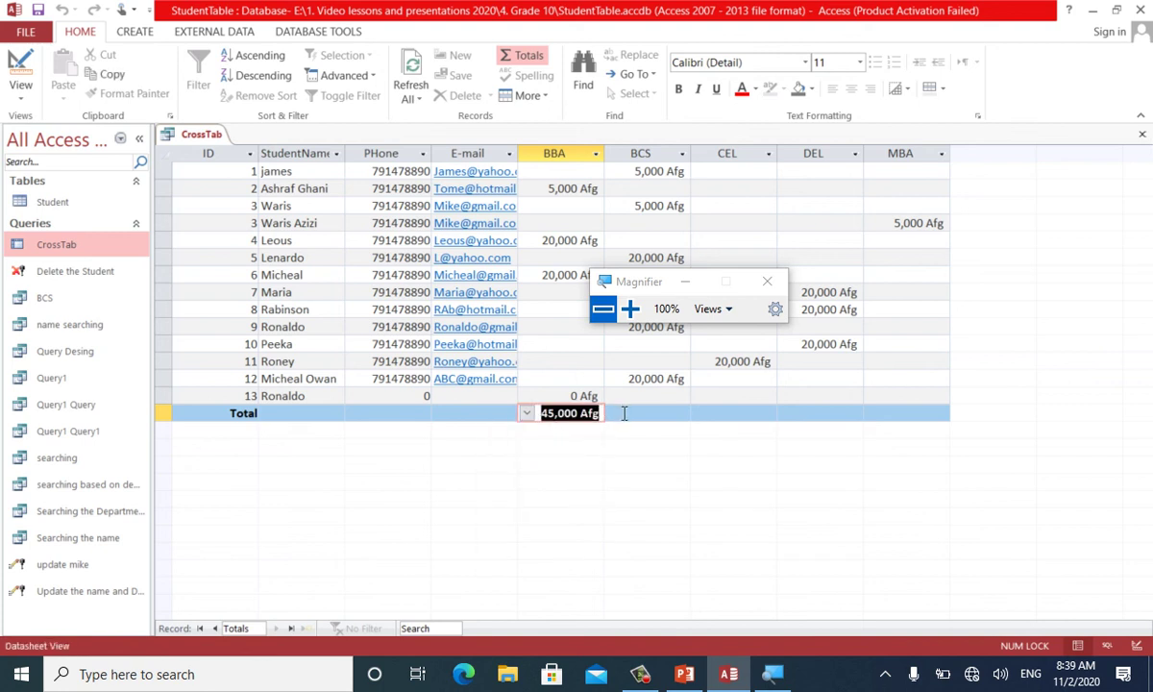
{"action": "left_click", "coordinate": [624, 413]}
{"action": "left_click", "coordinate": [612, 414]}
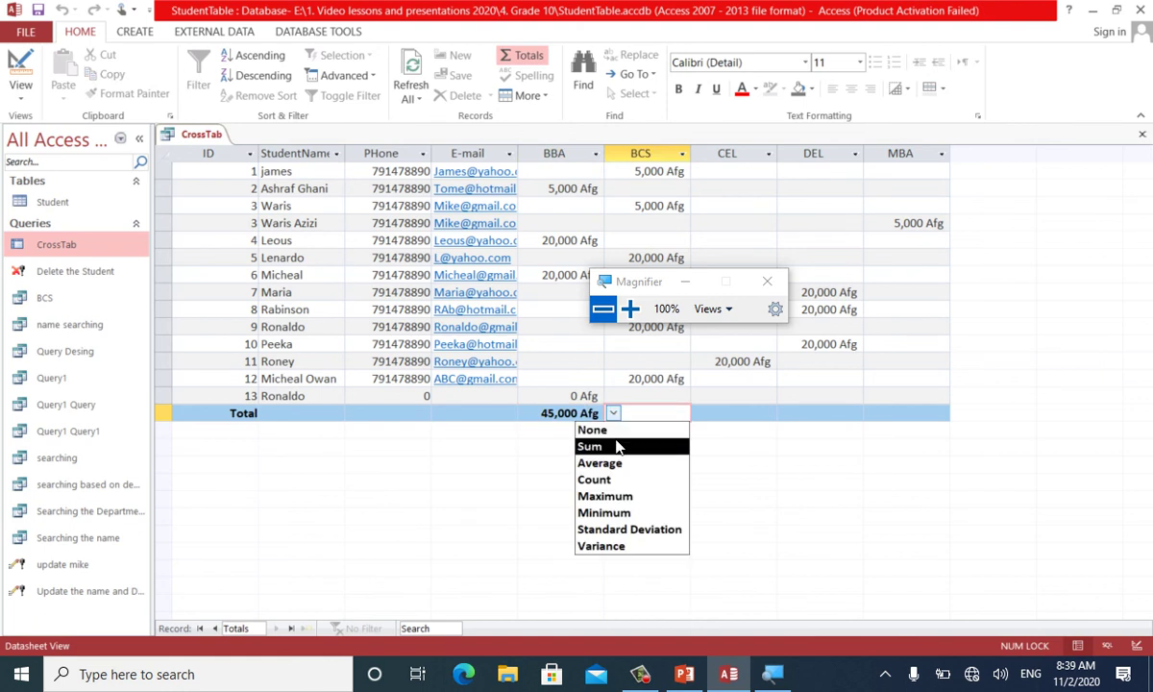
{"action": "left_click", "coordinate": [618, 447]}
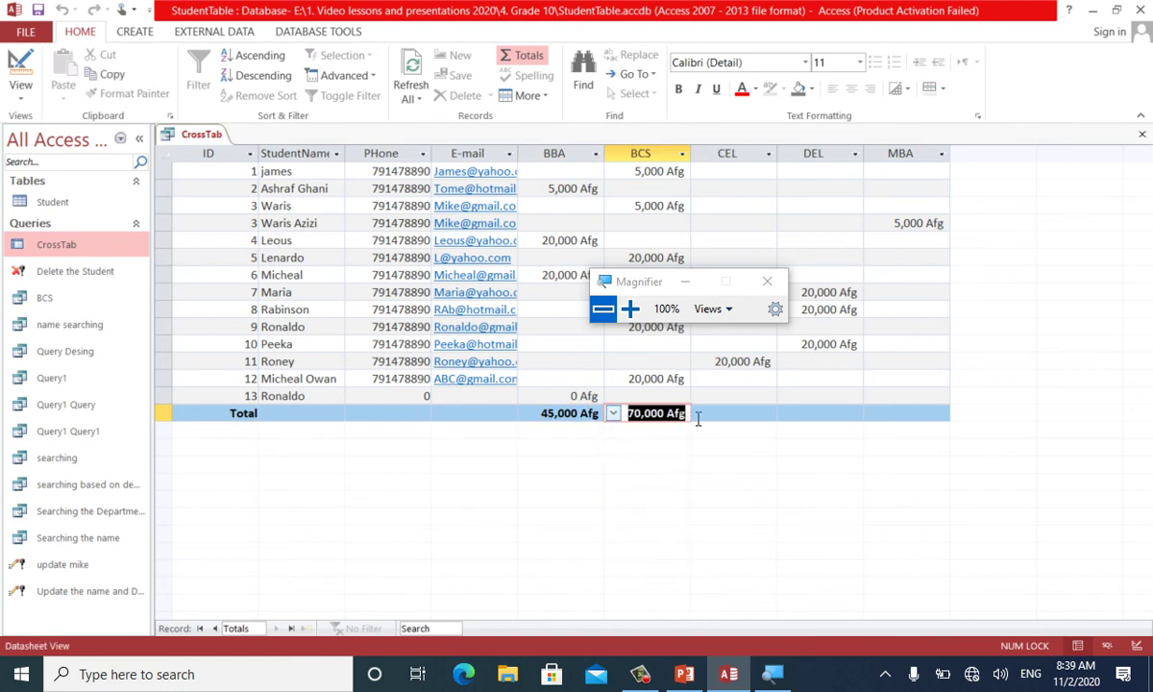
{"action": "left_click", "coordinate": [717, 416]}
{"action": "left_click", "coordinate": [700, 413]}
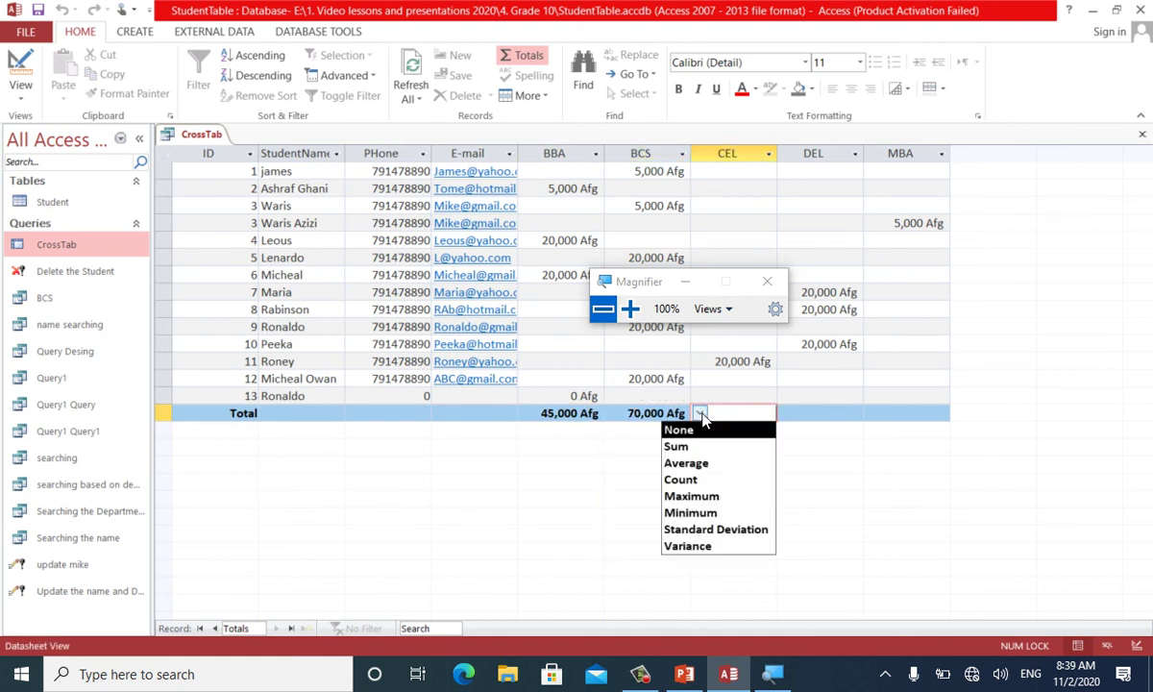
{"action": "left_click", "coordinate": [704, 447]}
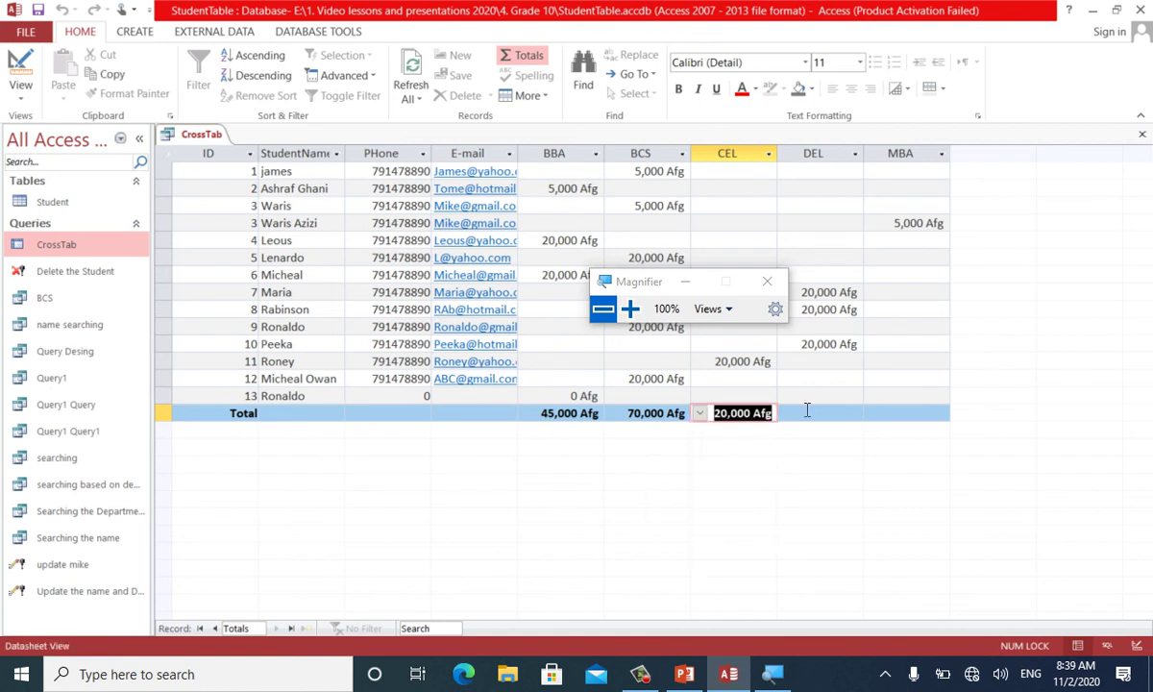
Sum the DEL and MBA columns in the Total row (60,000 and 5,000 Afg)
{"action": "left_click", "coordinate": [807, 414]}
{"action": "left_click", "coordinate": [786, 413]}
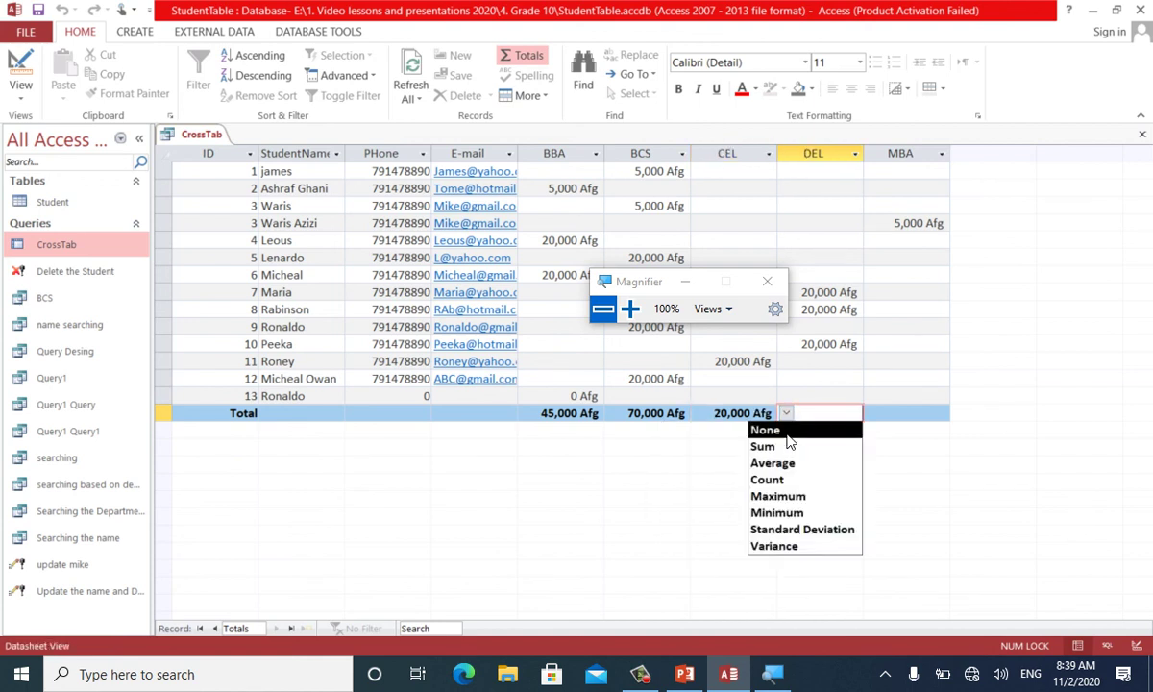
{"action": "left_click", "coordinate": [787, 447]}
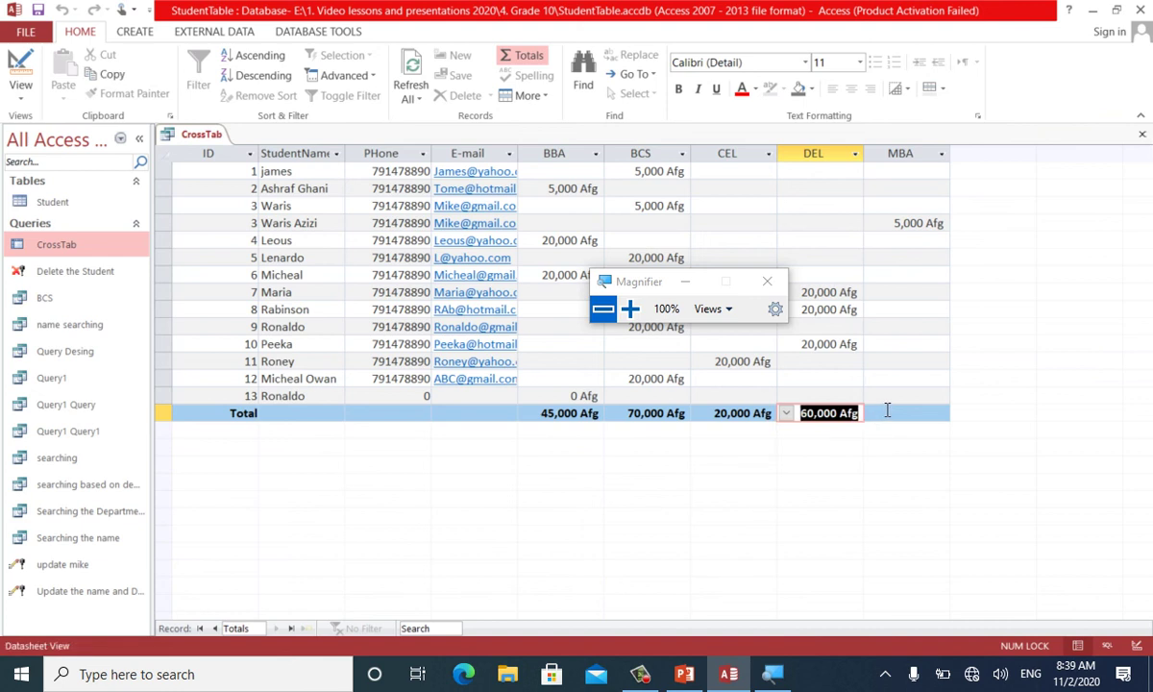
{"action": "left_click", "coordinate": [874, 415]}
{"action": "left_click", "coordinate": [872, 415]}
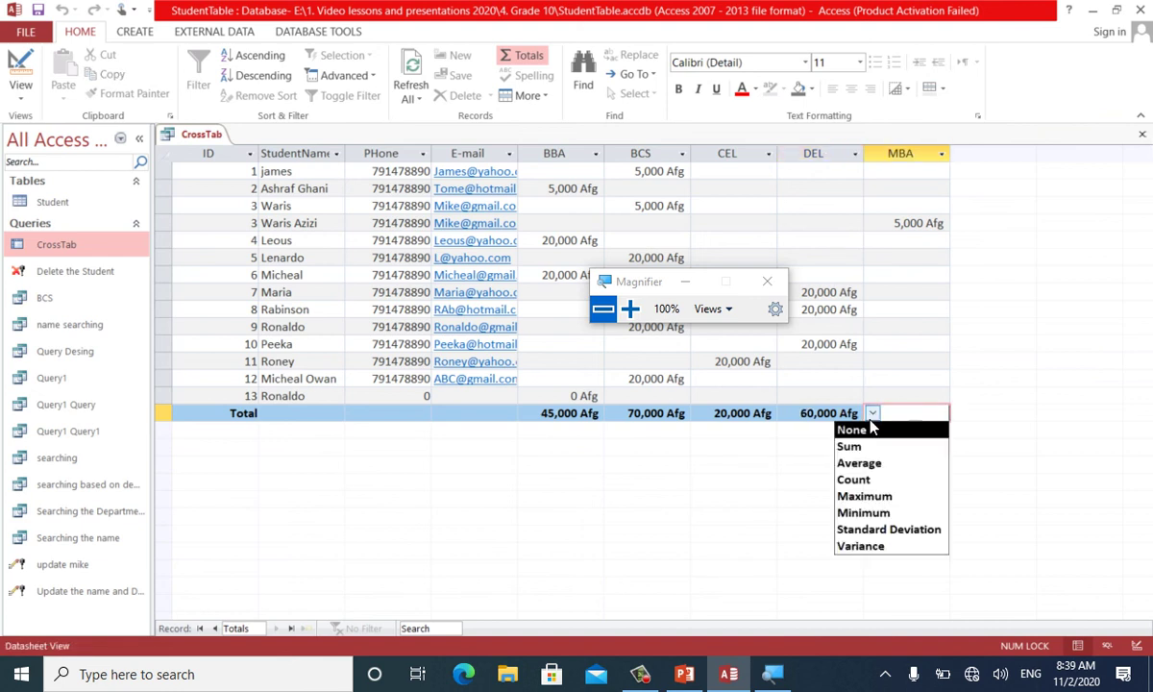
{"action": "left_click", "coordinate": [879, 443]}
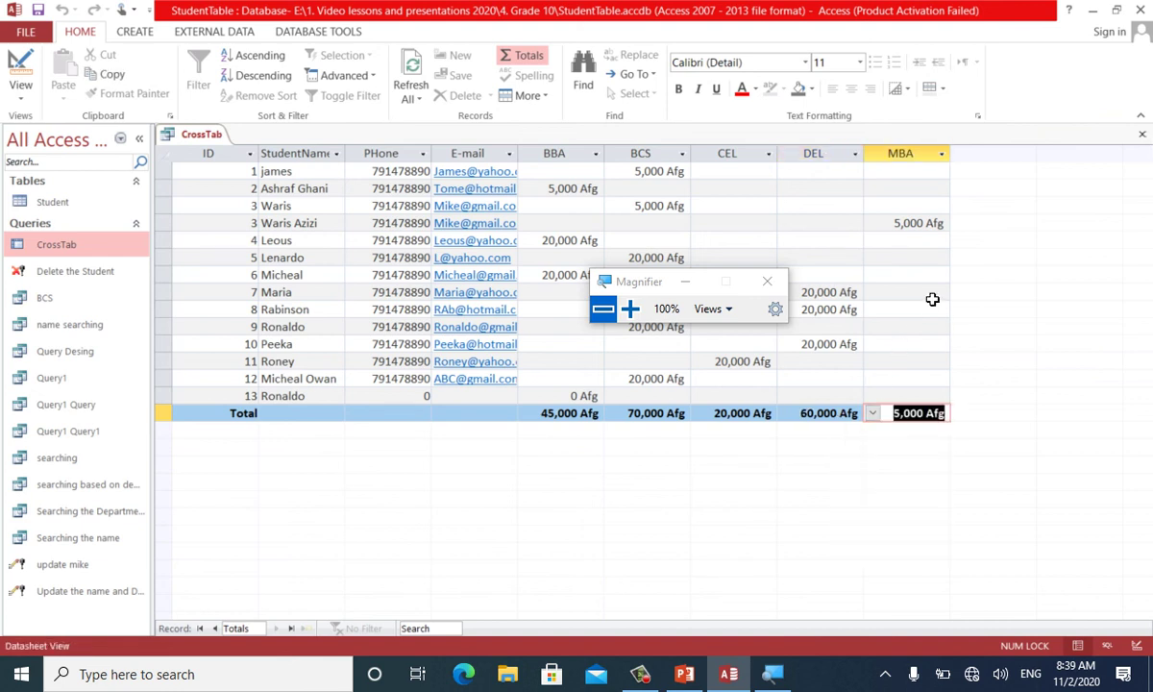
{"action": "left_click", "coordinate": [906, 258]}
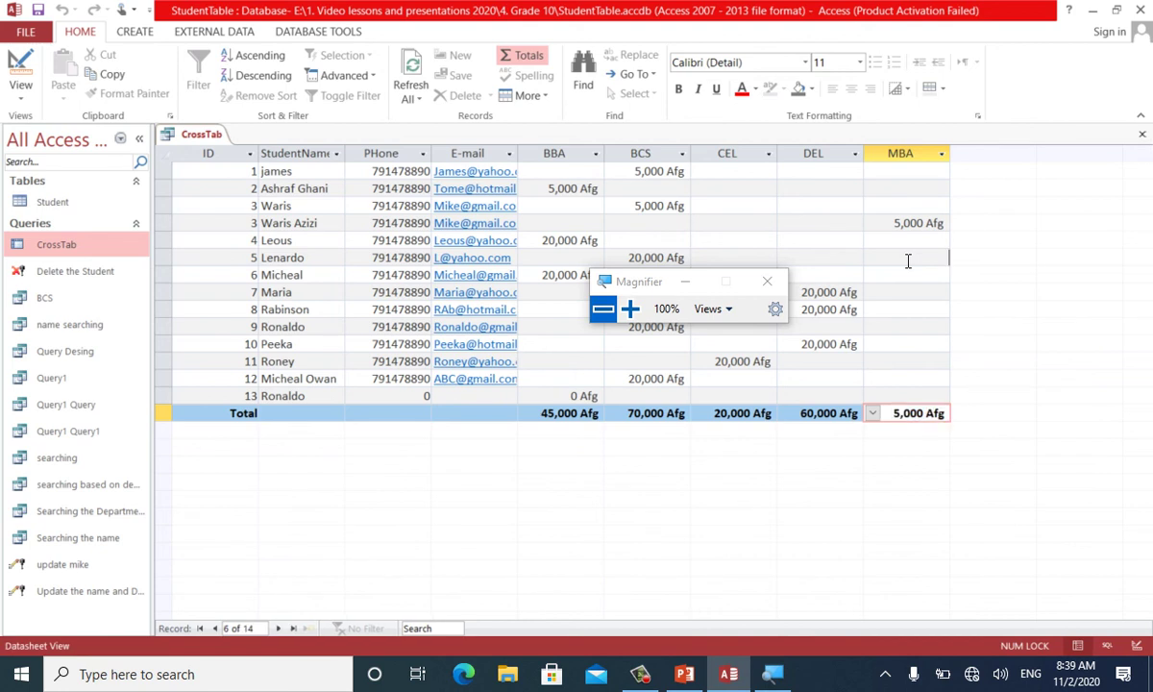
{"action": "left_click", "coordinate": [686, 281]}
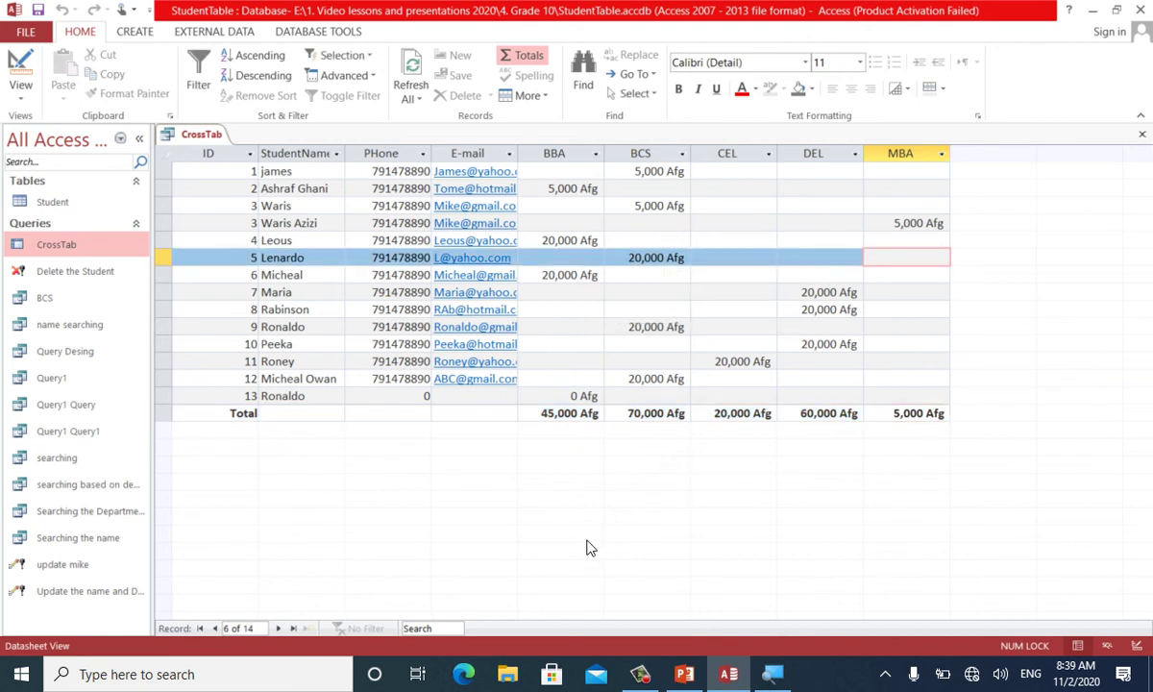